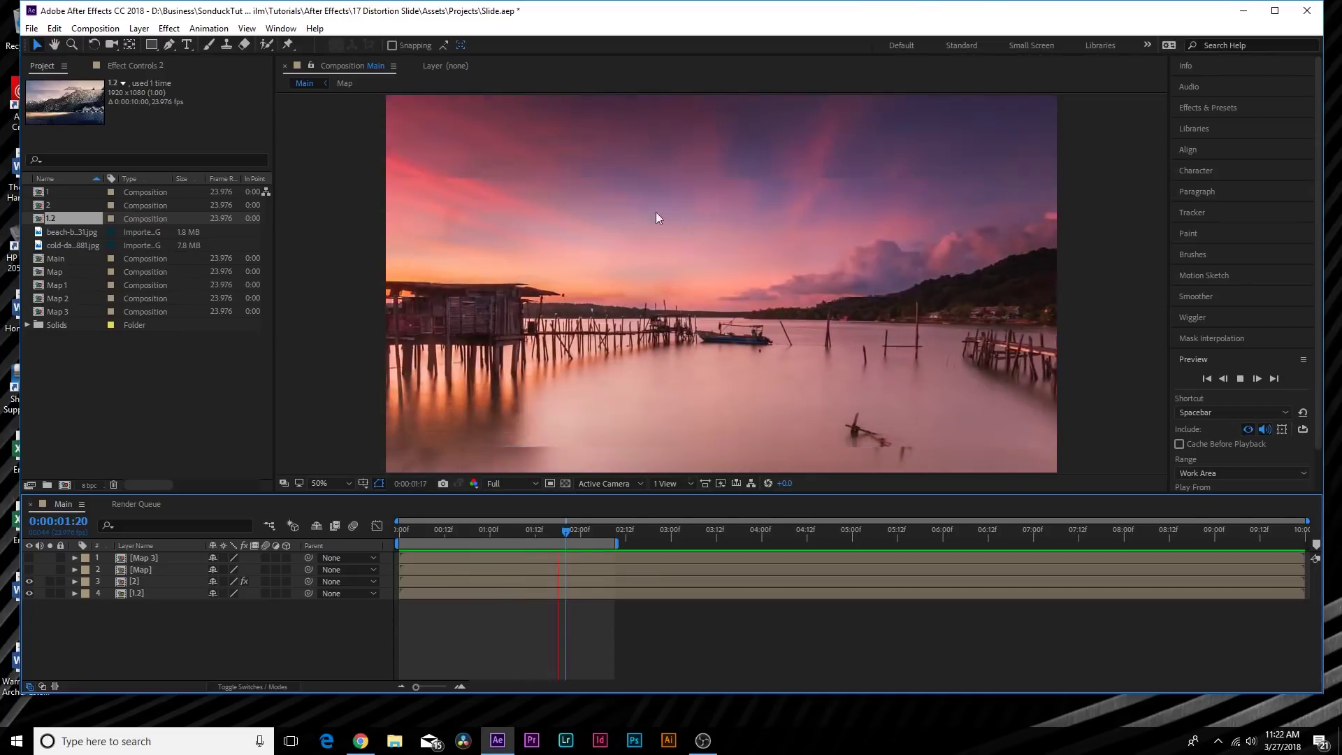
# Replay and scrub the Fashion Promo preview, pausing on the JUST BE CREATIVE scene.
pyautogui.click(360, 740)
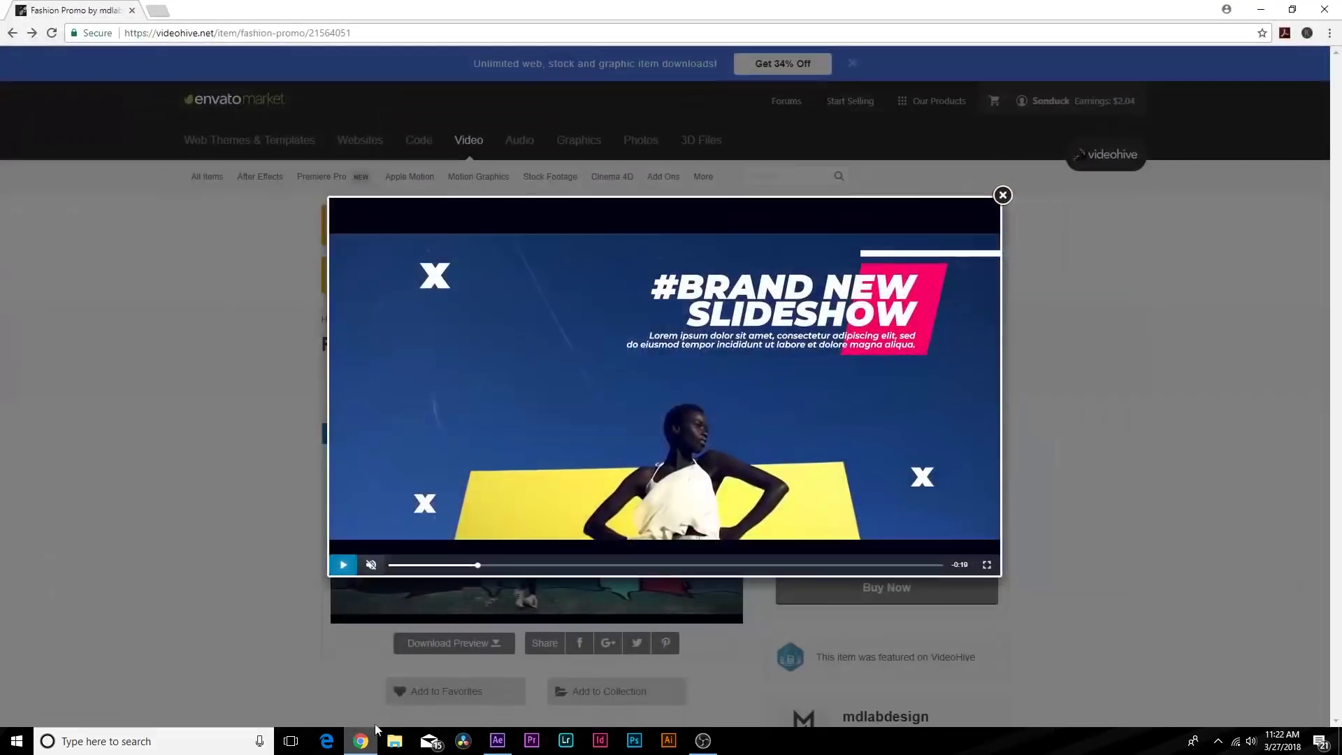
pyautogui.click(390, 564)
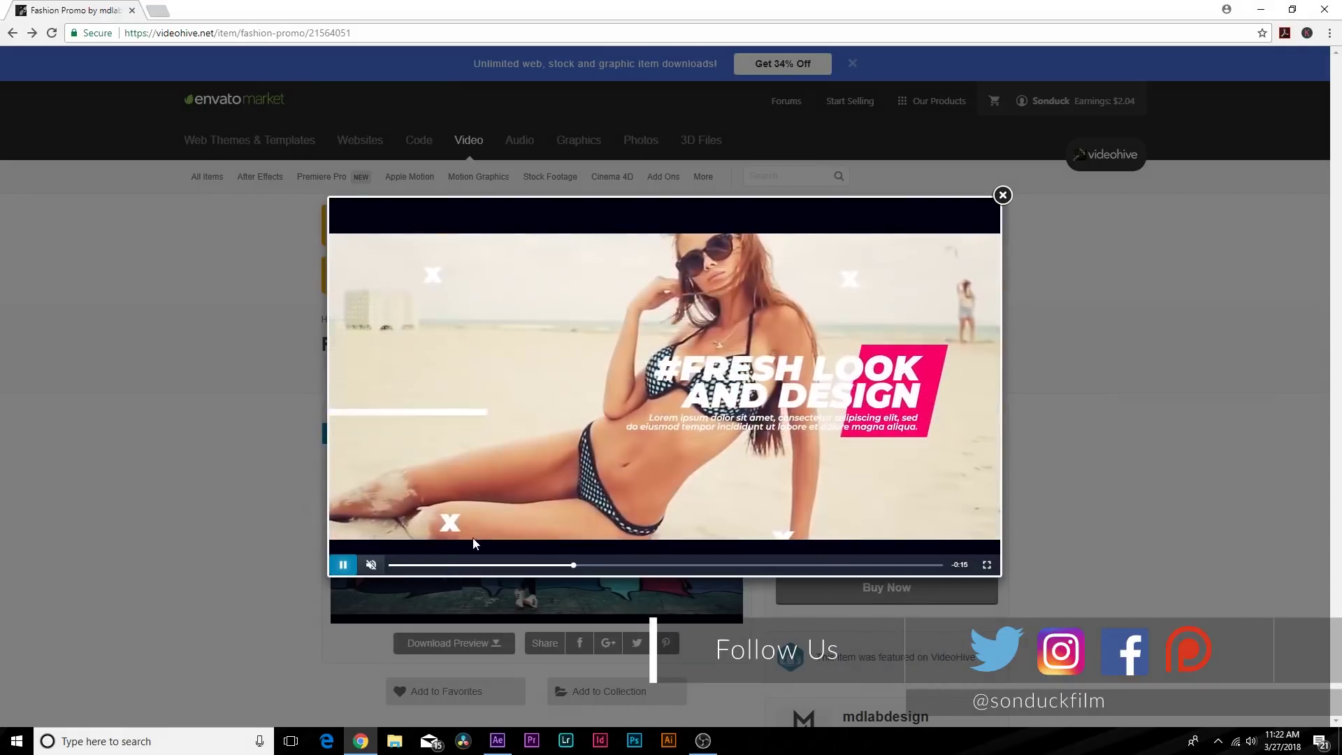
pyautogui.click(424, 566)
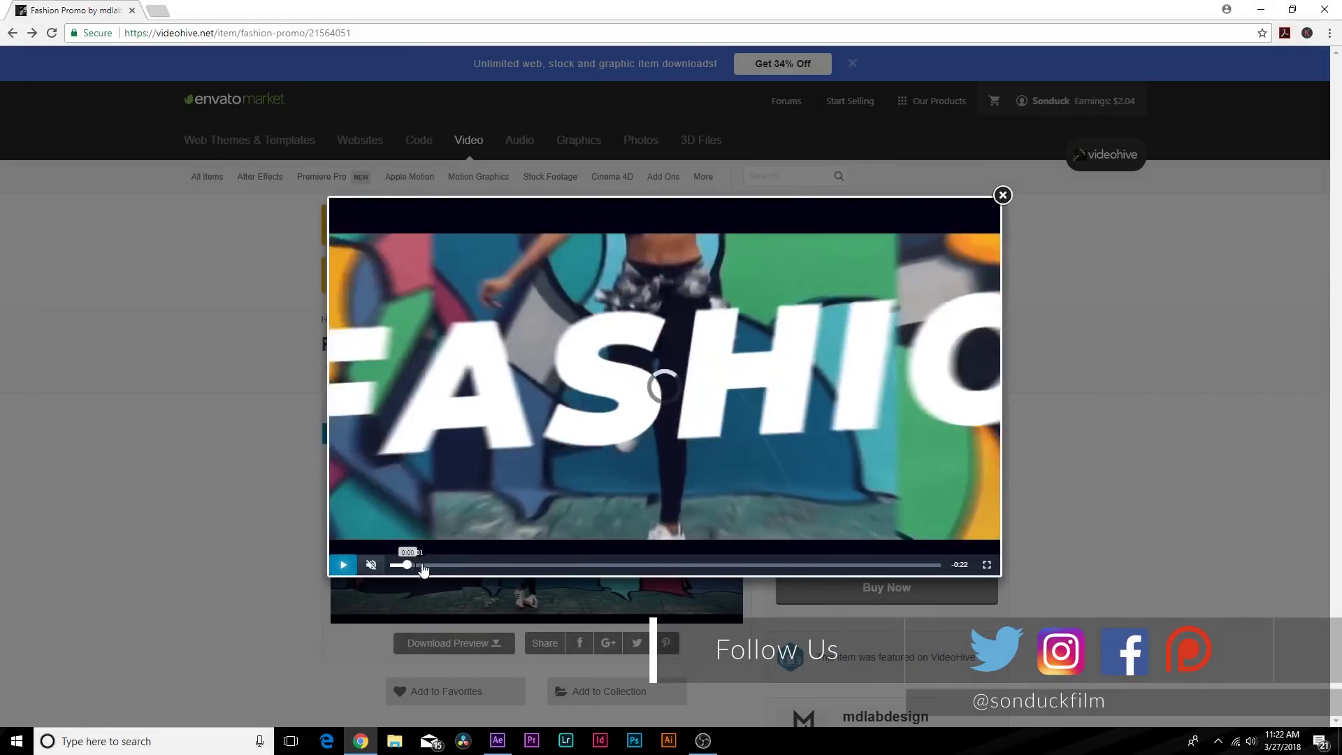
pyautogui.moveTo(423, 568); pyautogui.dragTo(543, 565)
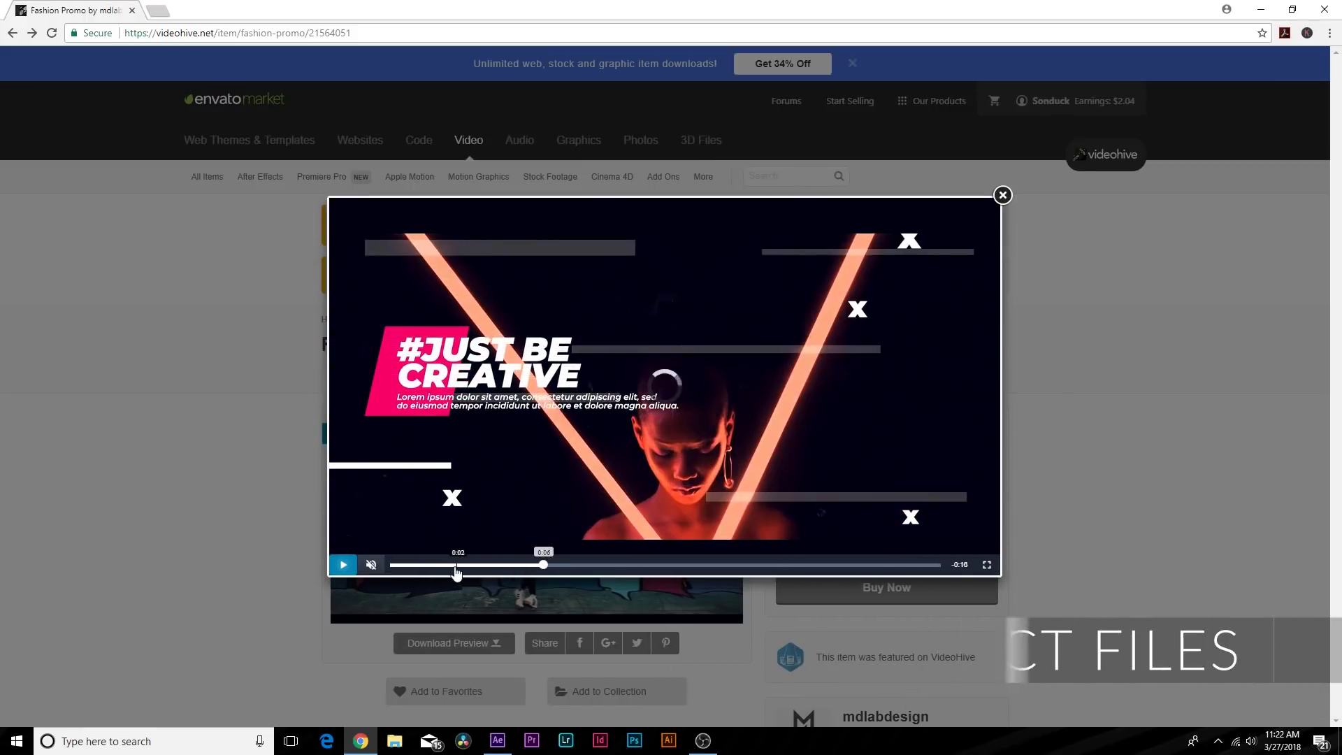
pyautogui.click(422, 565)
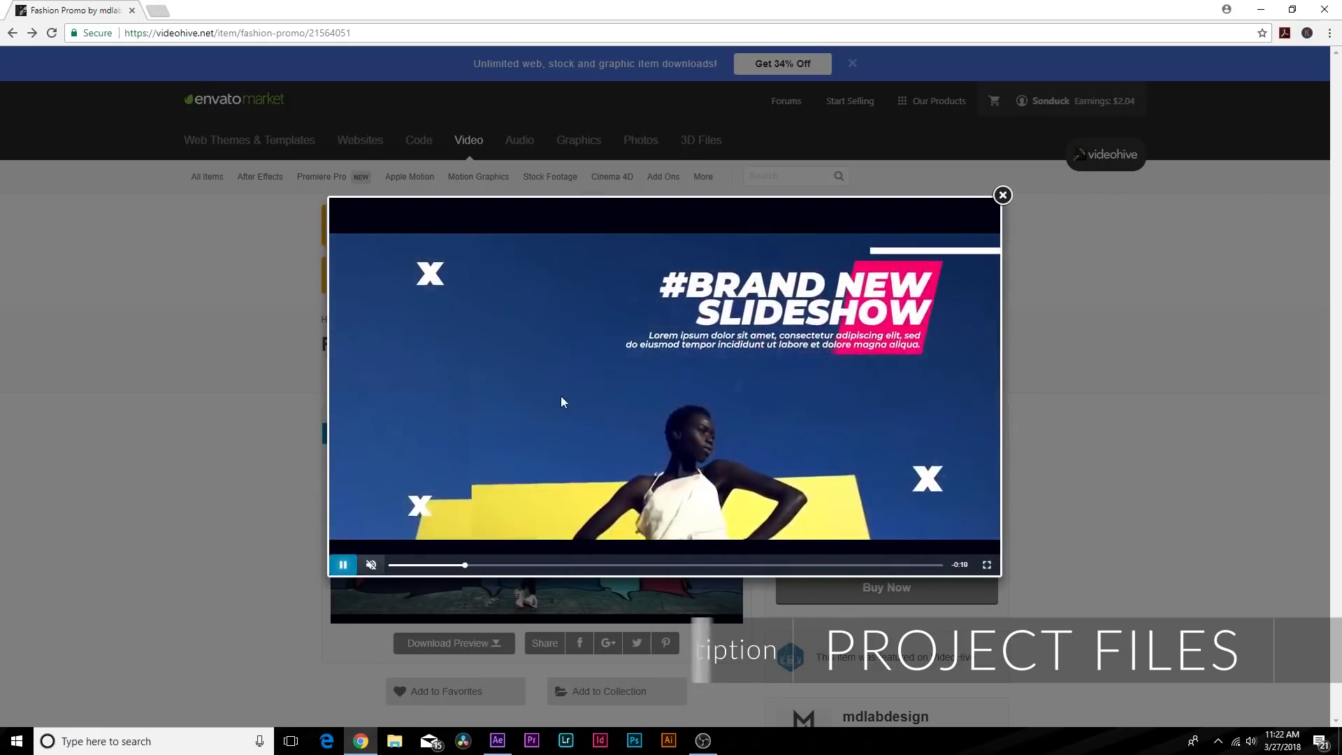
pyautogui.click(450, 426)
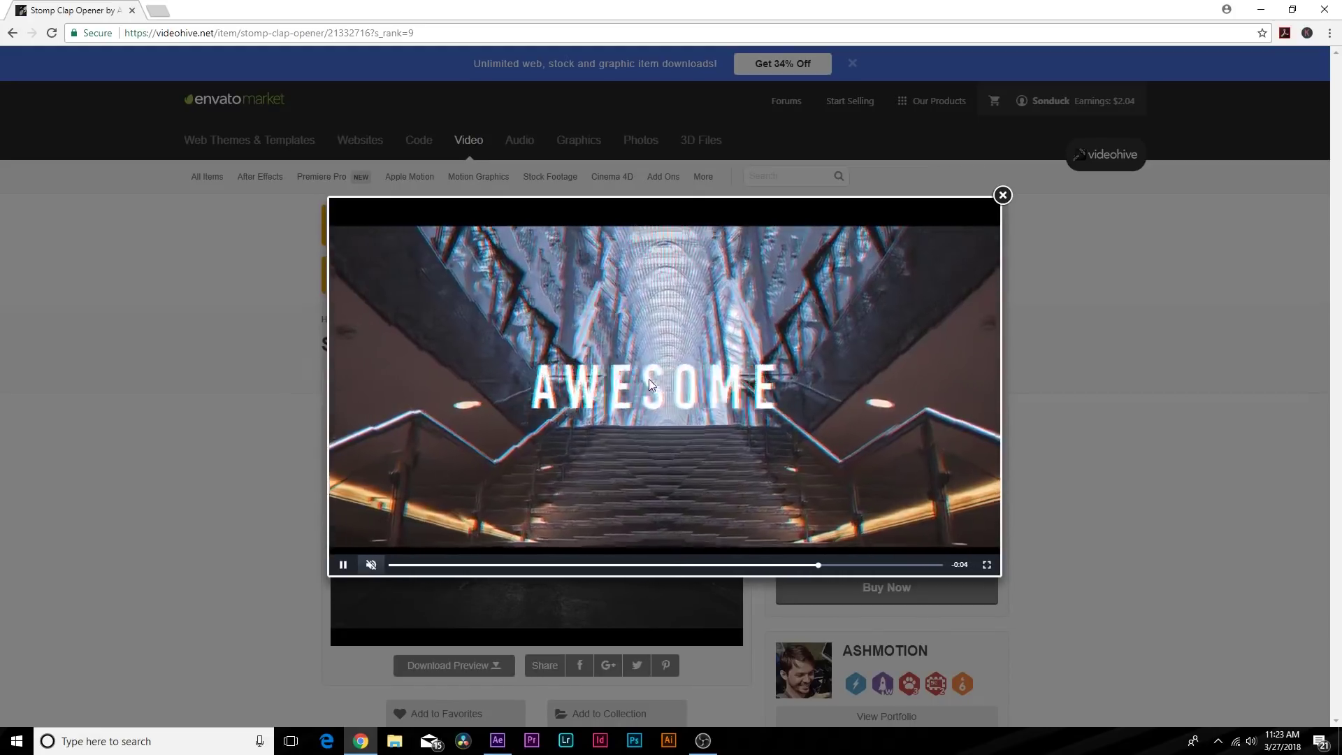
# Return to the best-selling After Effects templates list and scroll down it.
pyautogui.hotkey('alt', 'Left')
pyautogui.moveTo(474, 481)
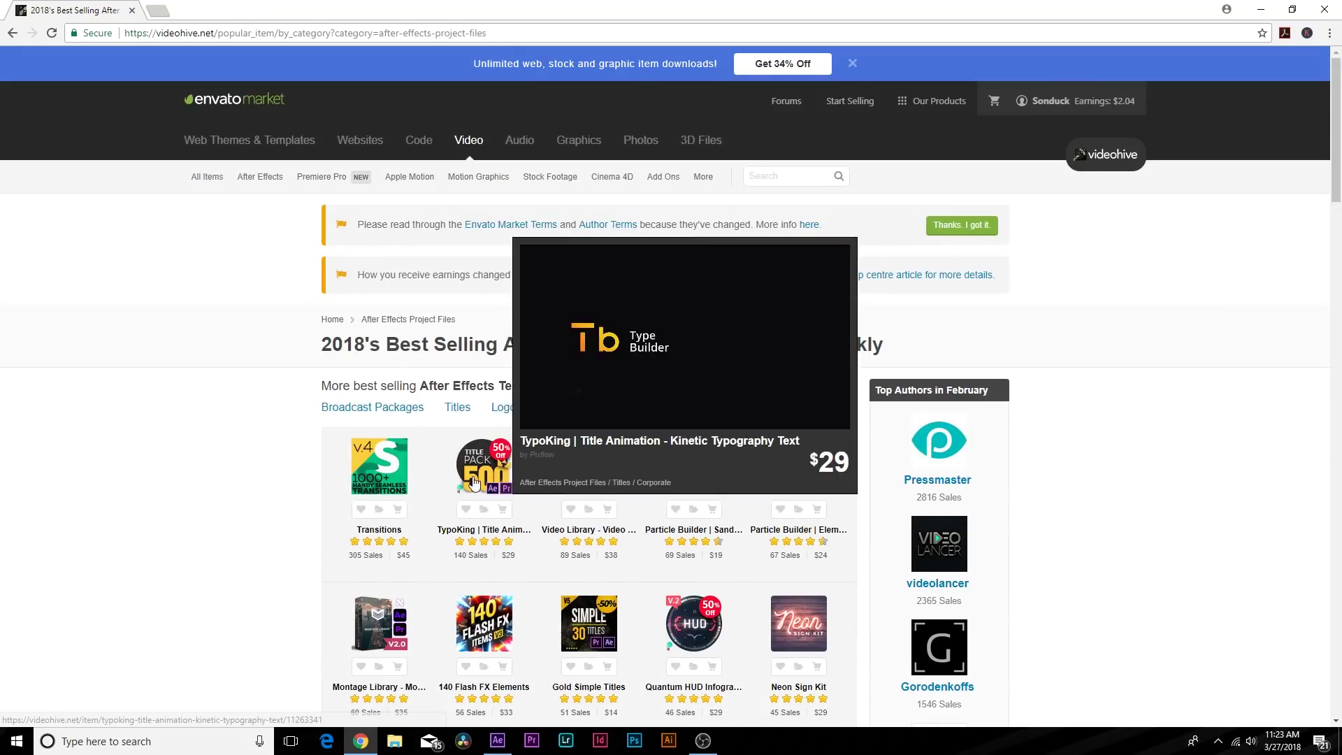
pyautogui.scroll(-1, 207, 404)
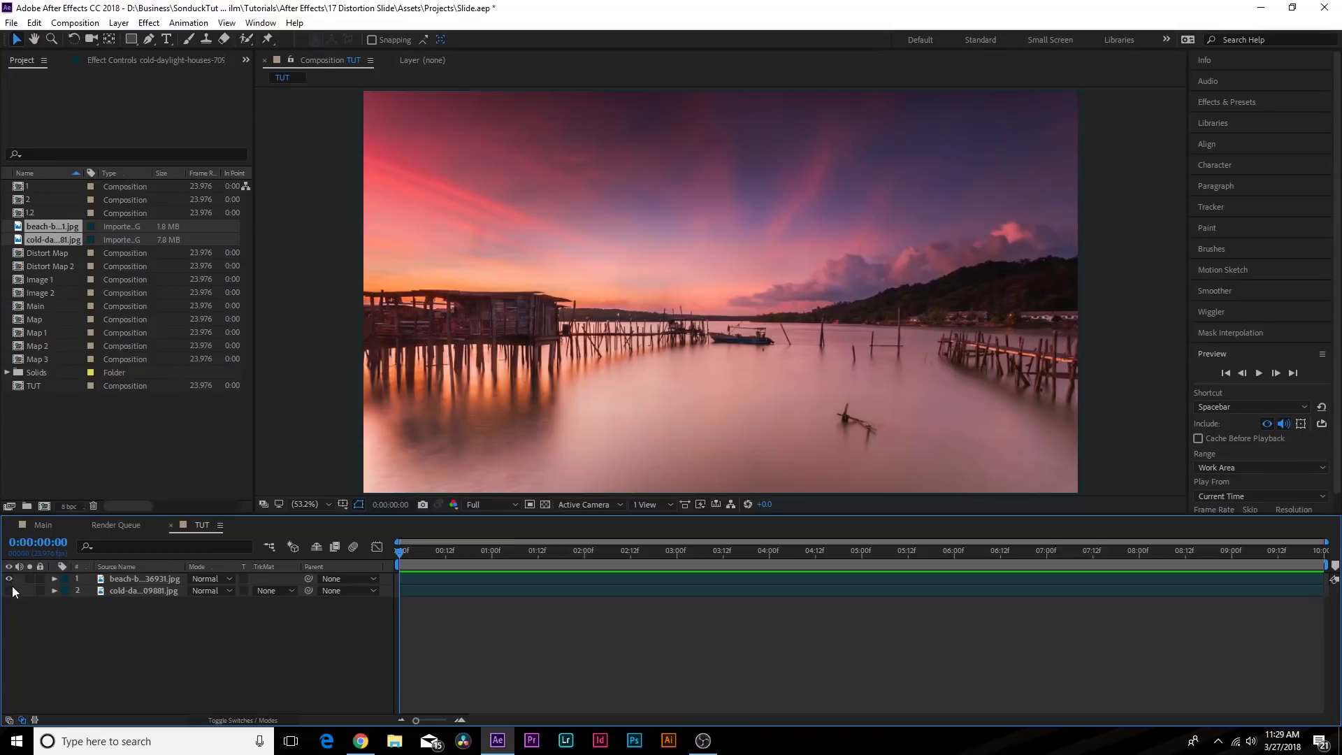
# Toggle the two photo layers' visibility to compare them.
pyautogui.click(9, 579)
pyautogui.click(9, 579)
pyautogui.click(9, 591)
# Pre-compose the cold daylight photo layer as Image 1, moving all attributes.
pyautogui.click(126, 592)
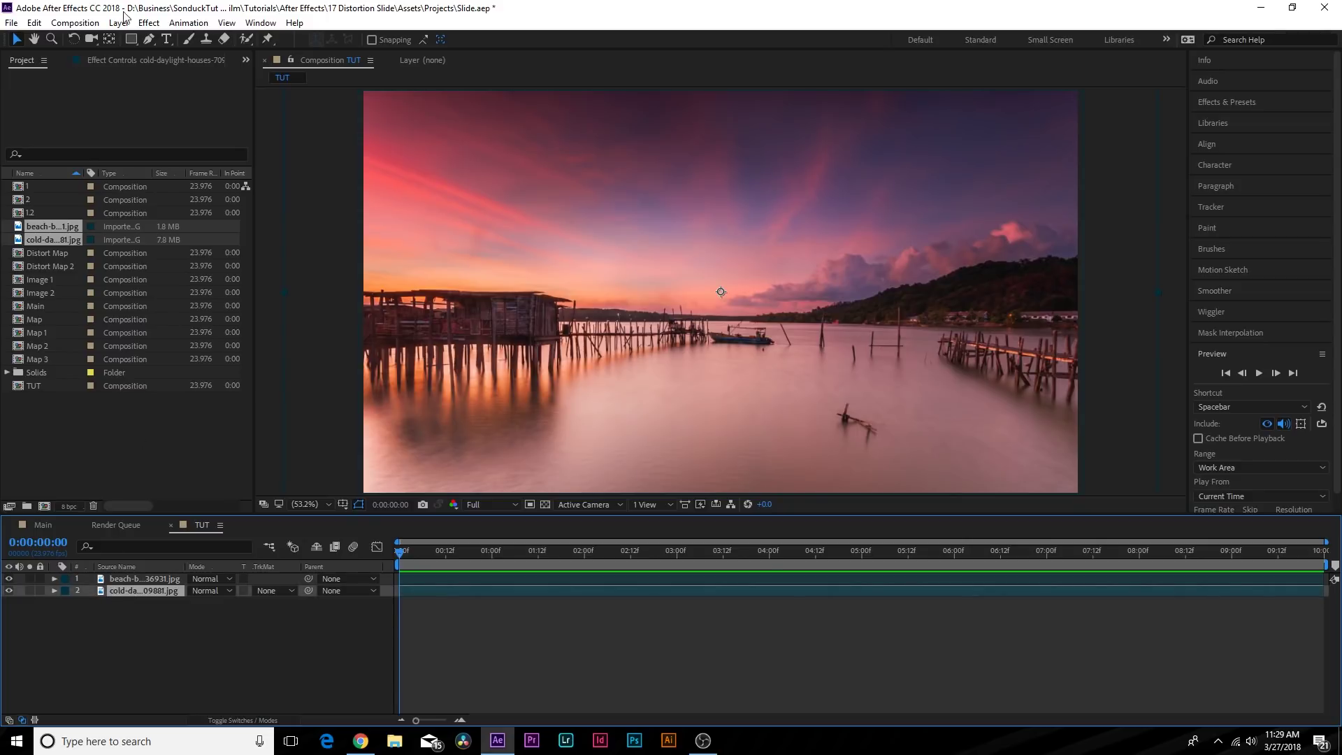
pyautogui.click(119, 23)
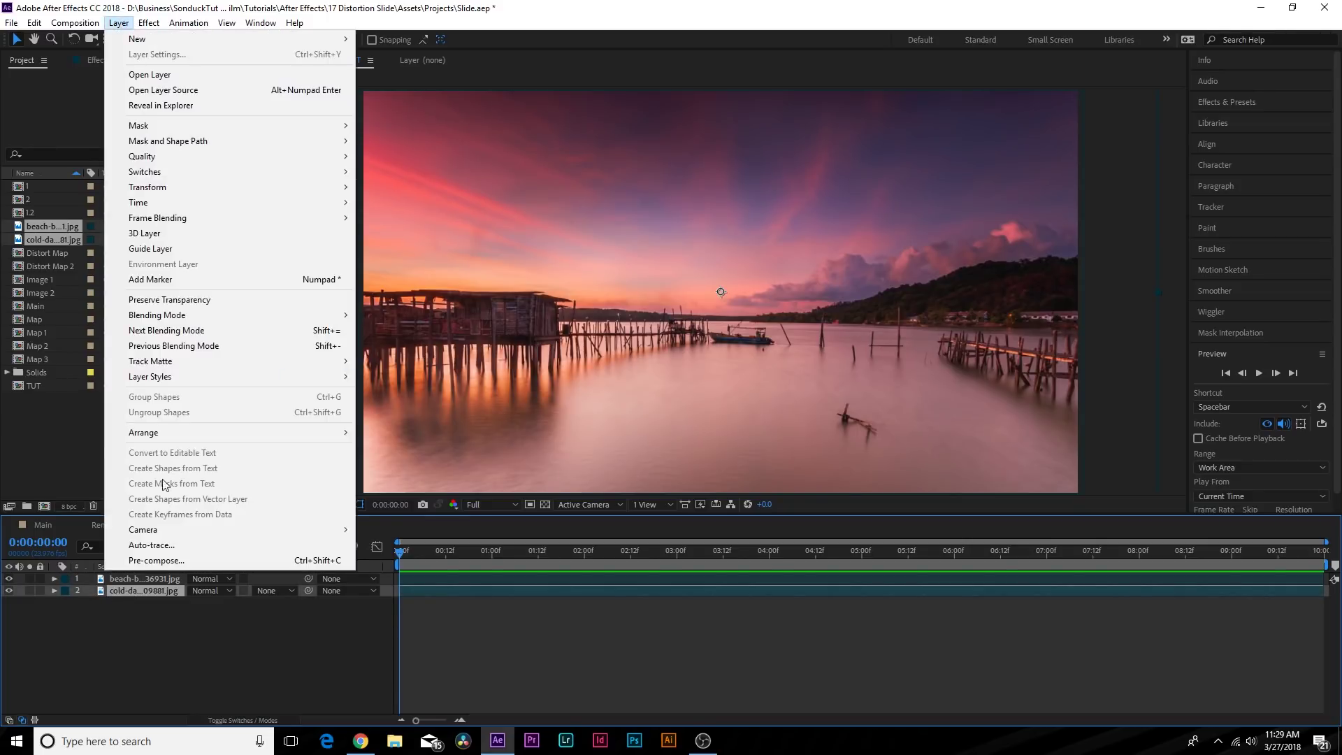
pyautogui.click(166, 563)
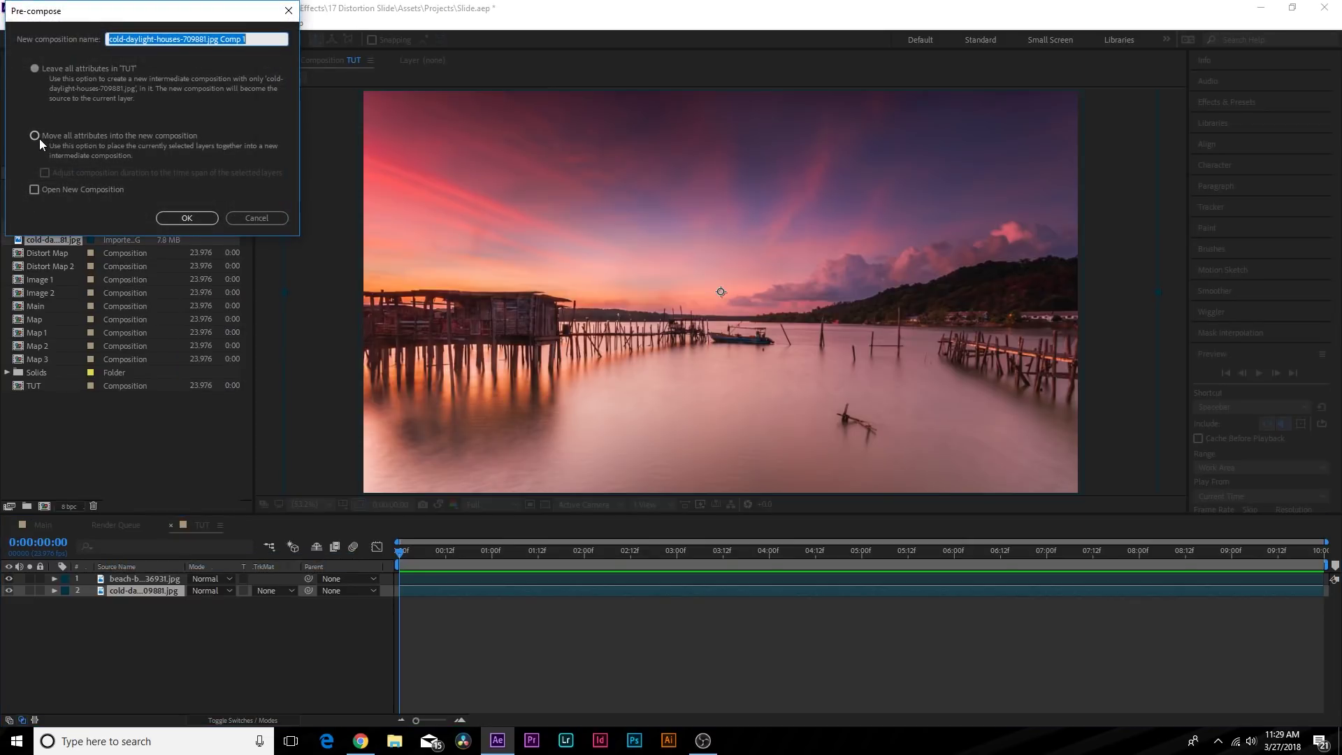
pyautogui.click(95, 136)
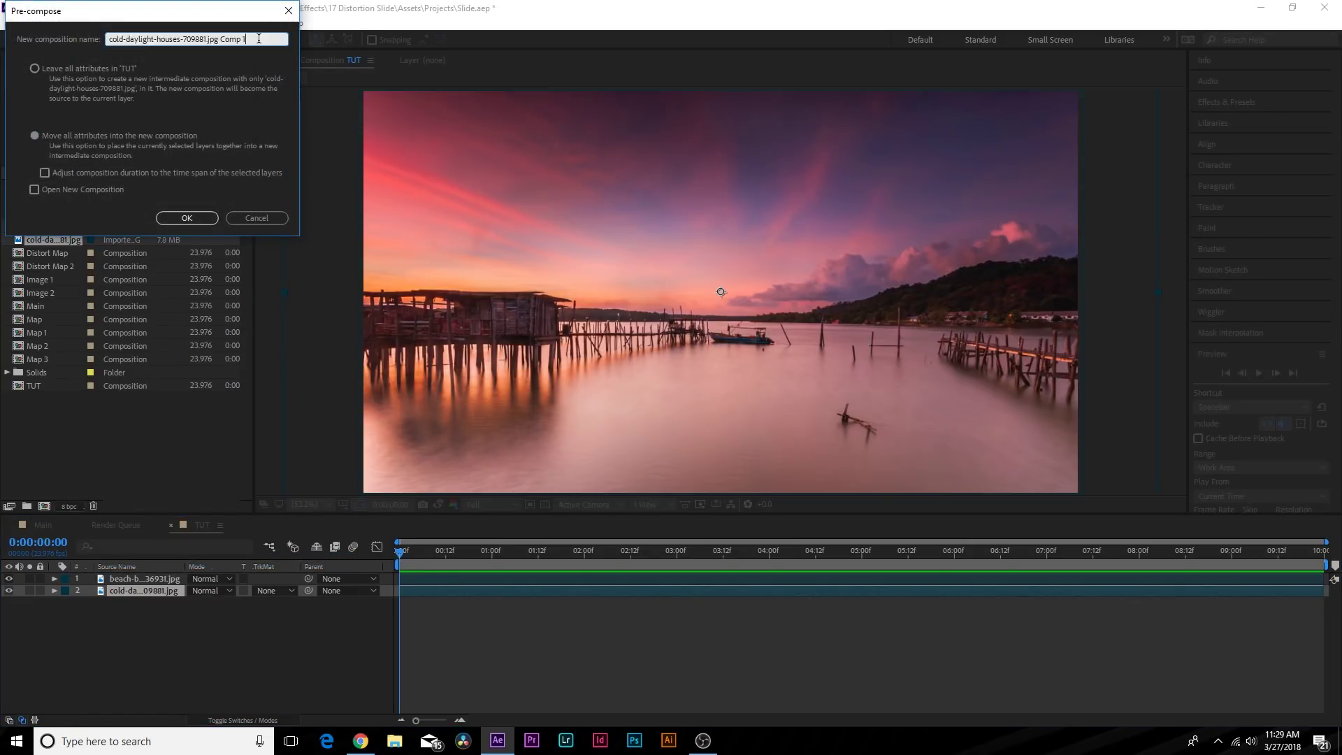
pyautogui.write('Image 1')
pyautogui.press('Return')
# Select the beach photo layer and begin pre-composing it with Ctrl+Shift+C.
pyautogui.click(164, 569)
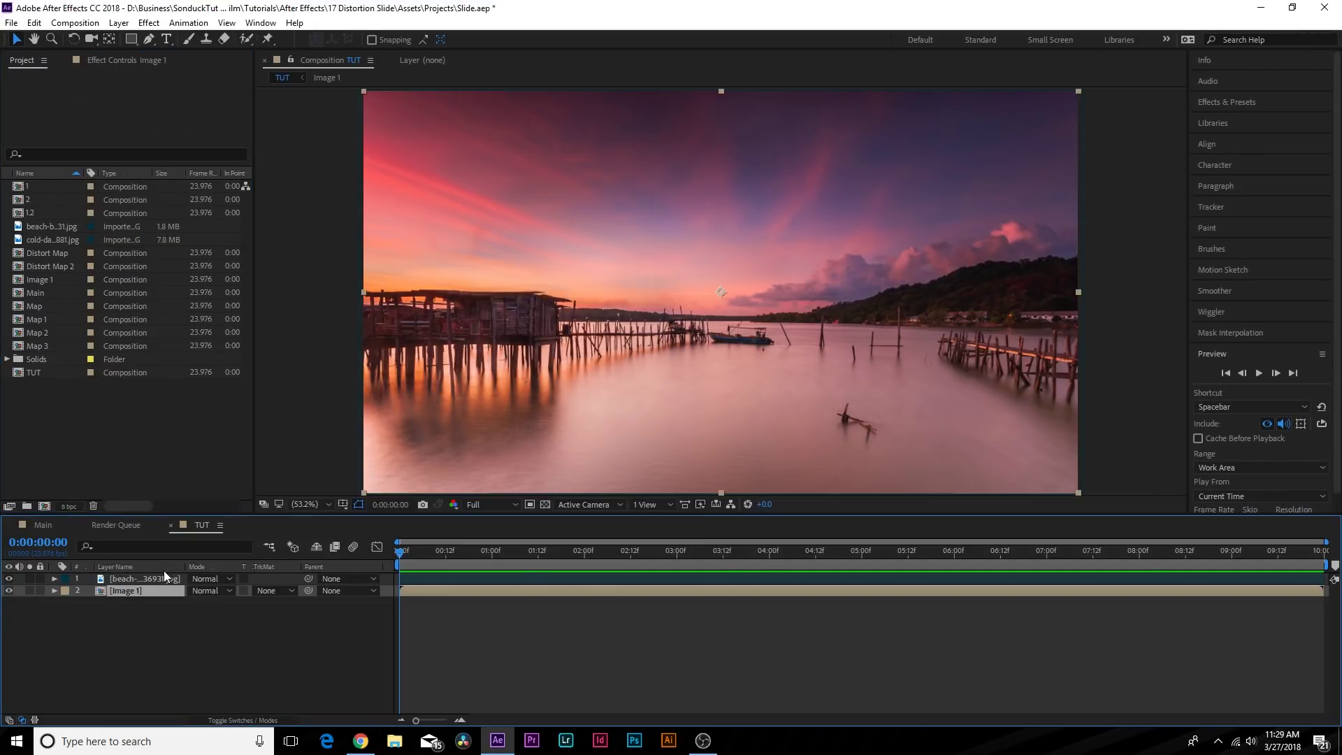
pyautogui.click(162, 580)
pyautogui.hotkey('ctrl', 'shift', 'c')
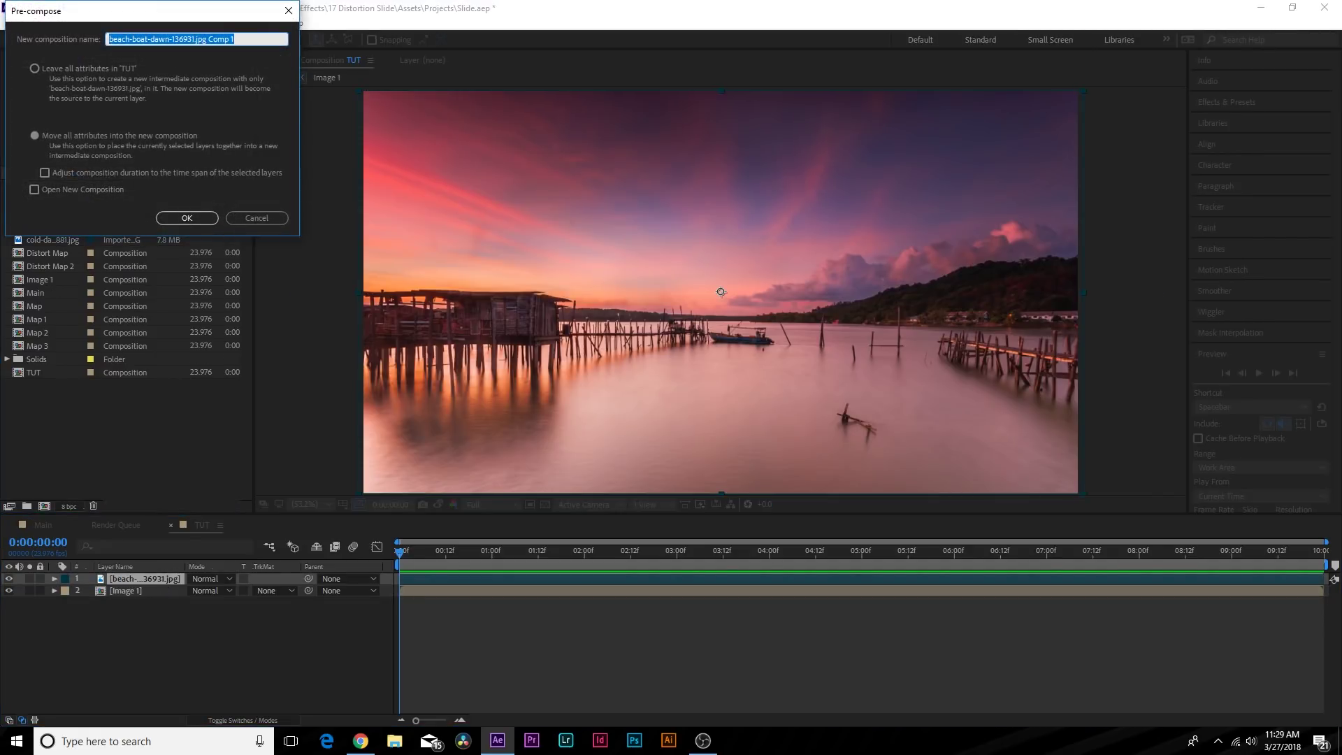
# Fit the viewer to the composition and create a new 1920×1080 composition named Distort Map.
pyautogui.write('IM')
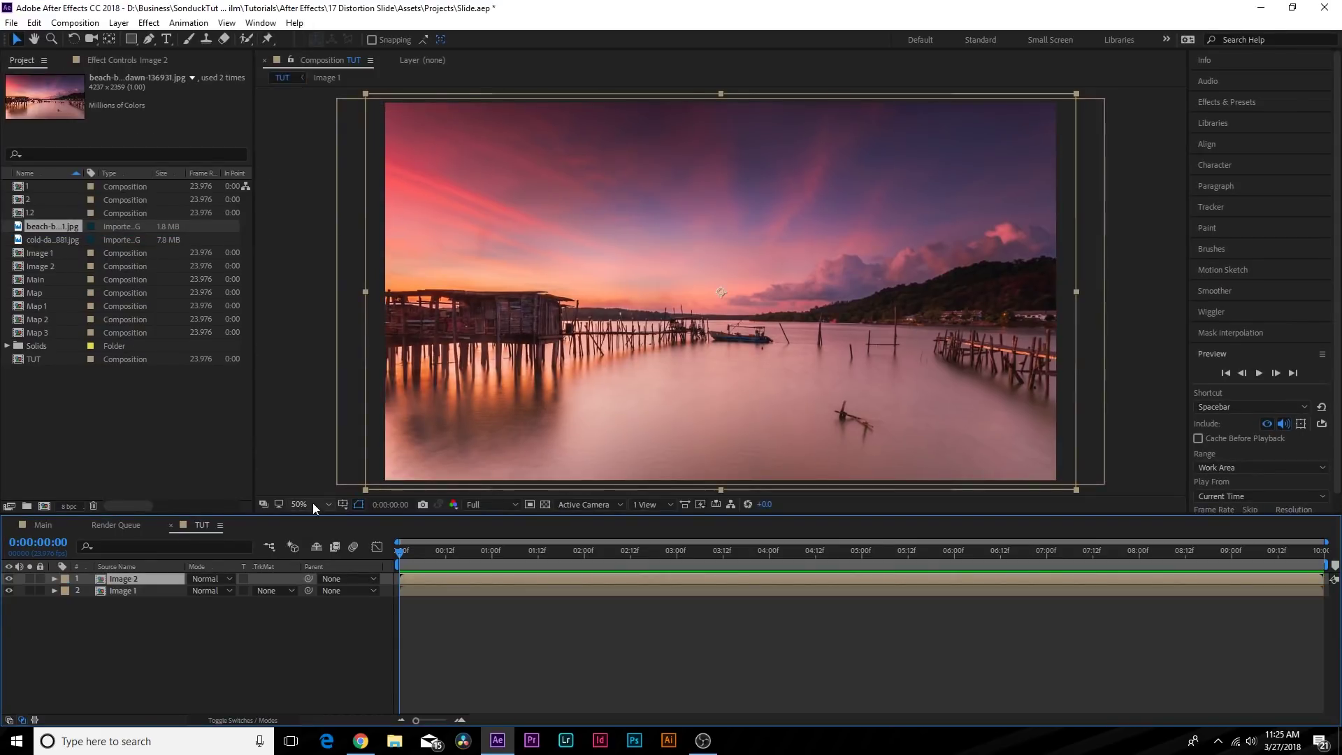
pyautogui.click(313, 504)
pyautogui.click(342, 250)
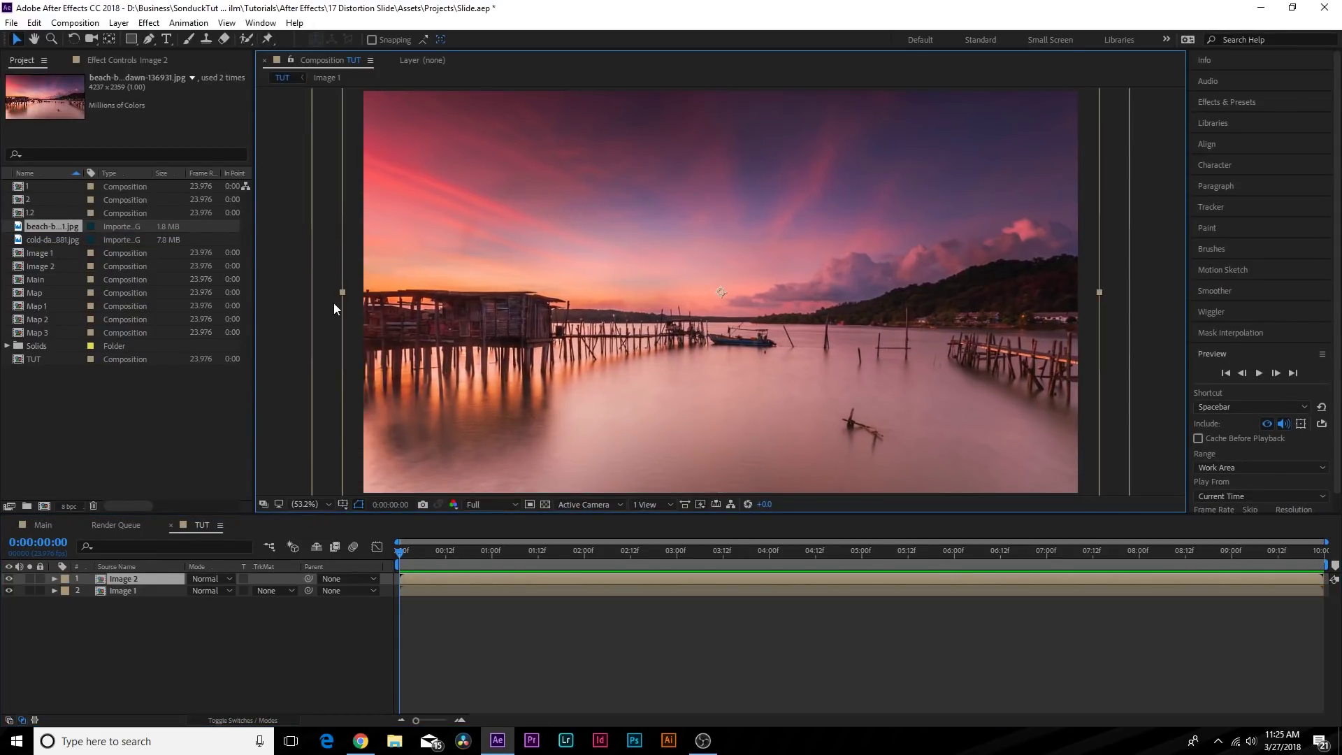
pyautogui.click(43, 506)
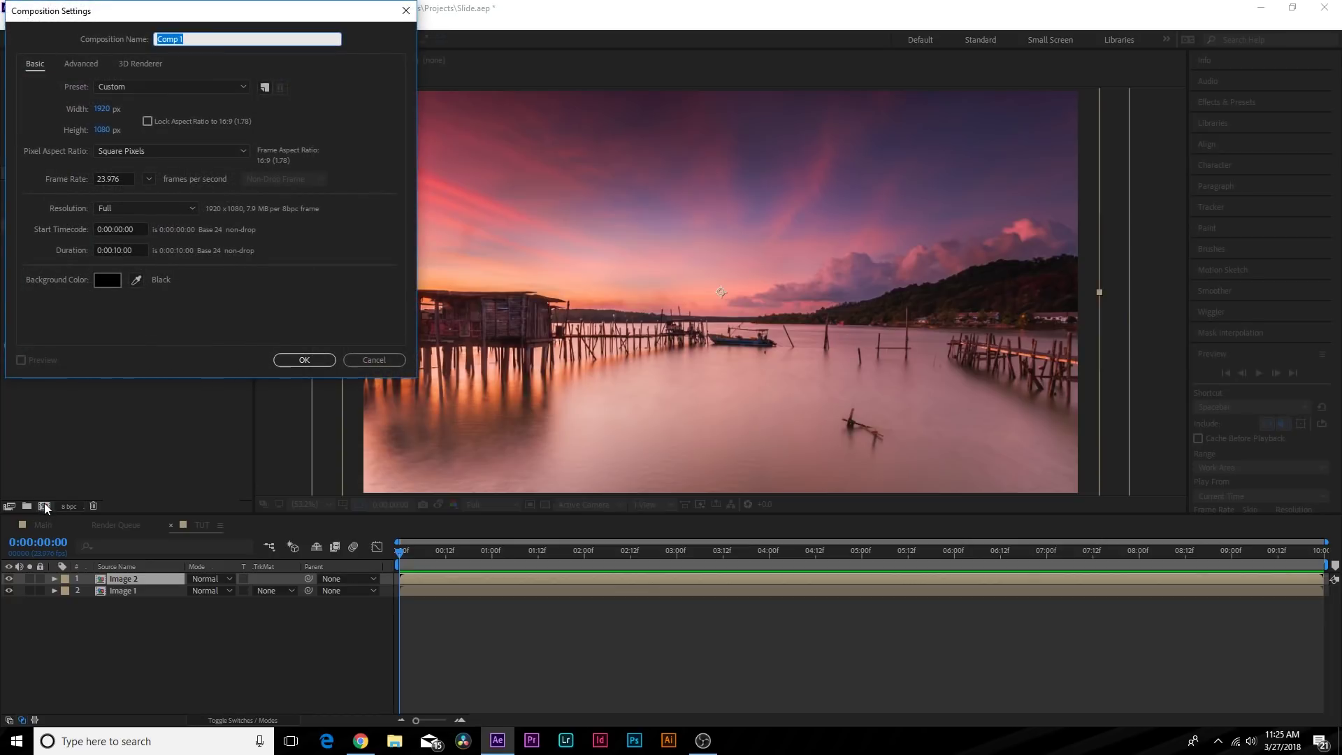
pyautogui.write('Dsl')
pyautogui.press('Return')
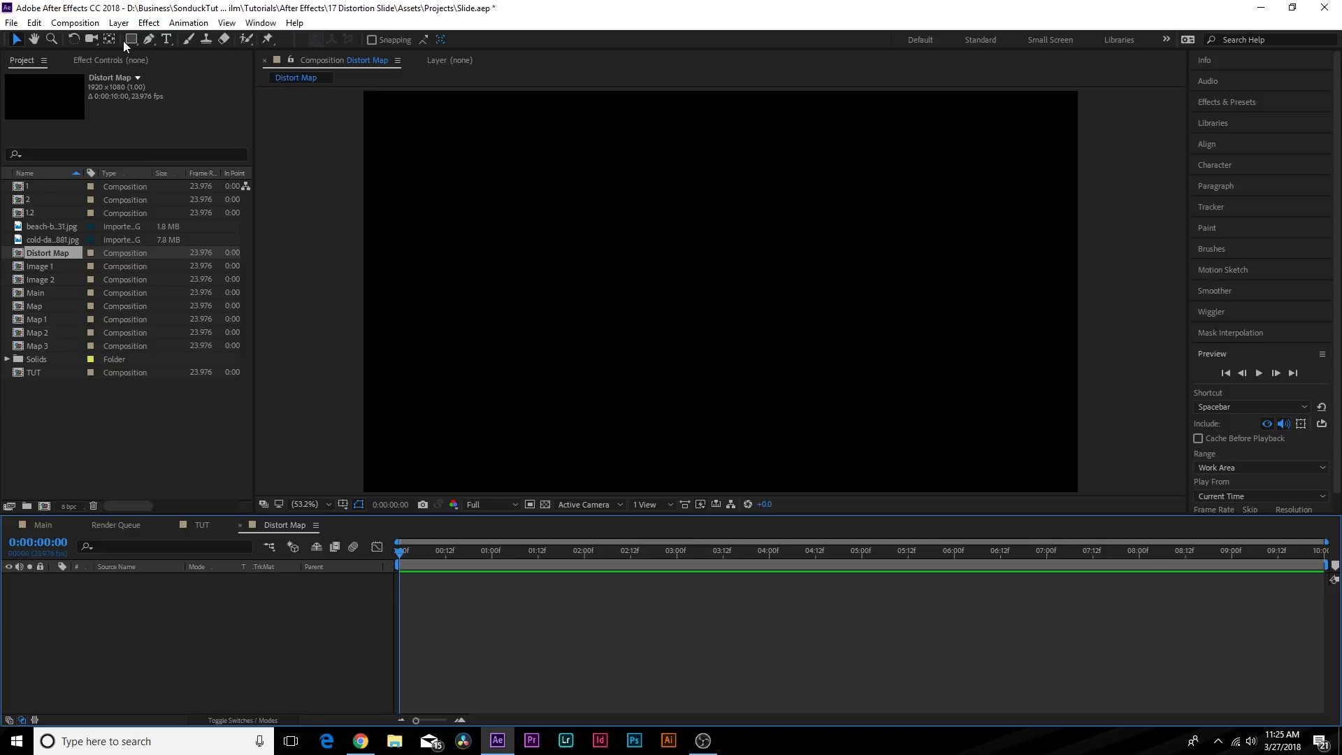
# Draw a solid white, stroke-free rectangle bar across the top of Distort Map.
pyautogui.moveTo(130, 39); pyautogui.dragTo(182, 39)
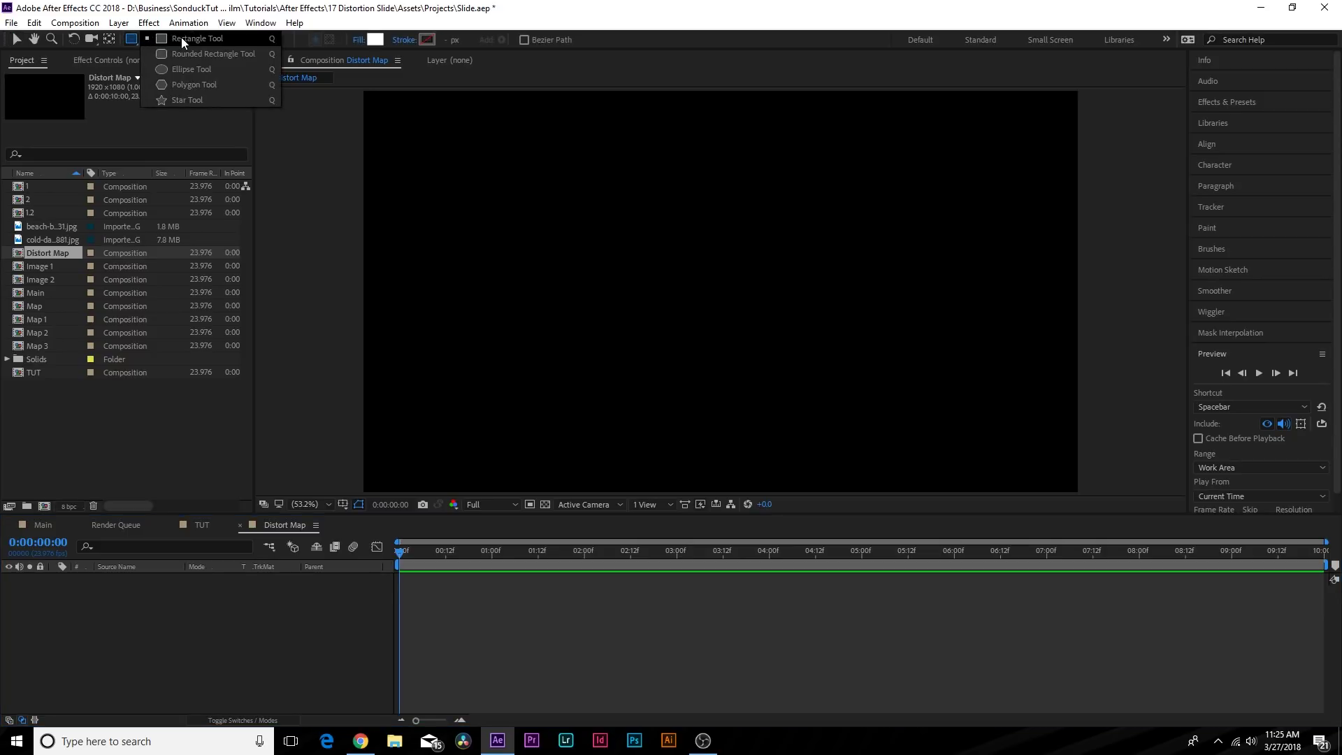
pyautogui.moveTo(182, 37); pyautogui.dragTo(181, 36)
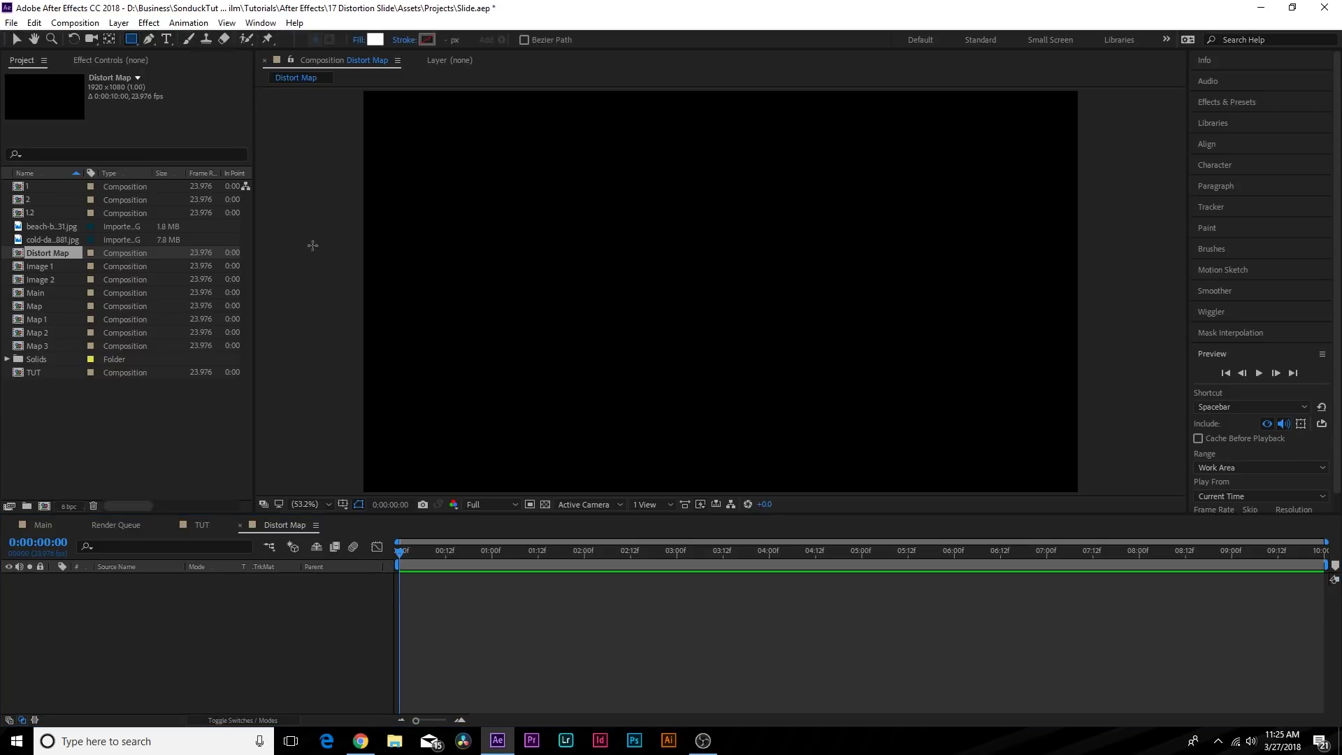
pyautogui.scroll(-1, 403, 237)
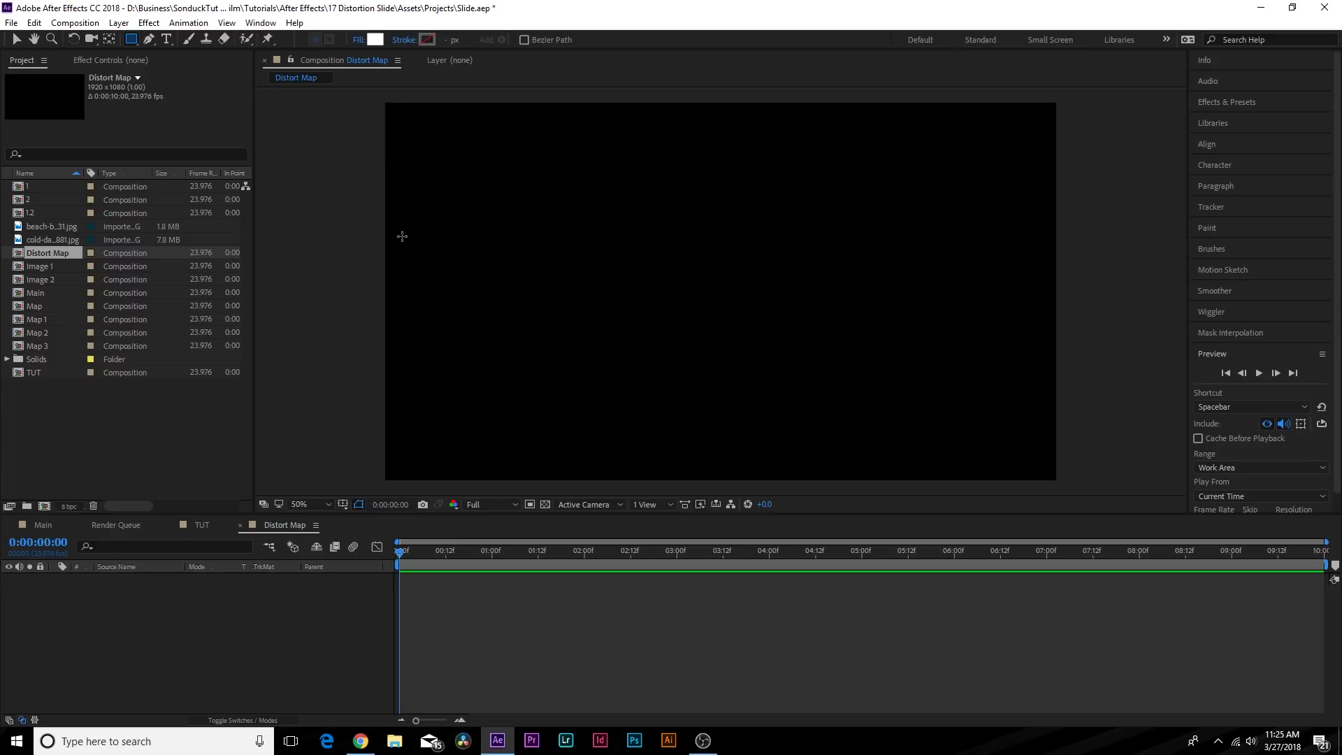
pyautogui.click(358, 40)
pyautogui.click(356, 222)
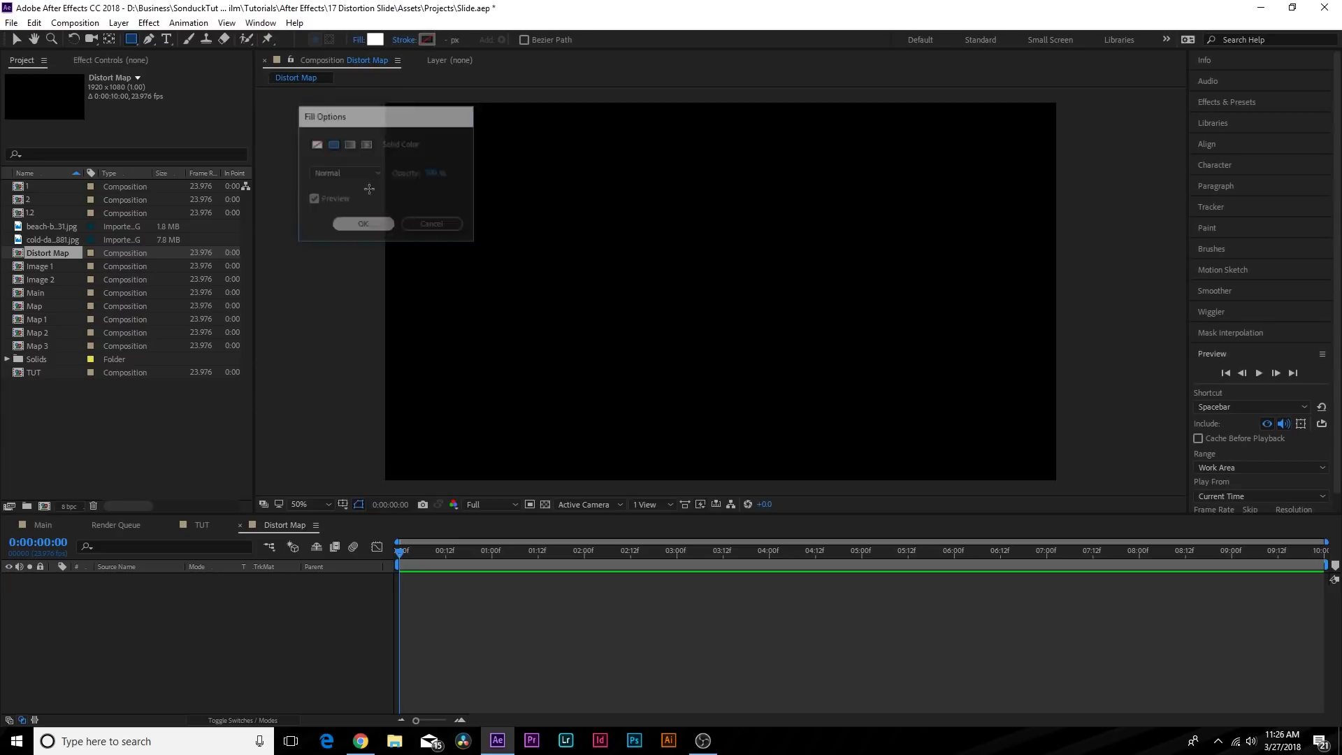
pyautogui.click(404, 39)
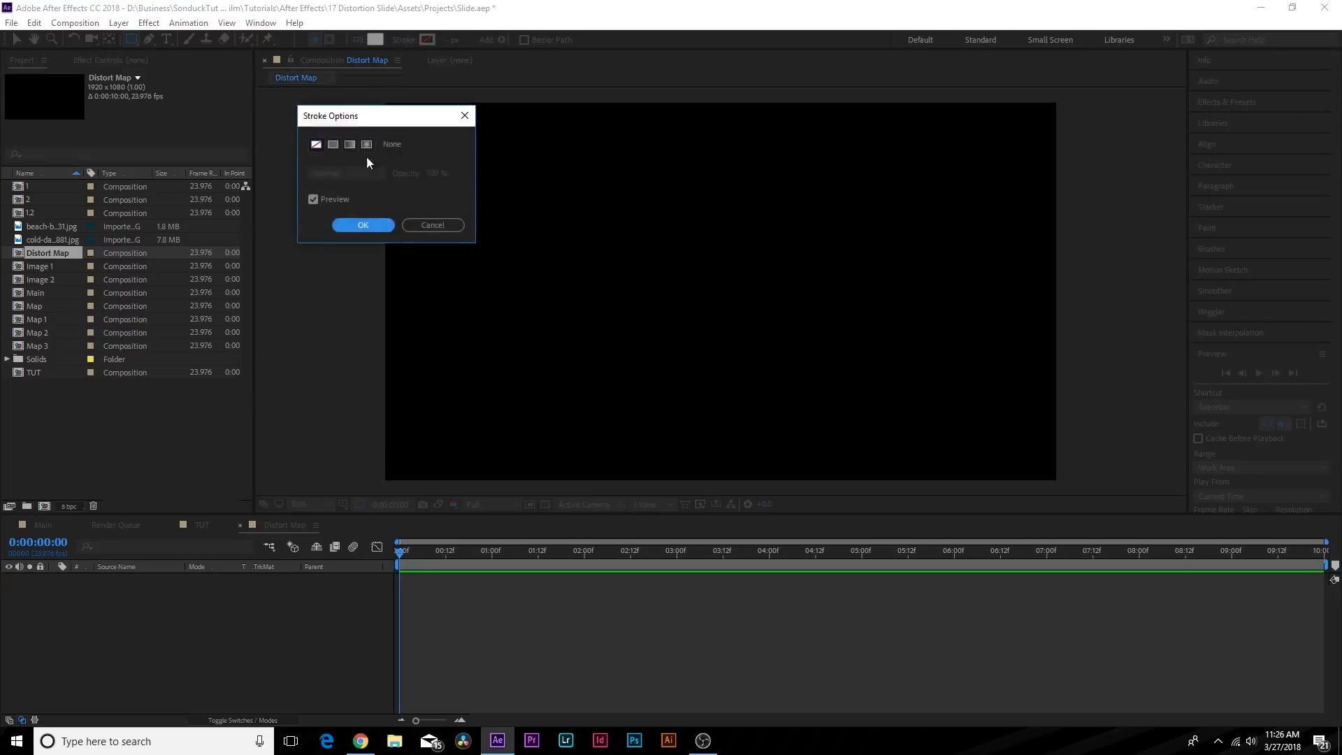
pyautogui.click(361, 225)
pyautogui.press(',')
pyautogui.press(',')
pyautogui.moveTo(547, 195); pyautogui.dragTo(906, 237)
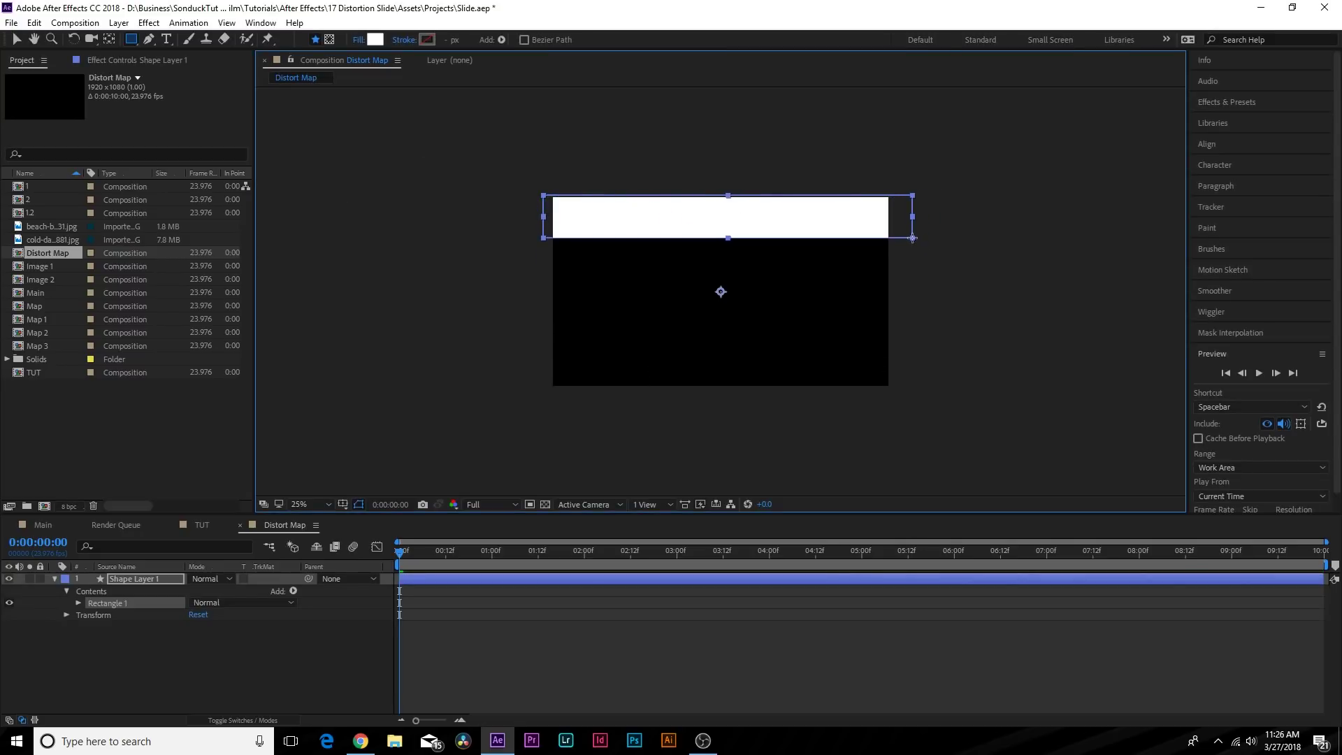
# Draw a second white stripe across the lower half and collapse the shape layer.
pyautogui.click(301, 504)
pyautogui.click(329, 251)
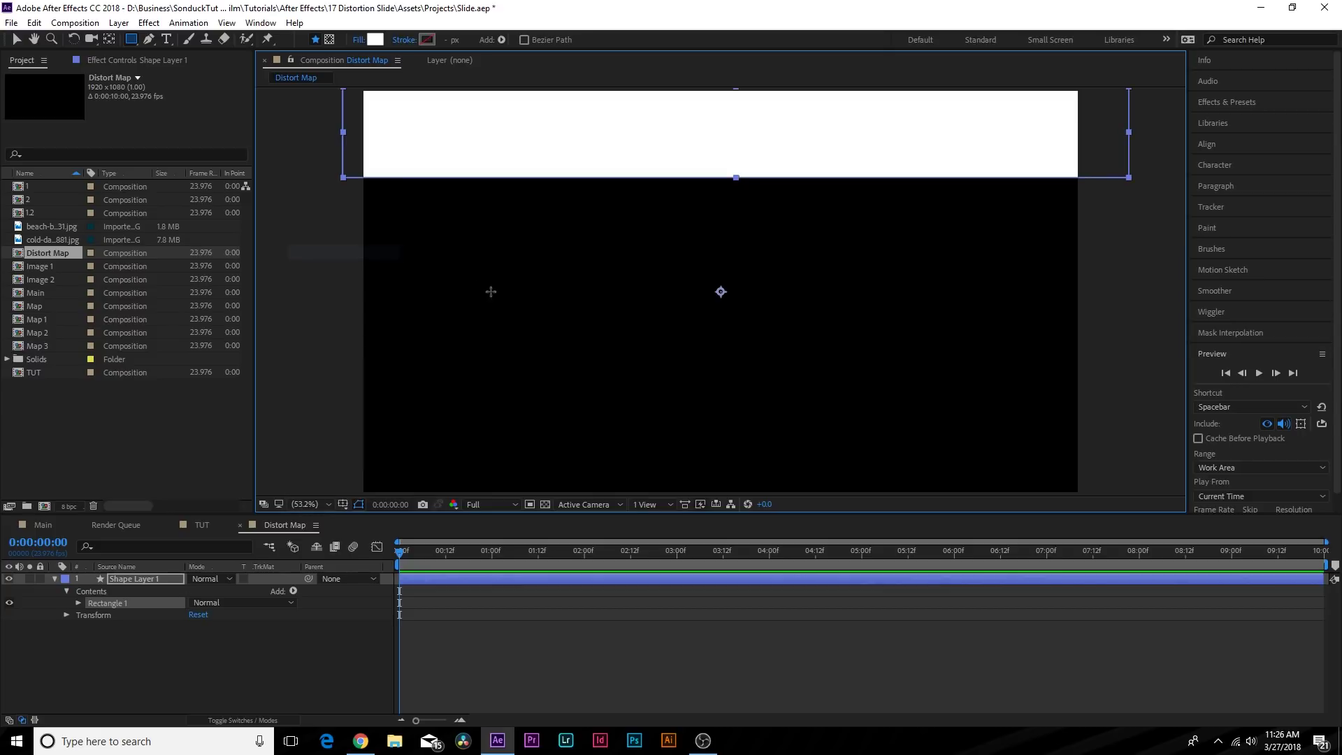
pyautogui.moveTo(331, 347); pyautogui.dragTo(1165, 443)
pyautogui.hotkey('ctrl', 'z')
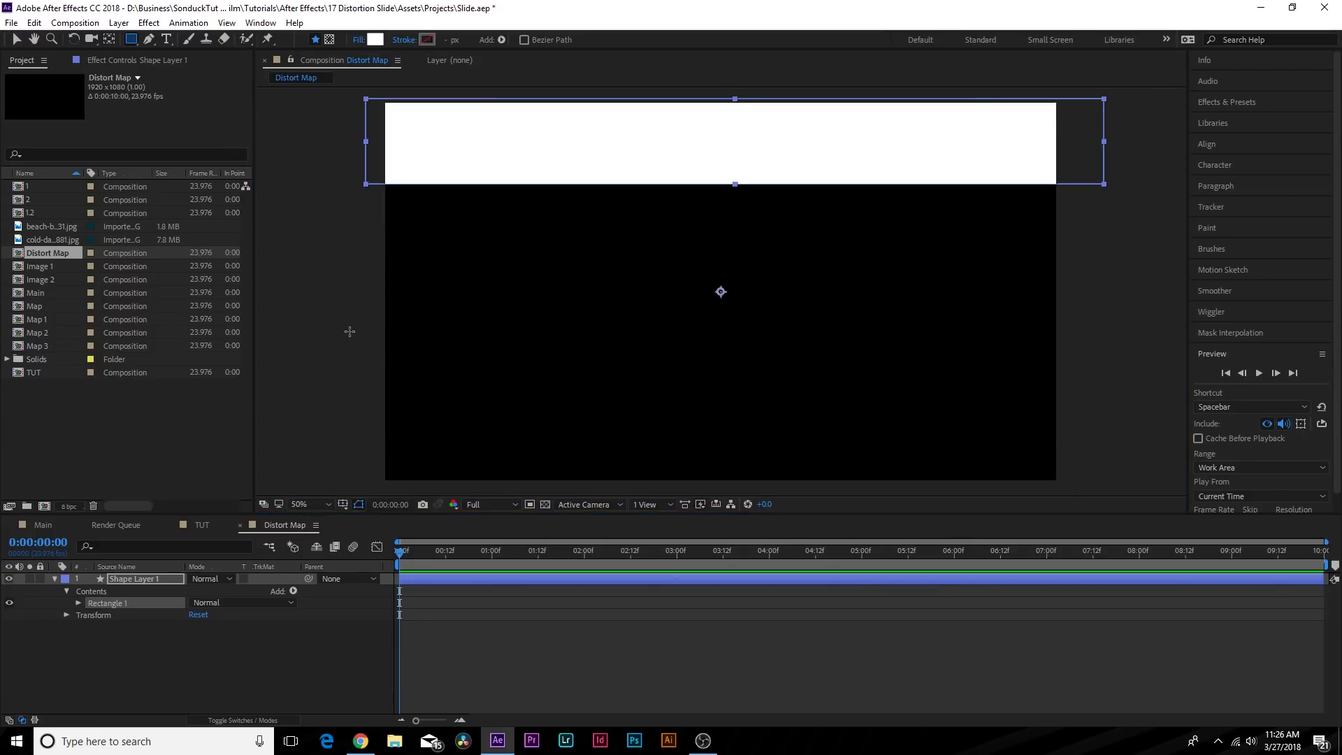
pyautogui.moveTo(340, 333); pyautogui.dragTo(1142, 446)
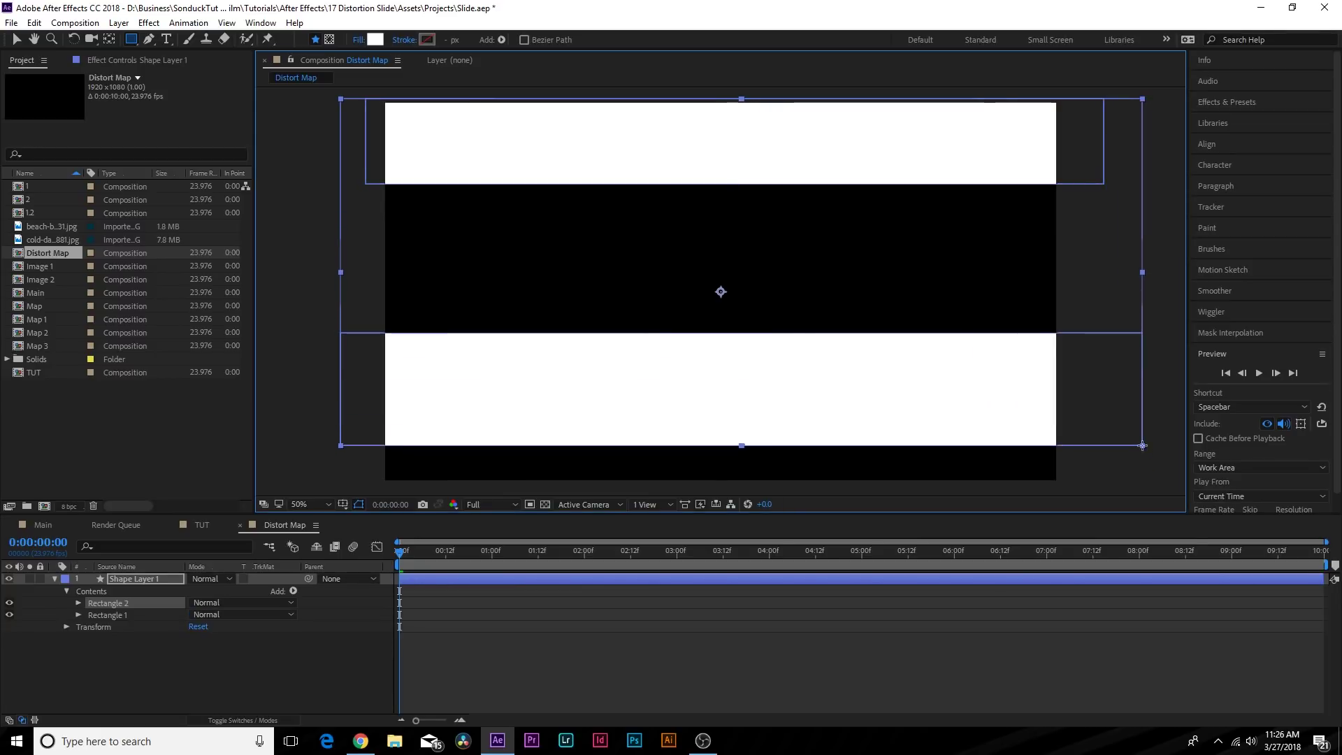
pyautogui.click(124, 581)
pyautogui.scroll(-2, 804, 283)
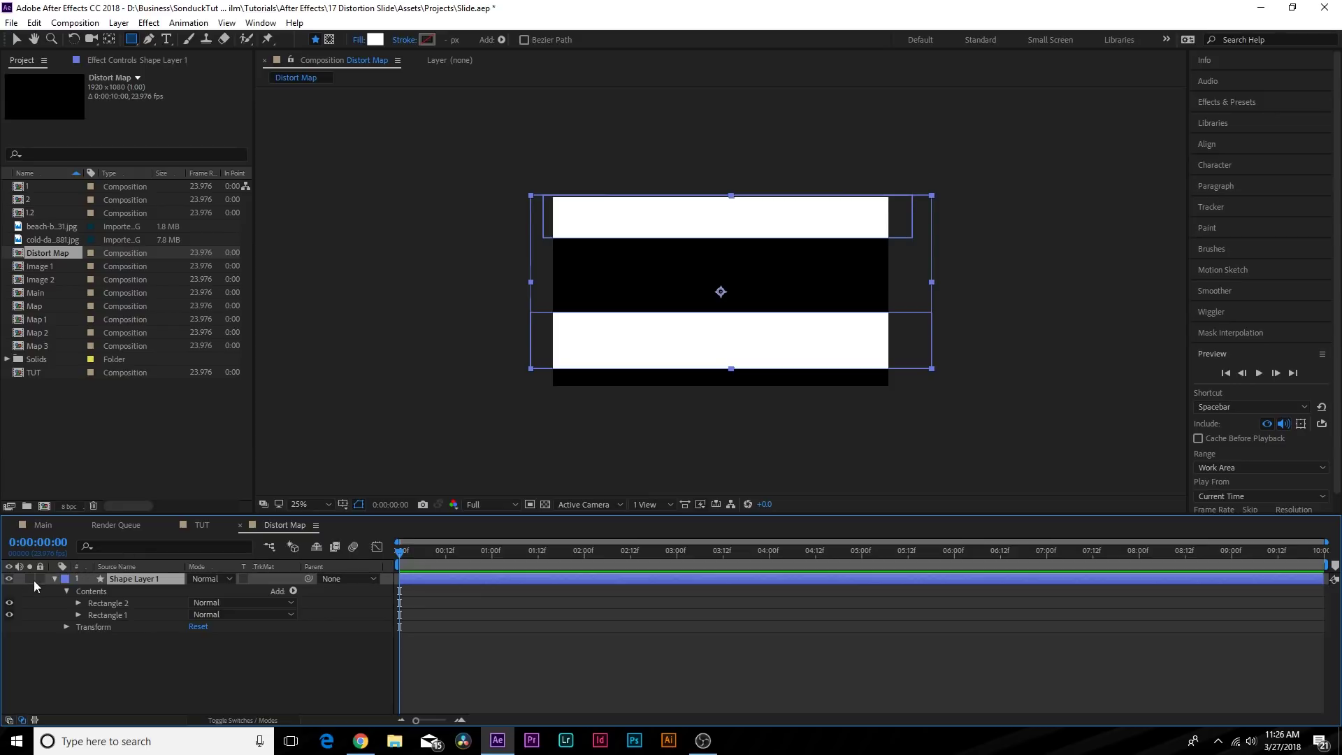
pyautogui.click(54, 579)
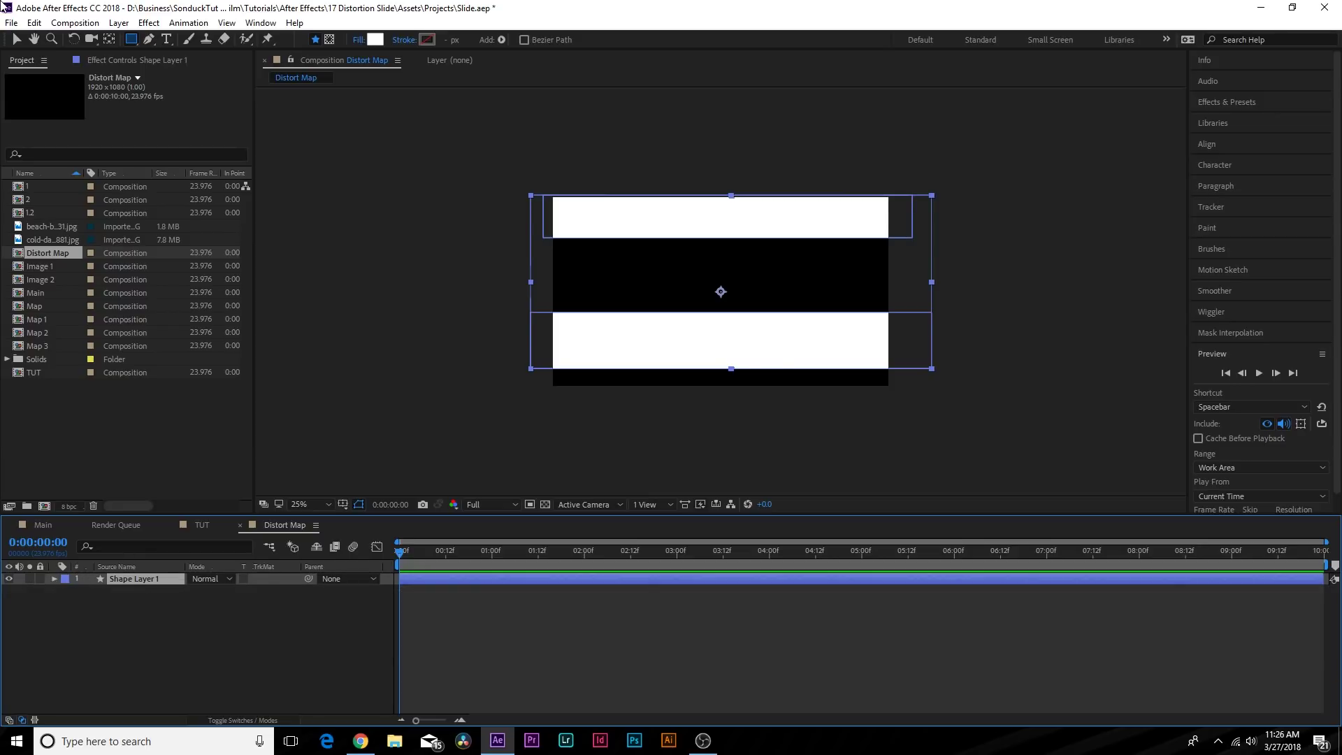
pyautogui.click(17, 40)
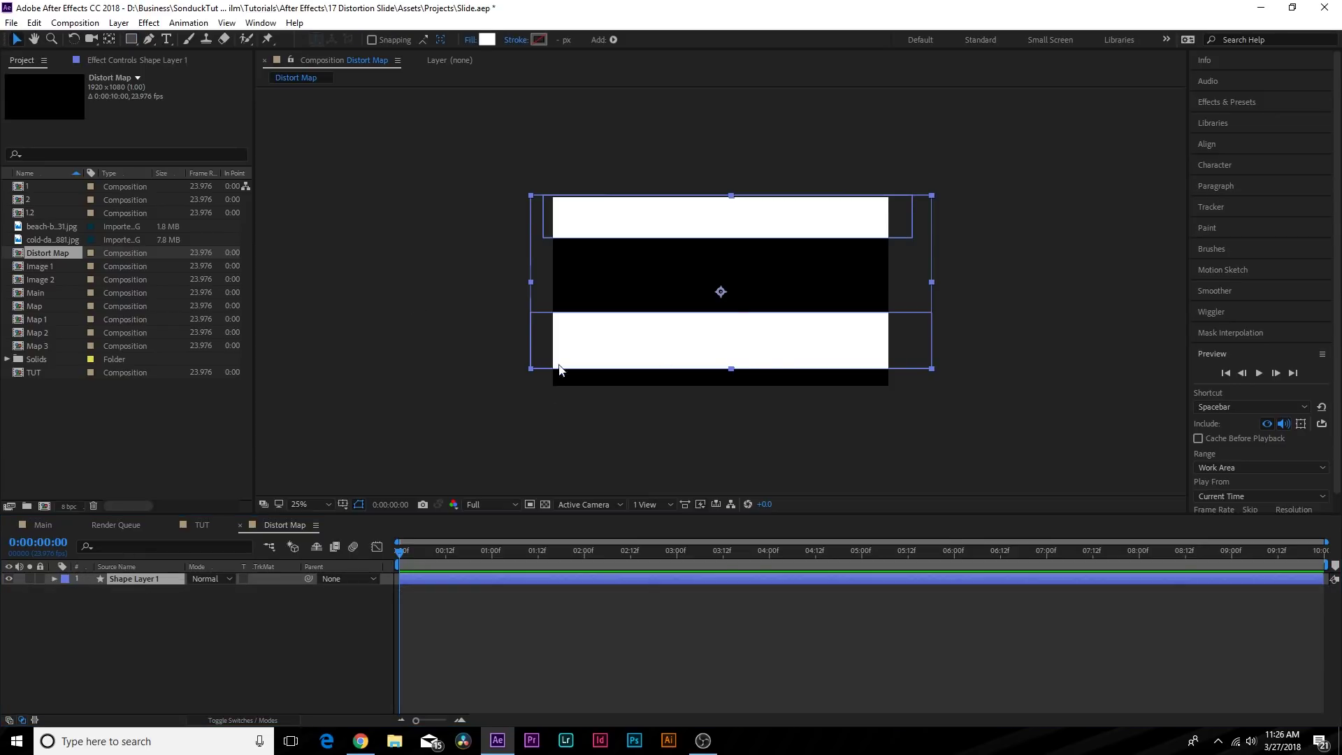
pyautogui.click(130, 577)
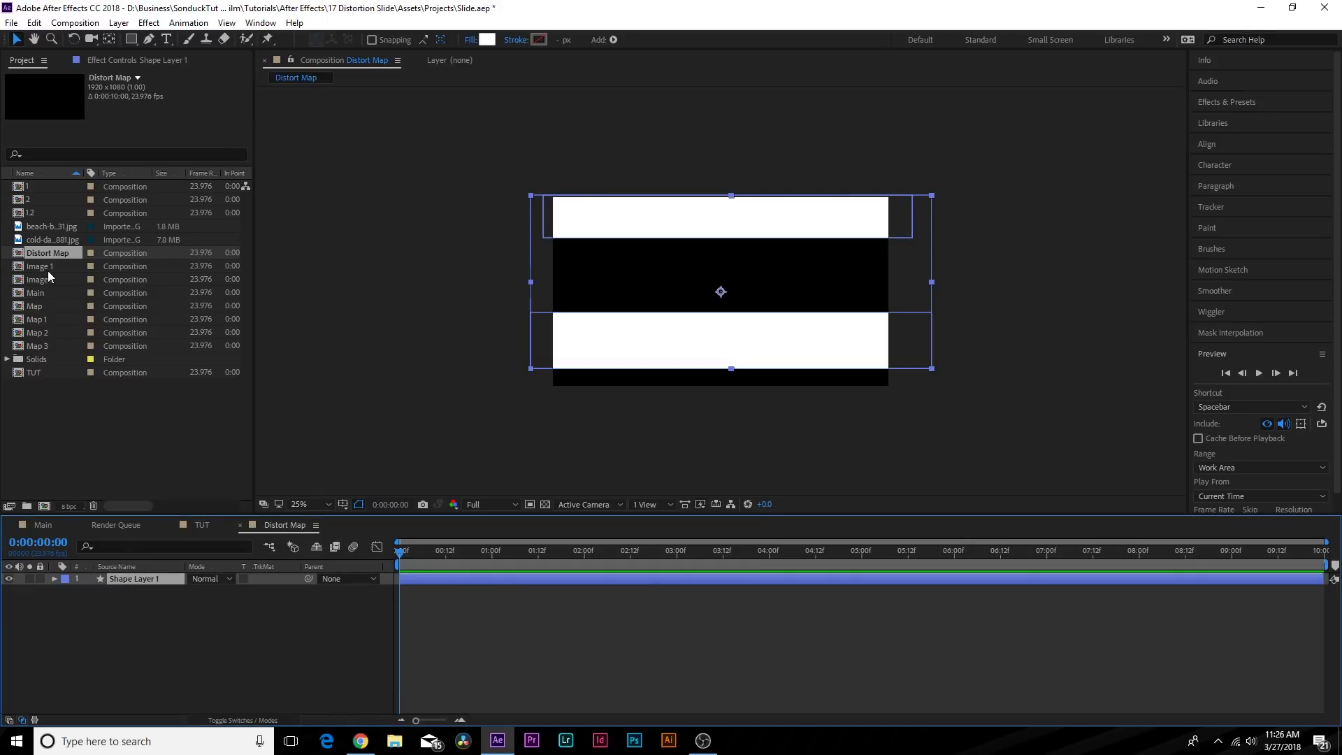
# Duplicate the Distort Map composition as Distort Map 2 and open it.
pyautogui.click(16, 256)
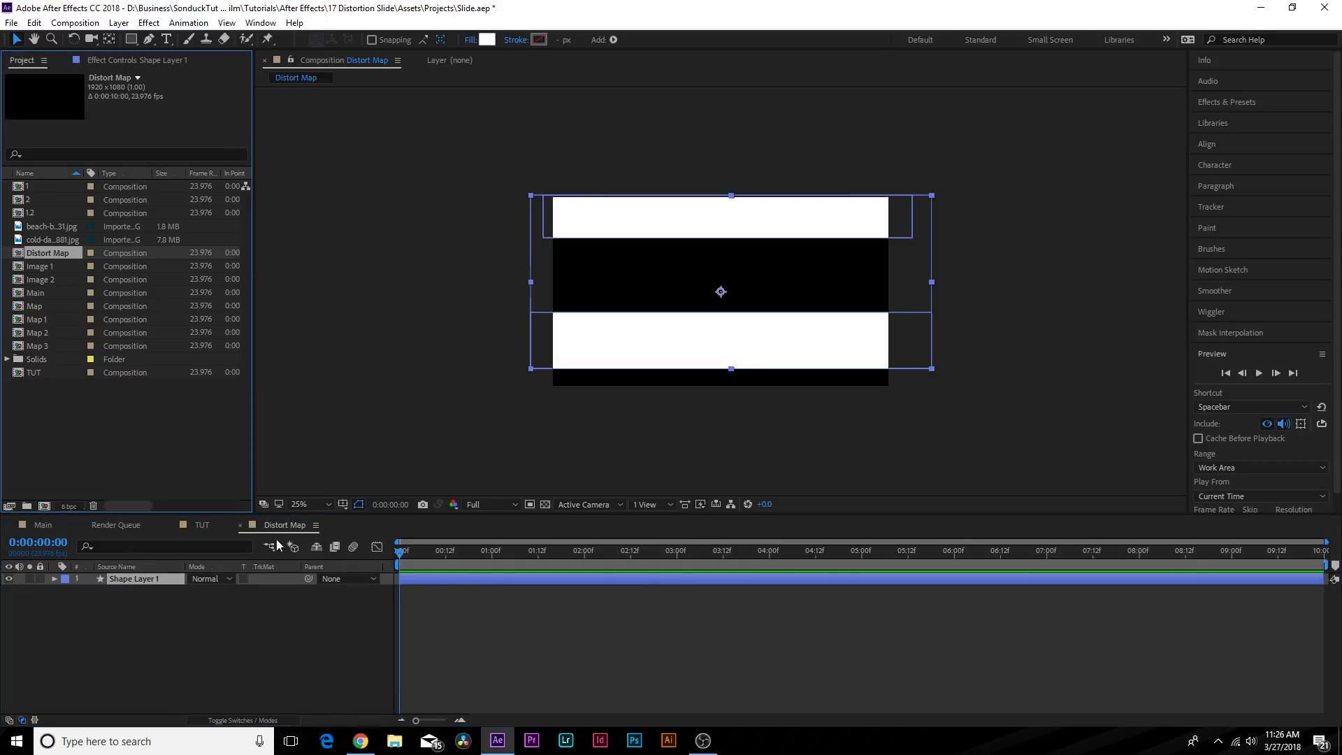
pyautogui.hotkey('ctrl', 'd')
pyautogui.doubleClick(19, 268)
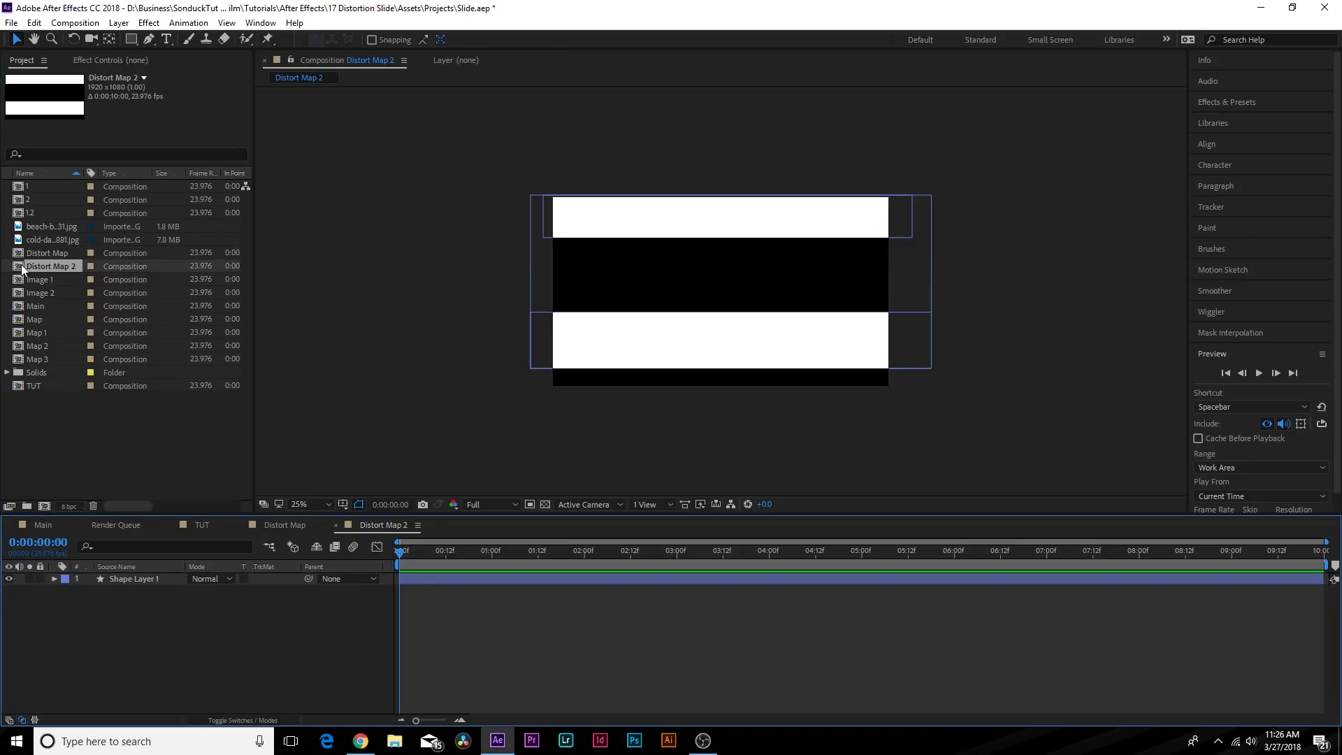
pyautogui.click(146, 579)
pyautogui.click(138, 623)
# Add a magenta solid below Shape Layer 1 with an Alpha Inverted track matte.
pyautogui.click(119, 22)
pyautogui.moveTo(280, 38)
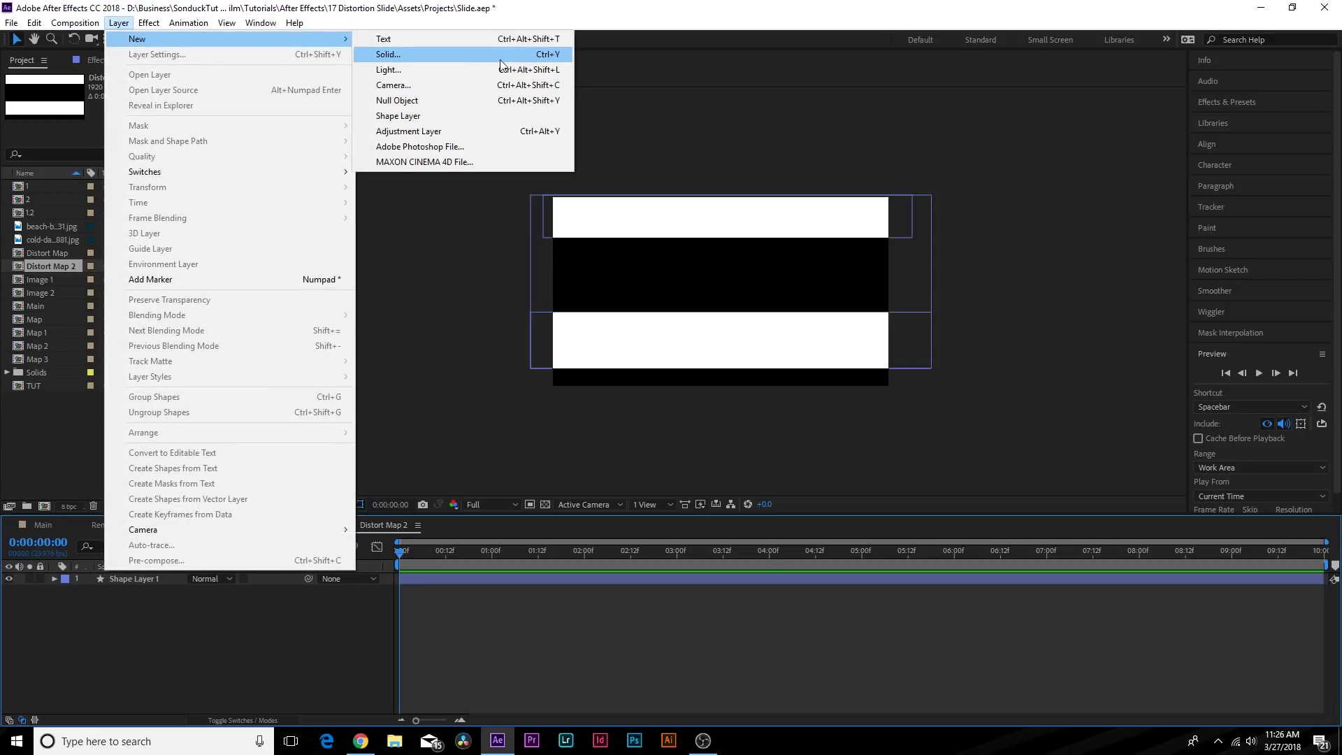
pyautogui.click(503, 54)
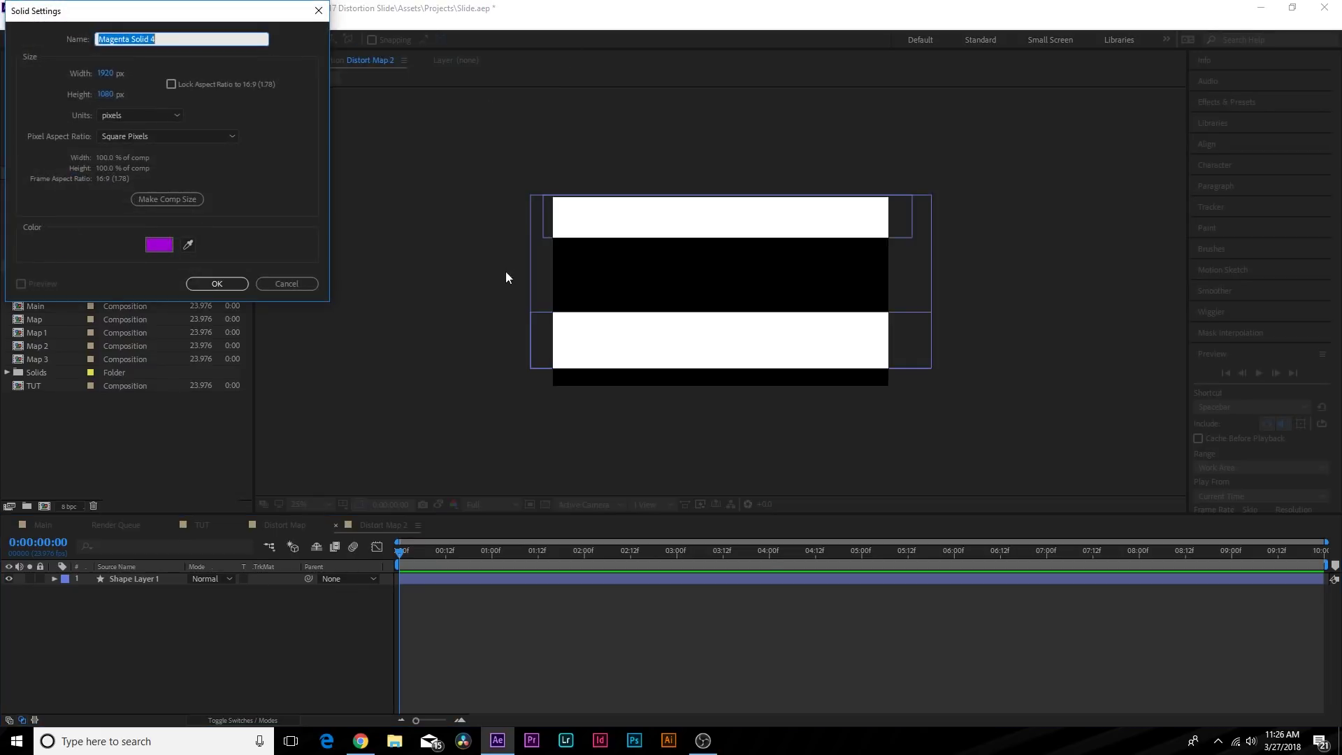
pyautogui.click(216, 282)
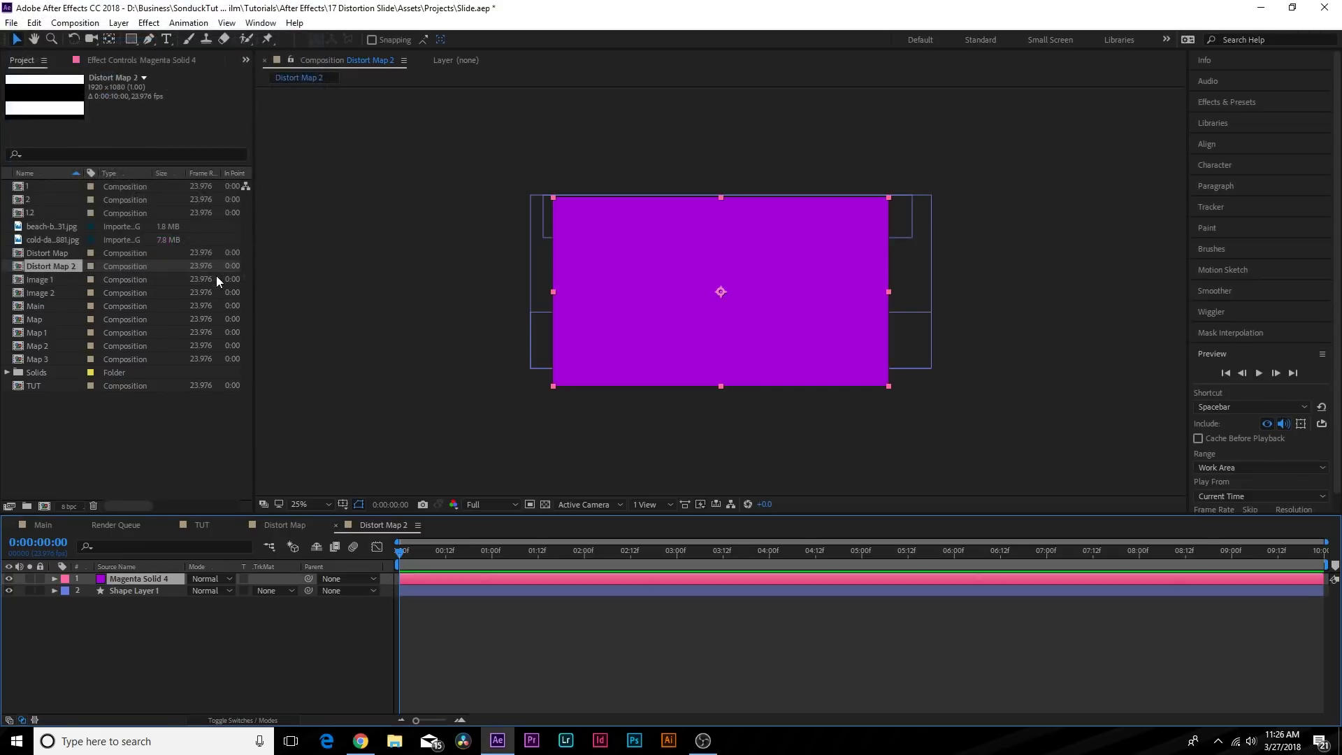
pyautogui.moveTo(139, 578); pyautogui.dragTo(139, 590)
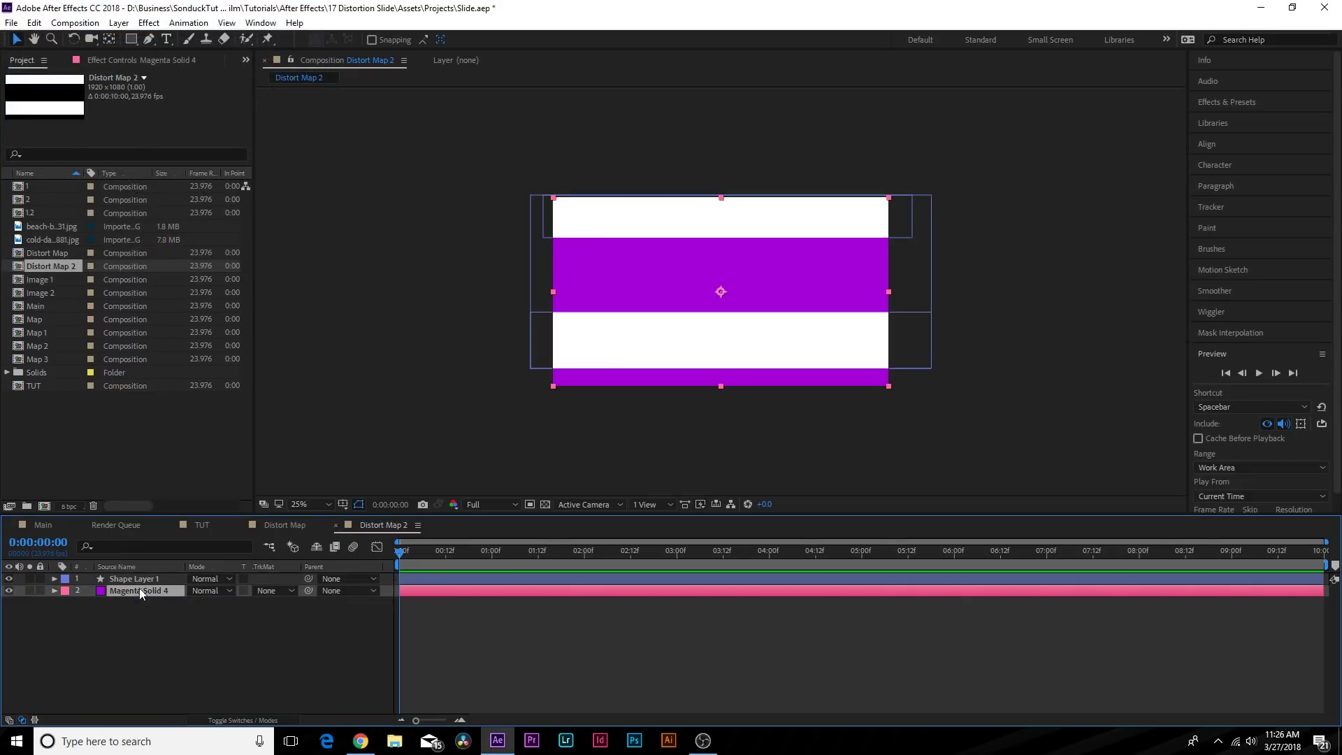
pyautogui.click(277, 593)
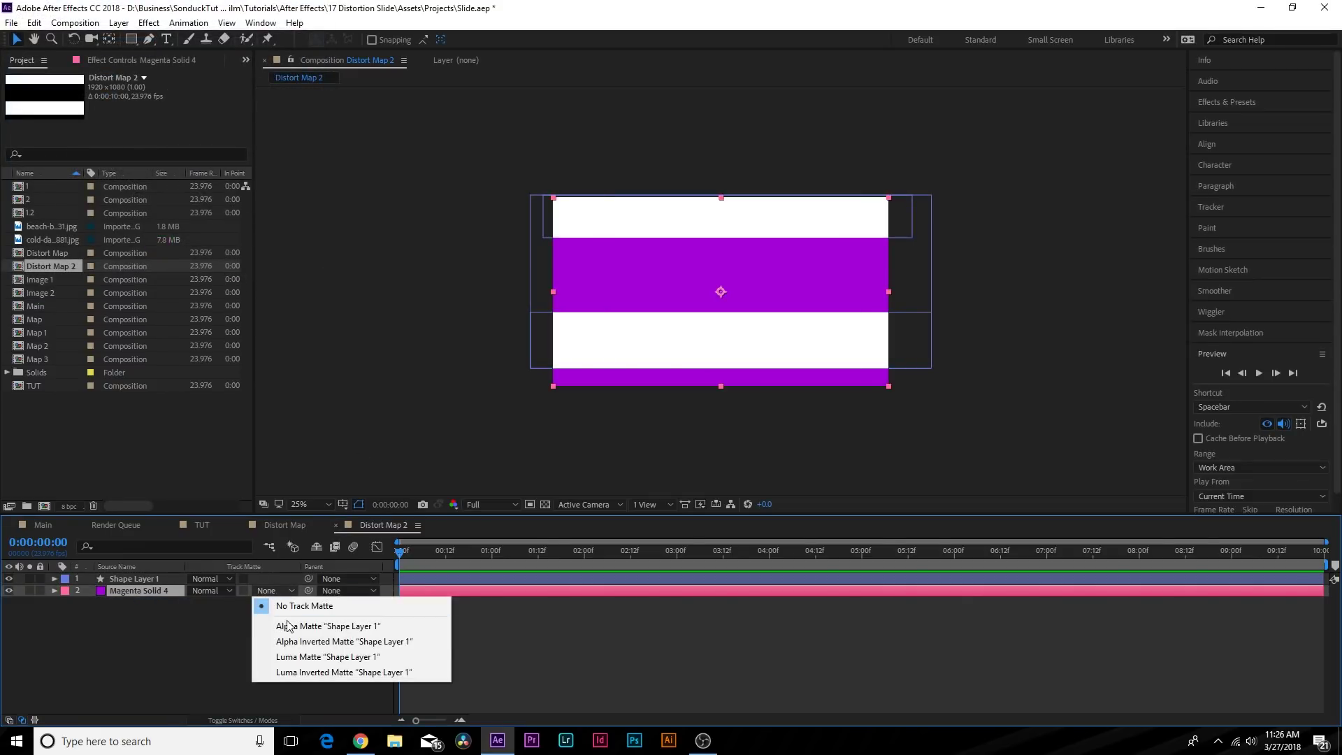
pyautogui.click(308, 638)
pyautogui.press('.')
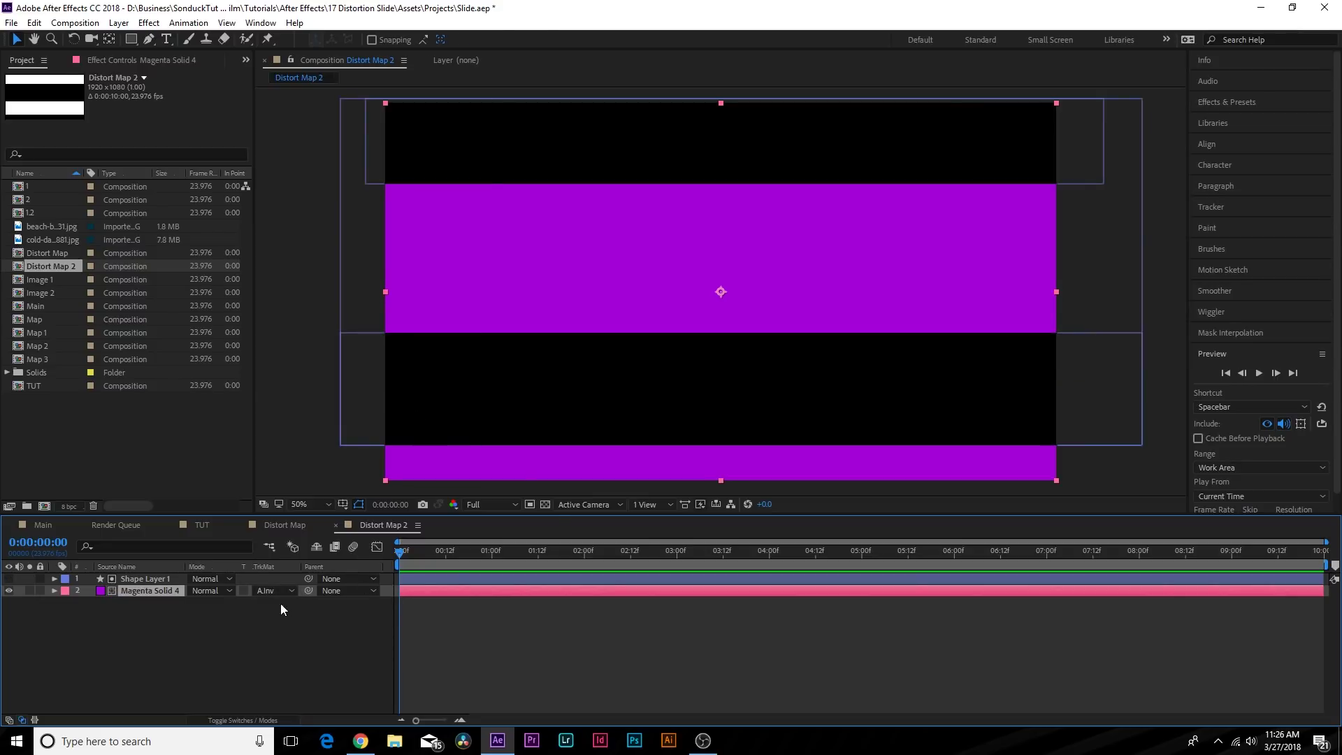
# Drag Distort Map and Distort Map 2 into the TUT timeline and hide both layers.
pyautogui.click(285, 525)
pyautogui.click(314, 505)
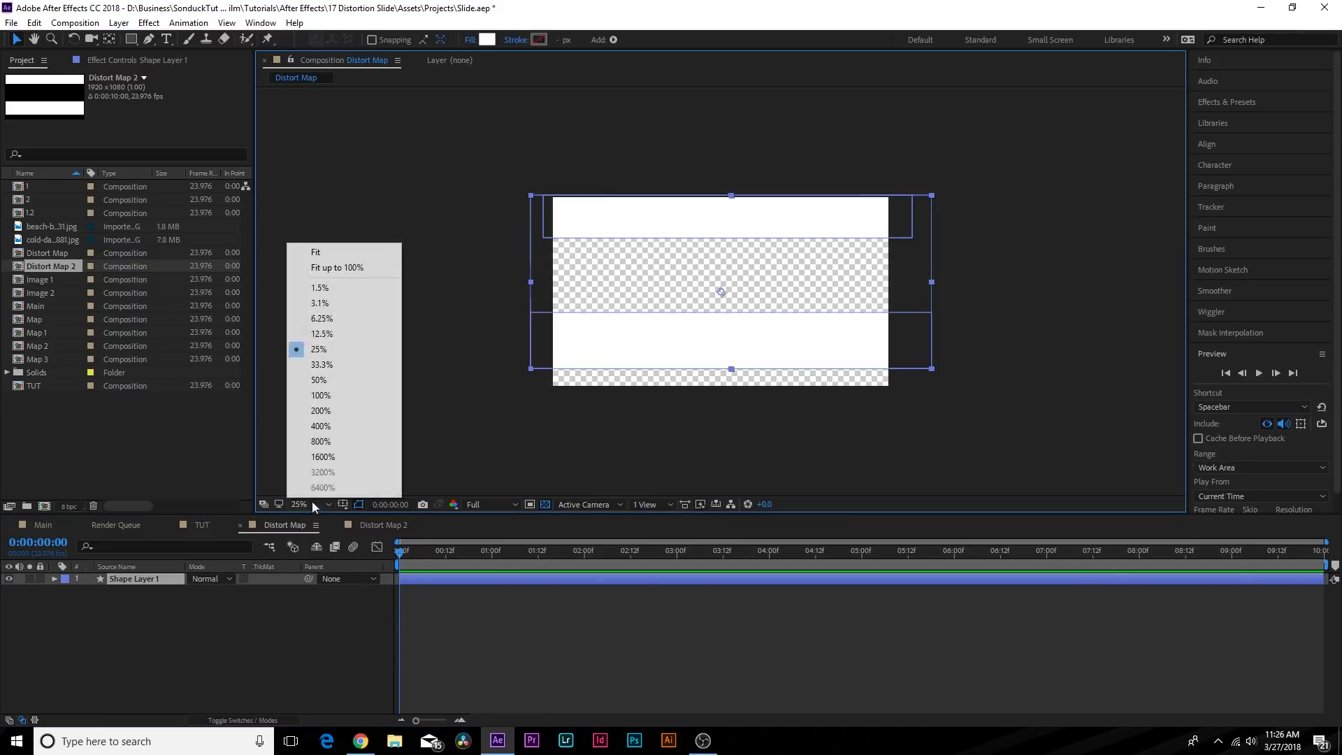
pyautogui.click(306, 267)
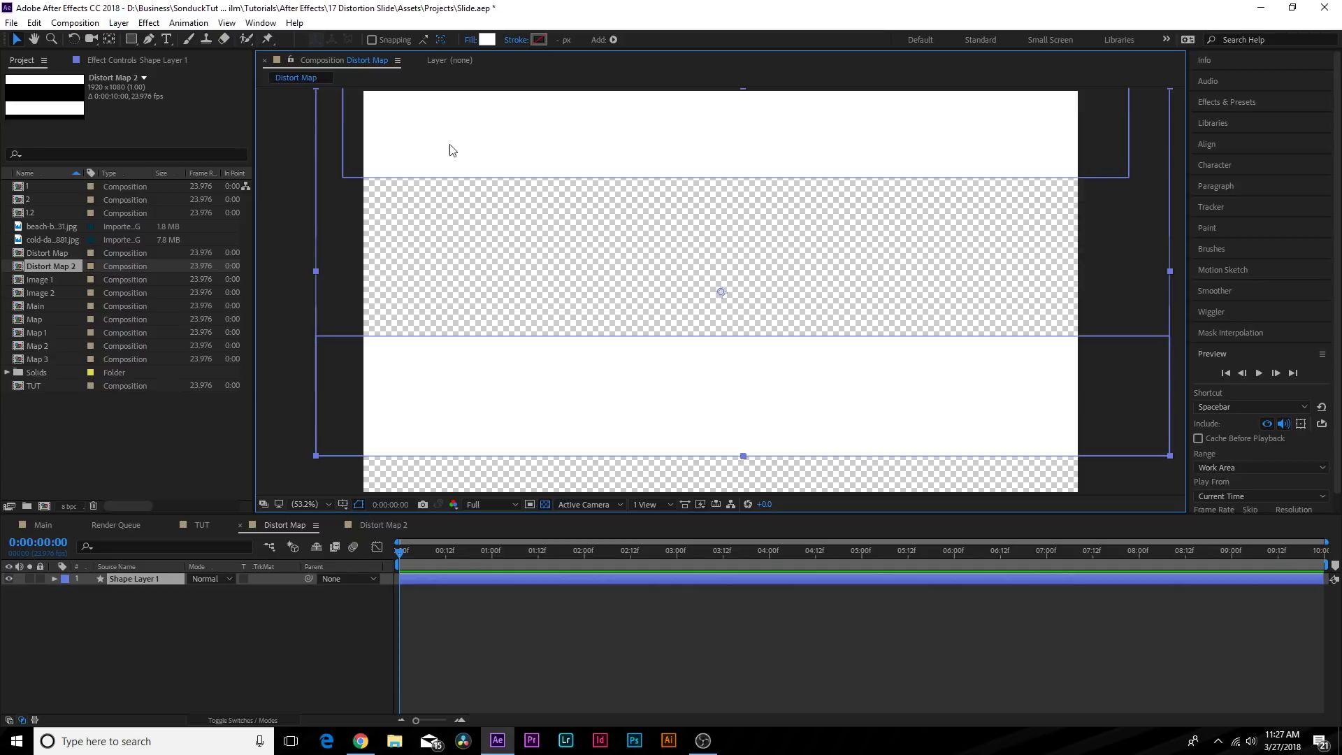
pyautogui.click(381, 525)
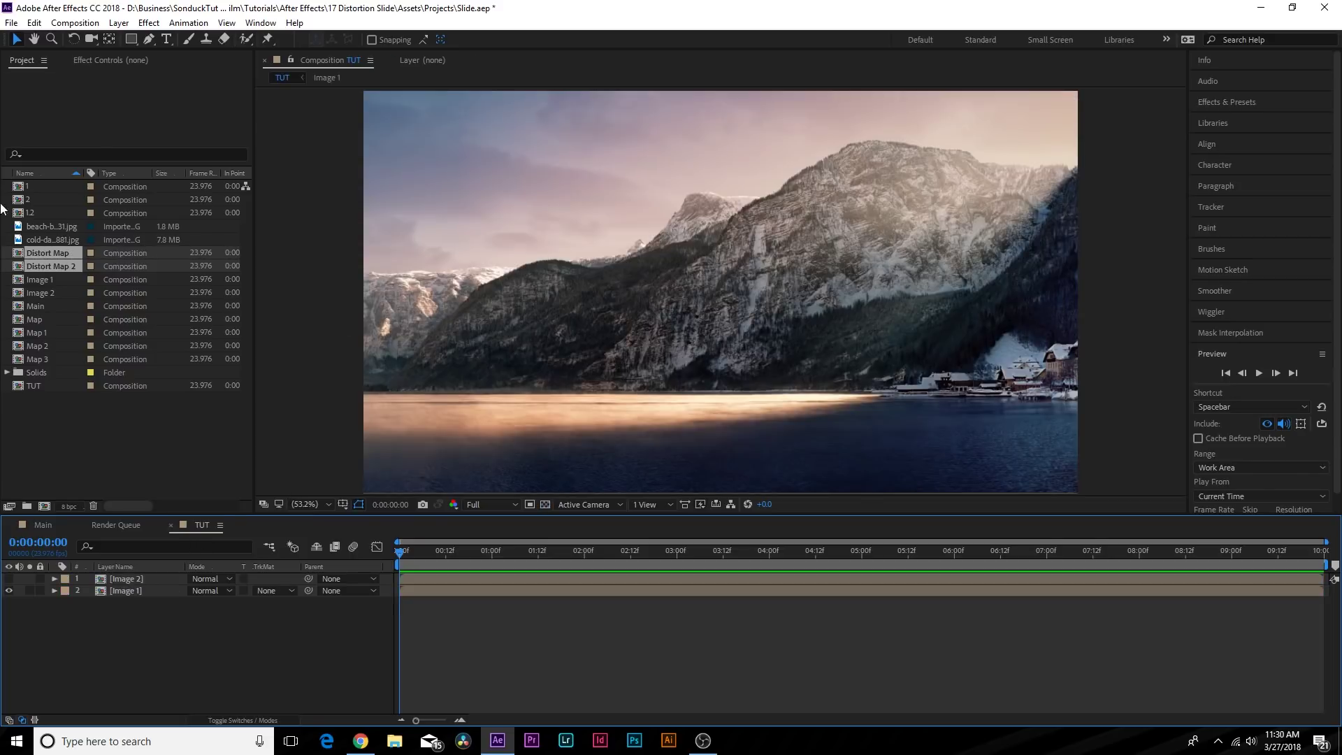
pyautogui.moveTo(48, 274); pyautogui.dragTo(124, 577)
pyautogui.moveTo(9, 580); pyautogui.dragTo(10, 591)
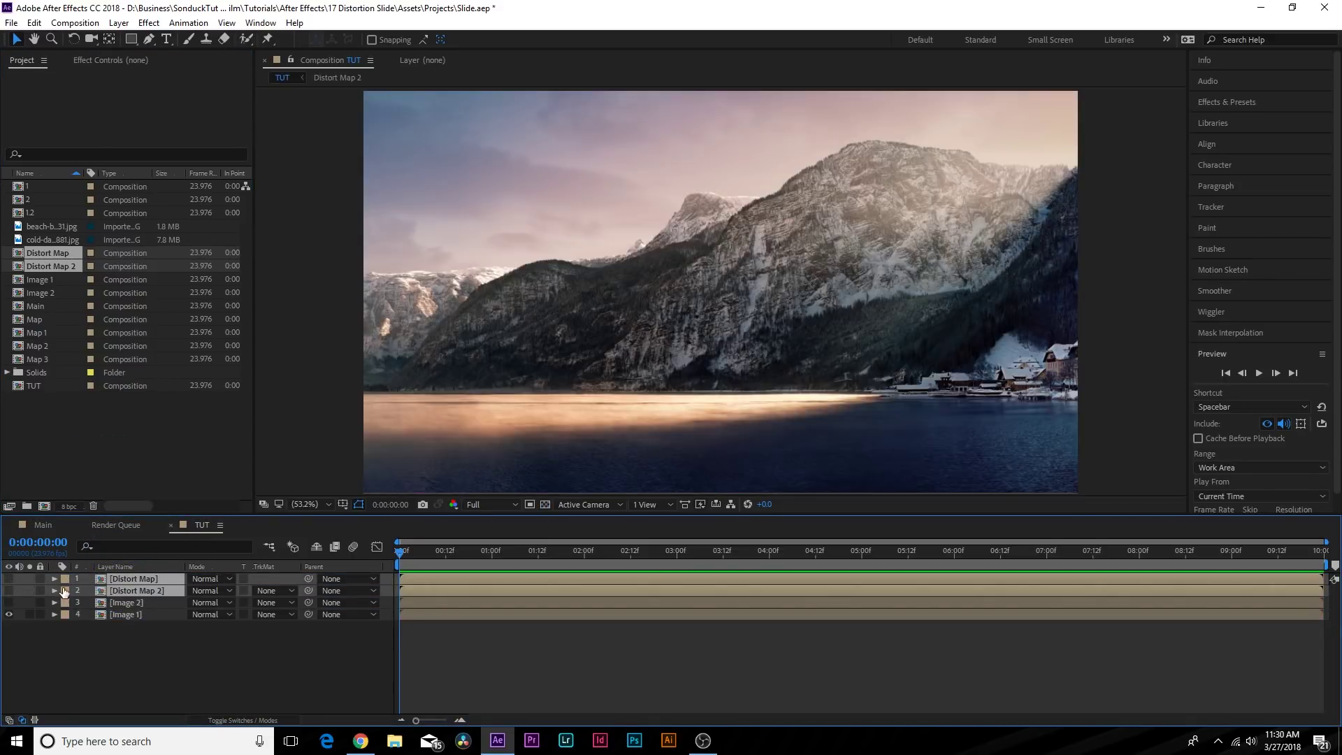
pyautogui.click(118, 614)
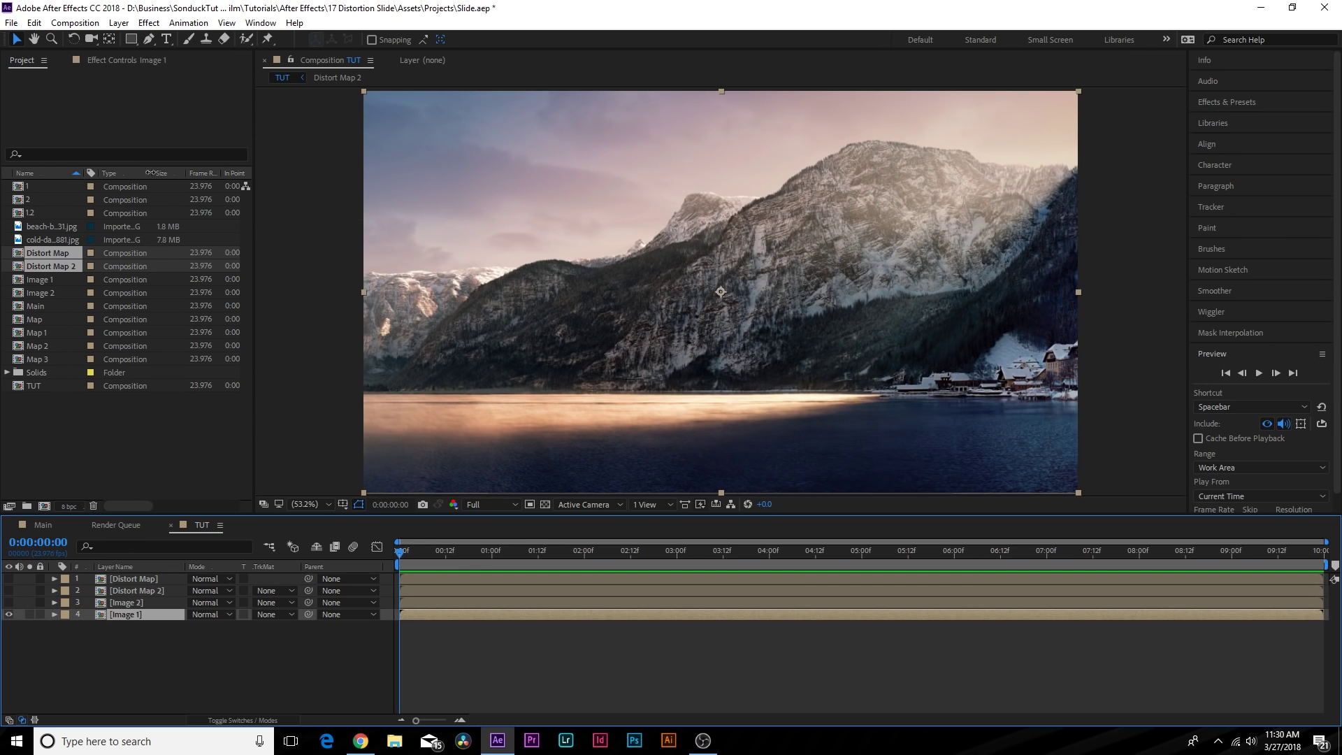
# Apply Displacement Map to Image 1 using Distort Map, with Max Vertical Displacement 0.
pyautogui.click(149, 22)
pyautogui.moveTo(199, 183)
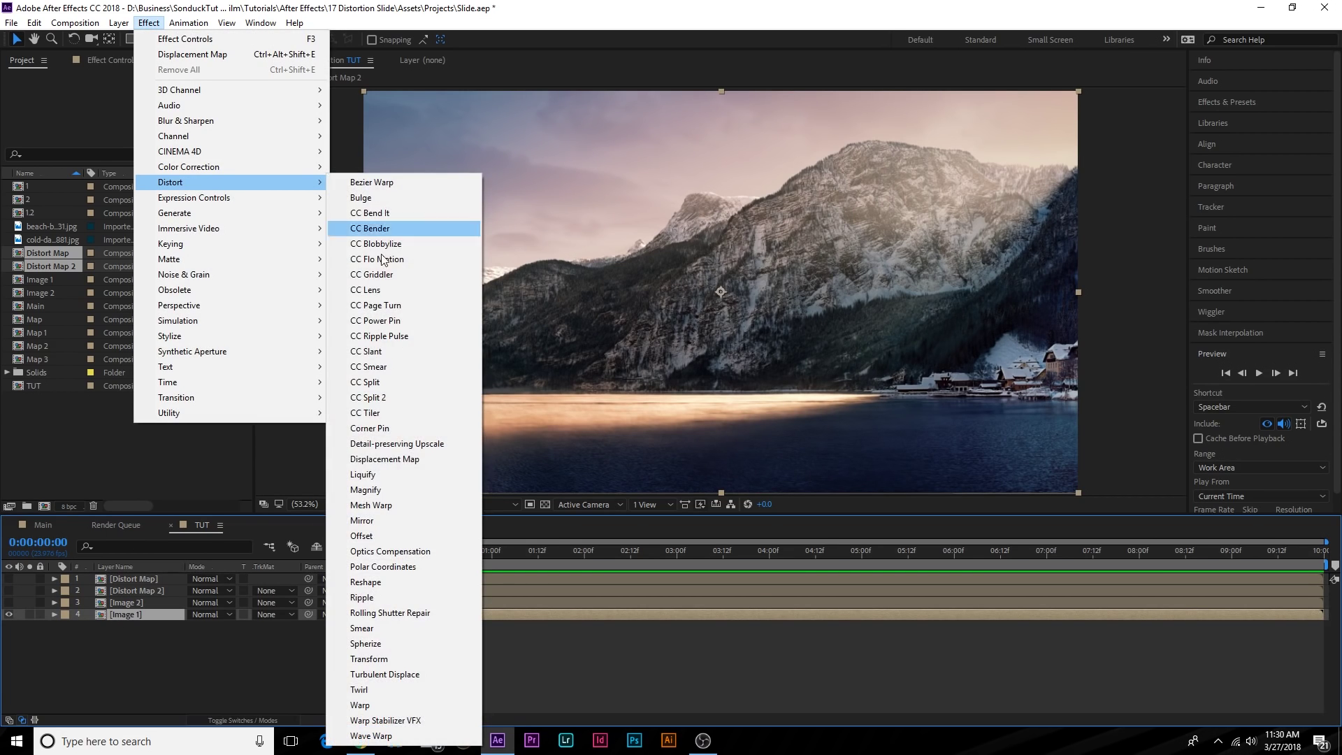
pyautogui.click(400, 460)
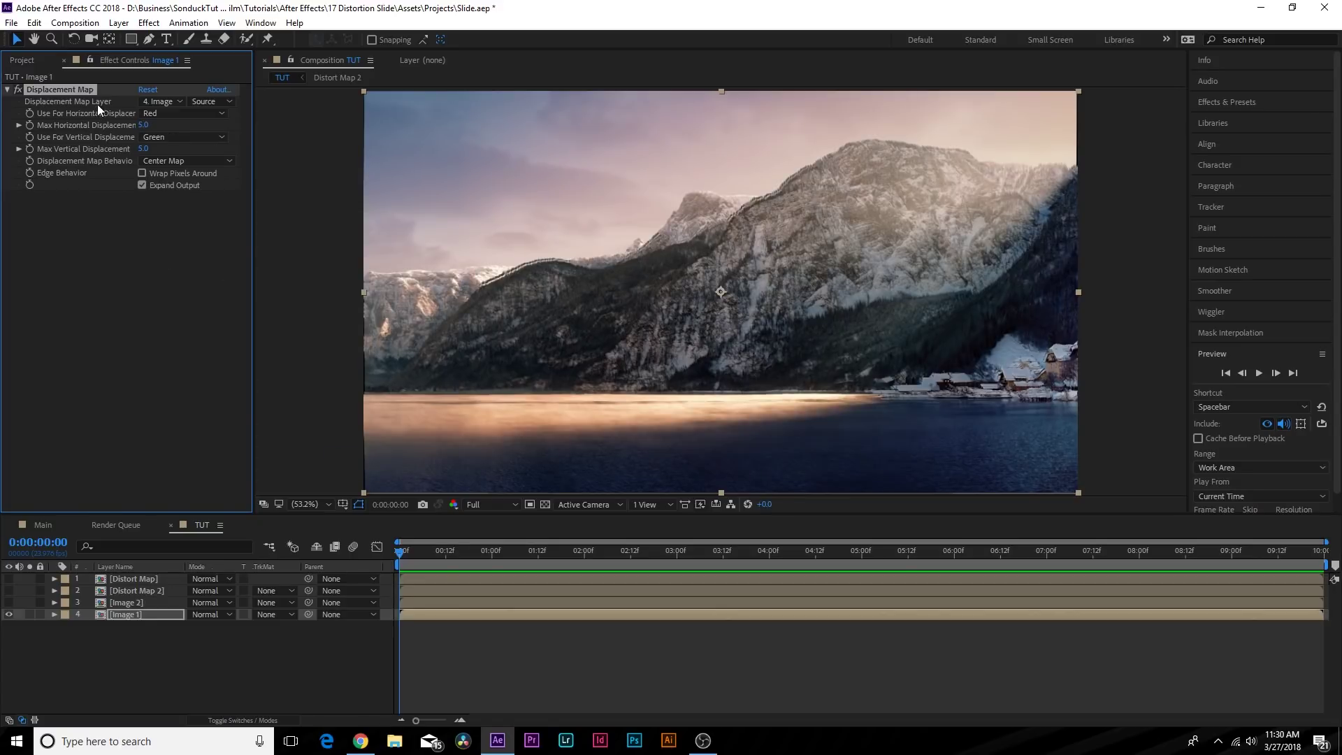
pyautogui.click(174, 101)
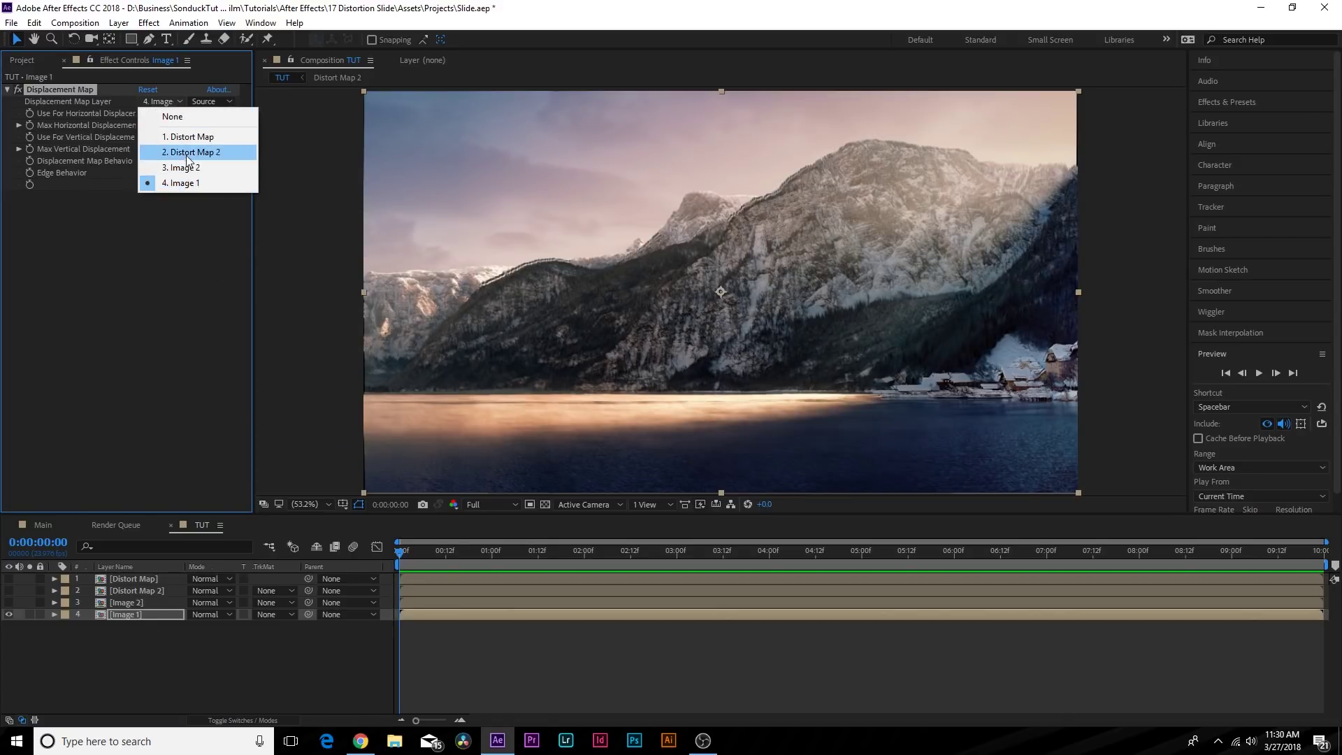
pyautogui.click(191, 136)
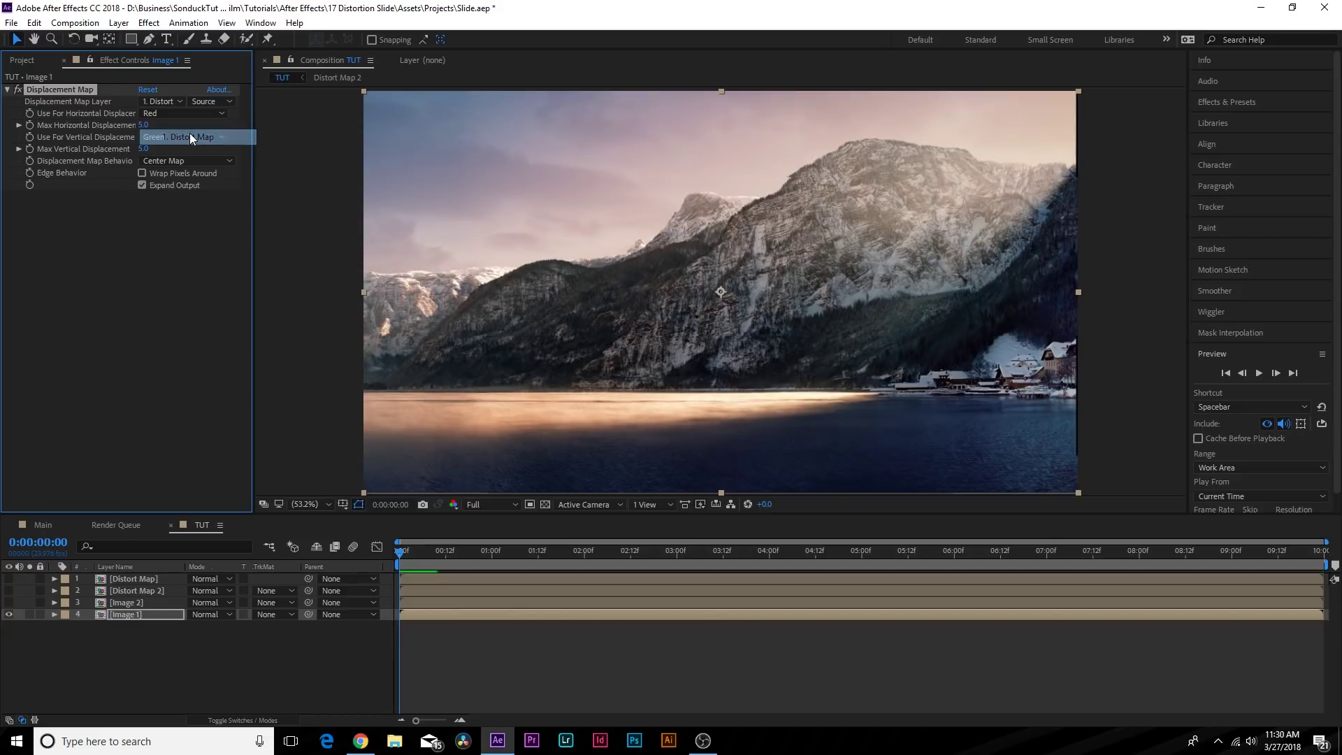
pyautogui.click(148, 149)
pyautogui.write('0')
pyautogui.press('Return')
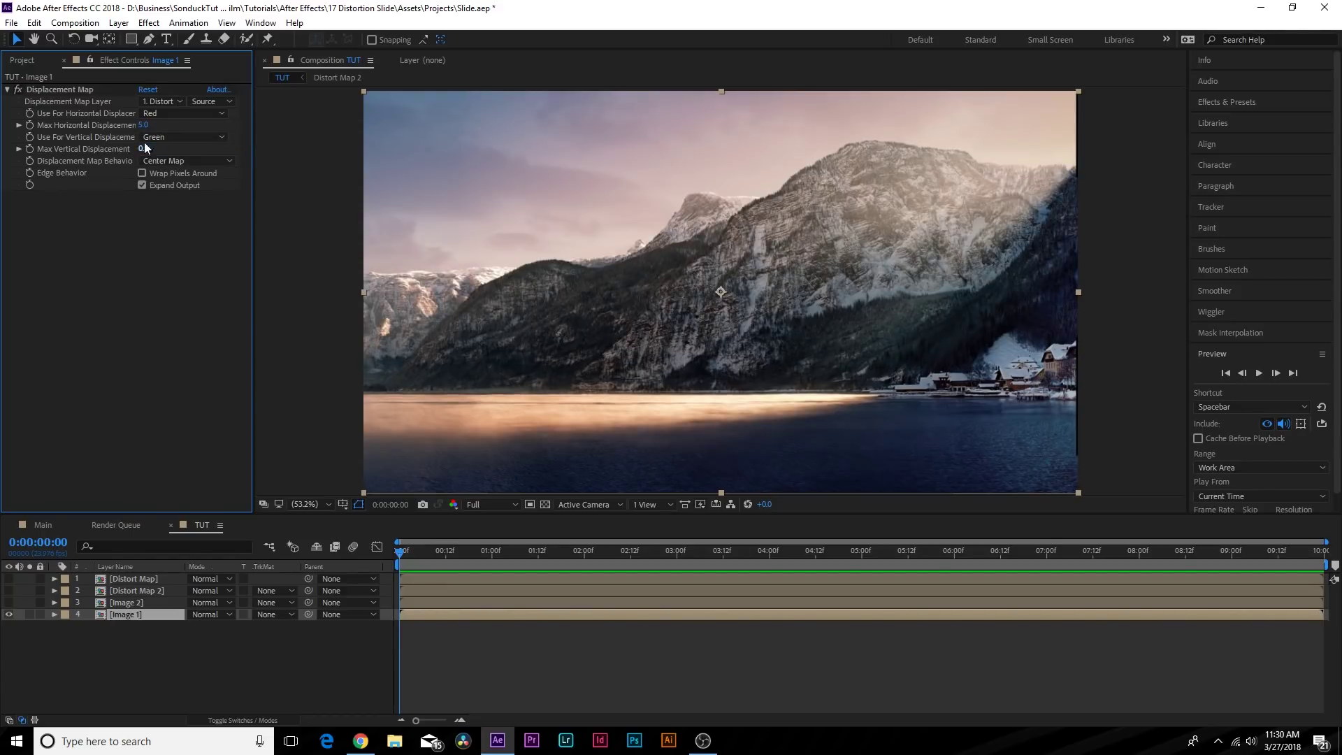
# Set Max Horizontal Displacement to 218, check the transparency grid, and enable Wrap Pixels Around.
pyautogui.moveTo(144, 125); pyautogui.dragTo(410, 158)
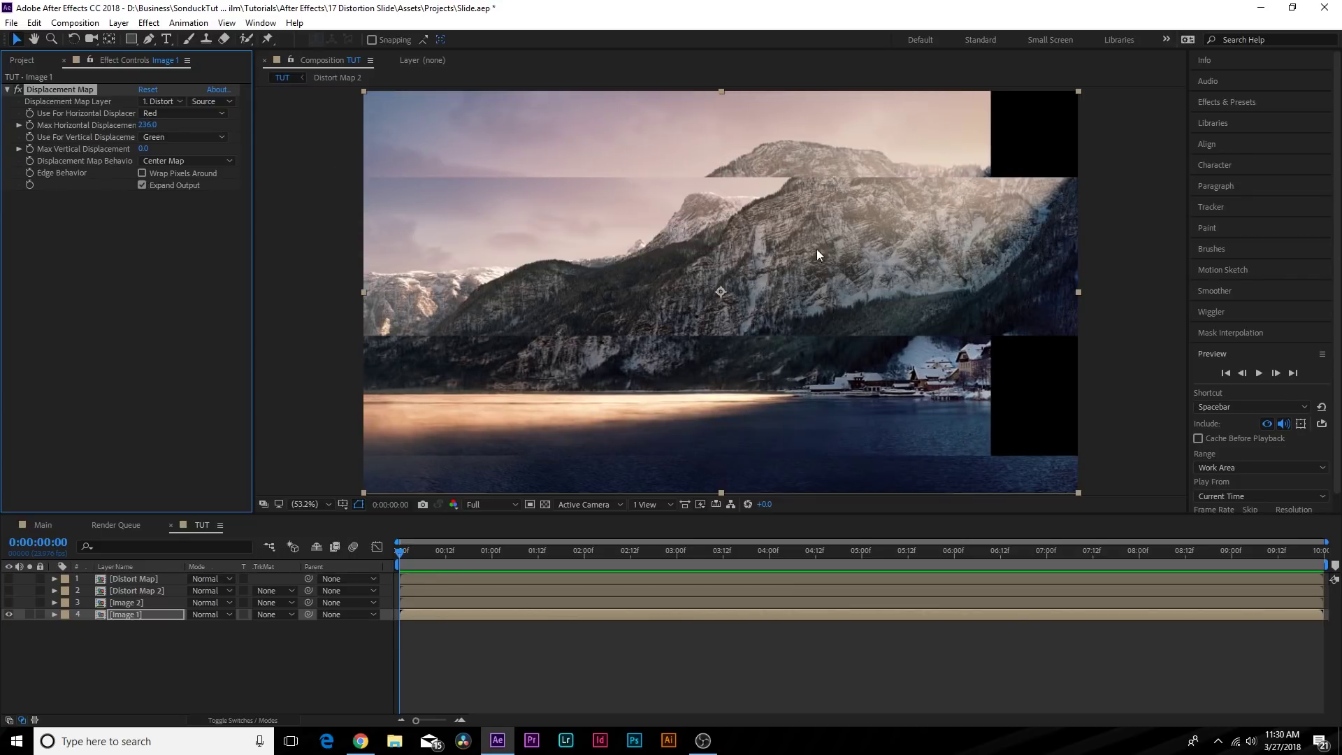
pyautogui.moveTo(162, 98)
pyautogui.mouseDown()
pyautogui.moveTo(203, 98)
pyautogui.moveTo(133, 99)
pyautogui.moveTo(154, 99)
pyautogui.mouseUp()
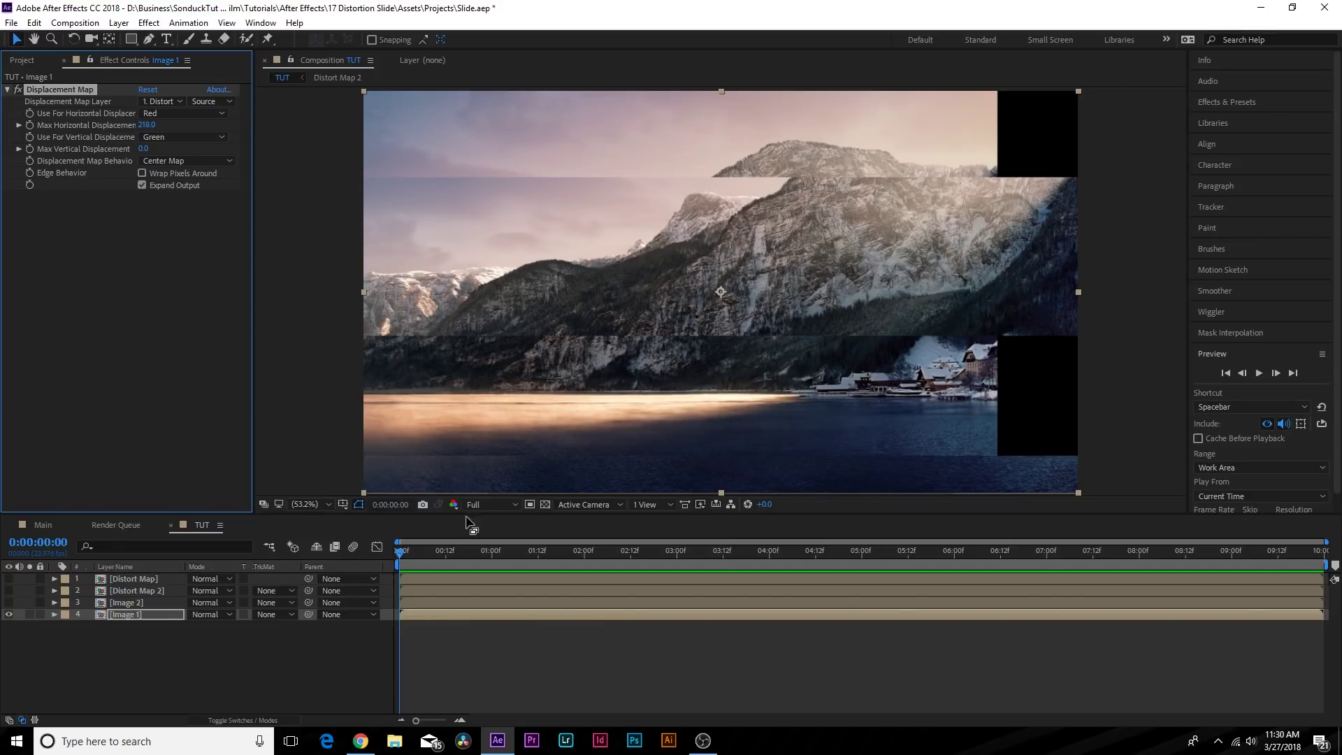
pyautogui.click(545, 504)
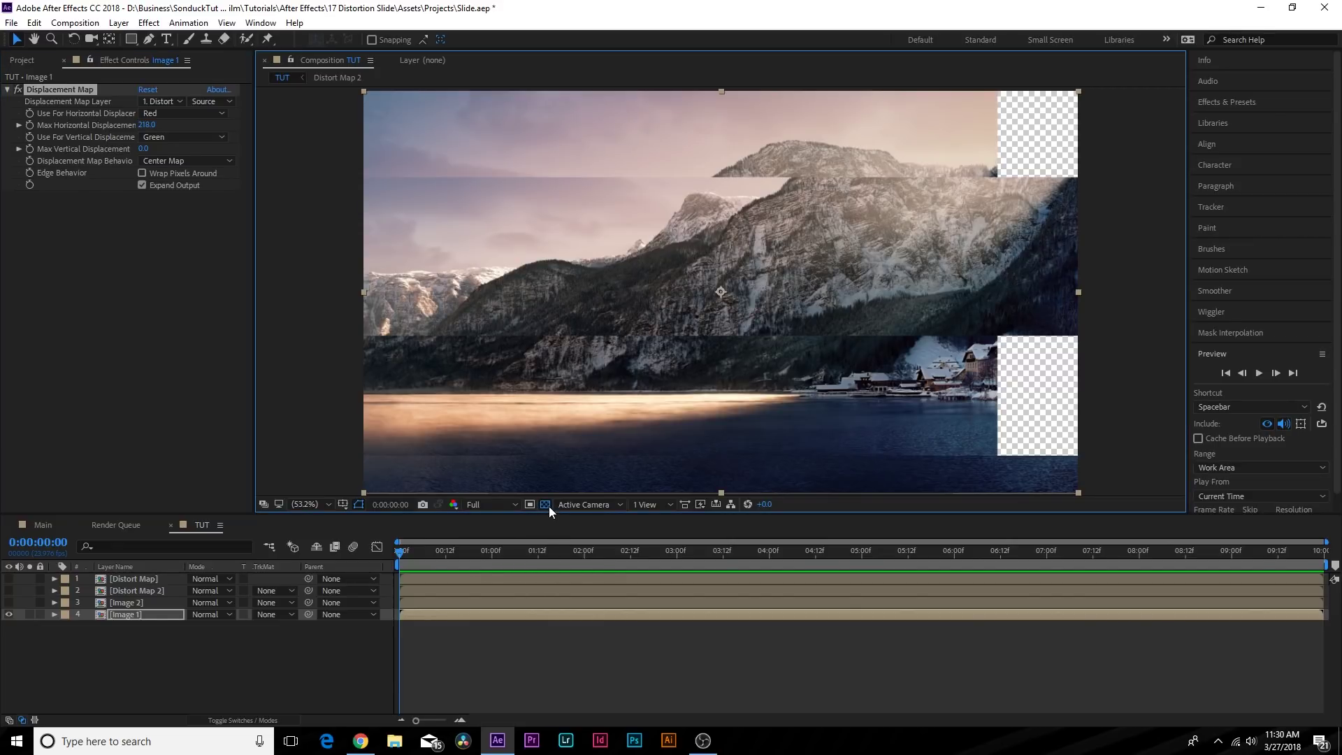
pyautogui.click(545, 504)
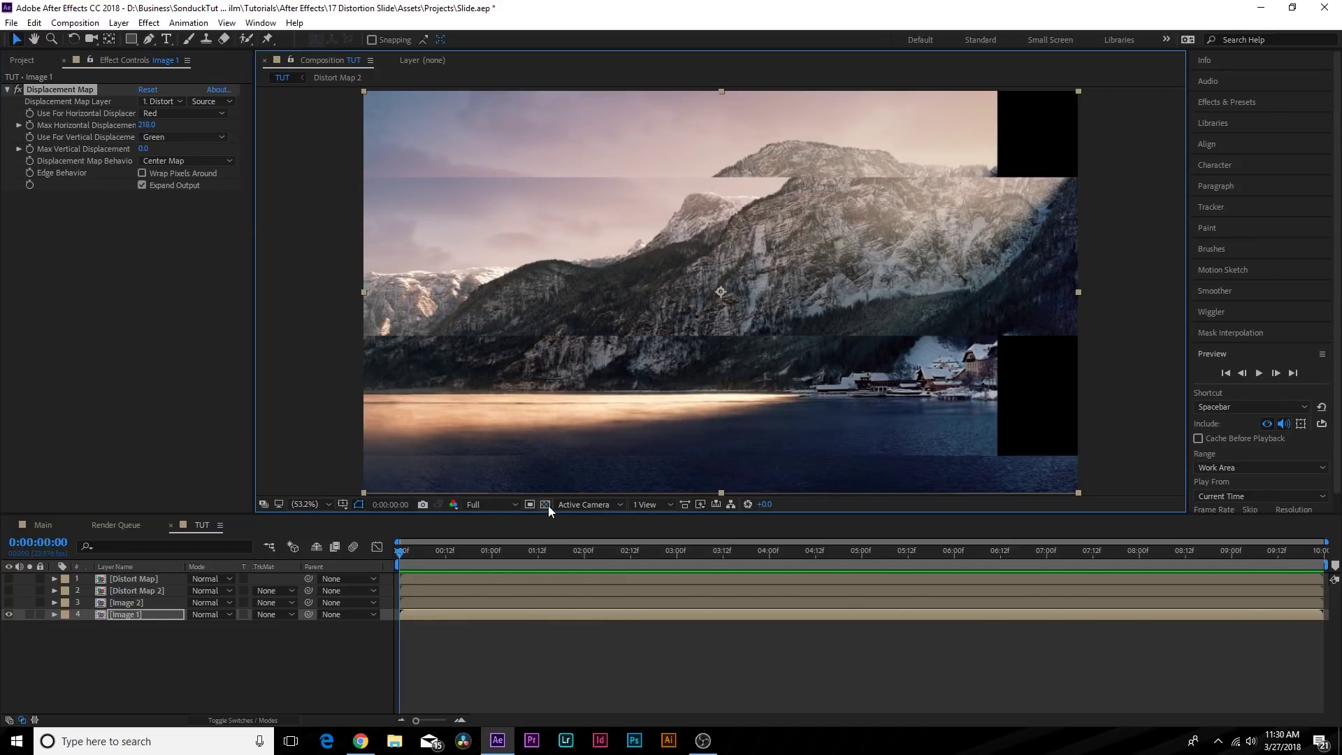
pyautogui.click(166, 174)
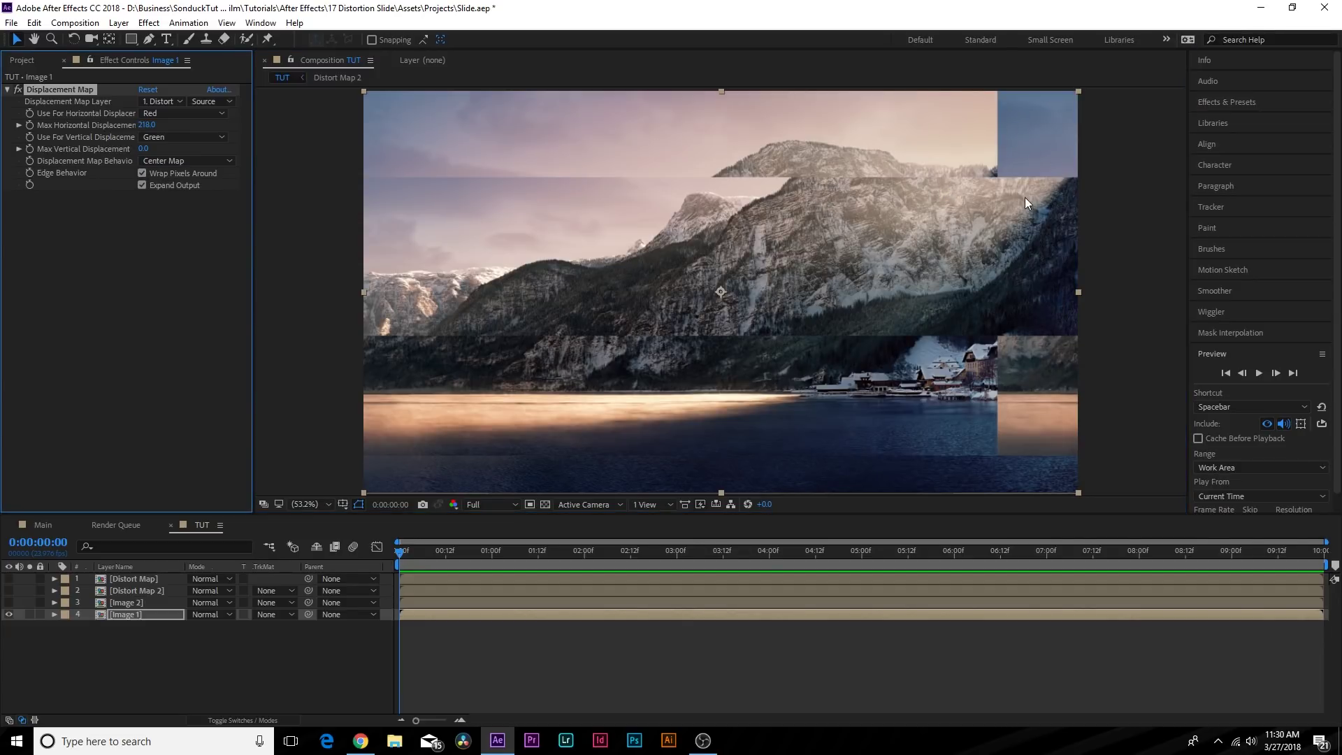
# Turn off Wrap Pixels Around, duplicate Image 1, and delete Displacement Map from the lower copy.
pyautogui.click(205, 174)
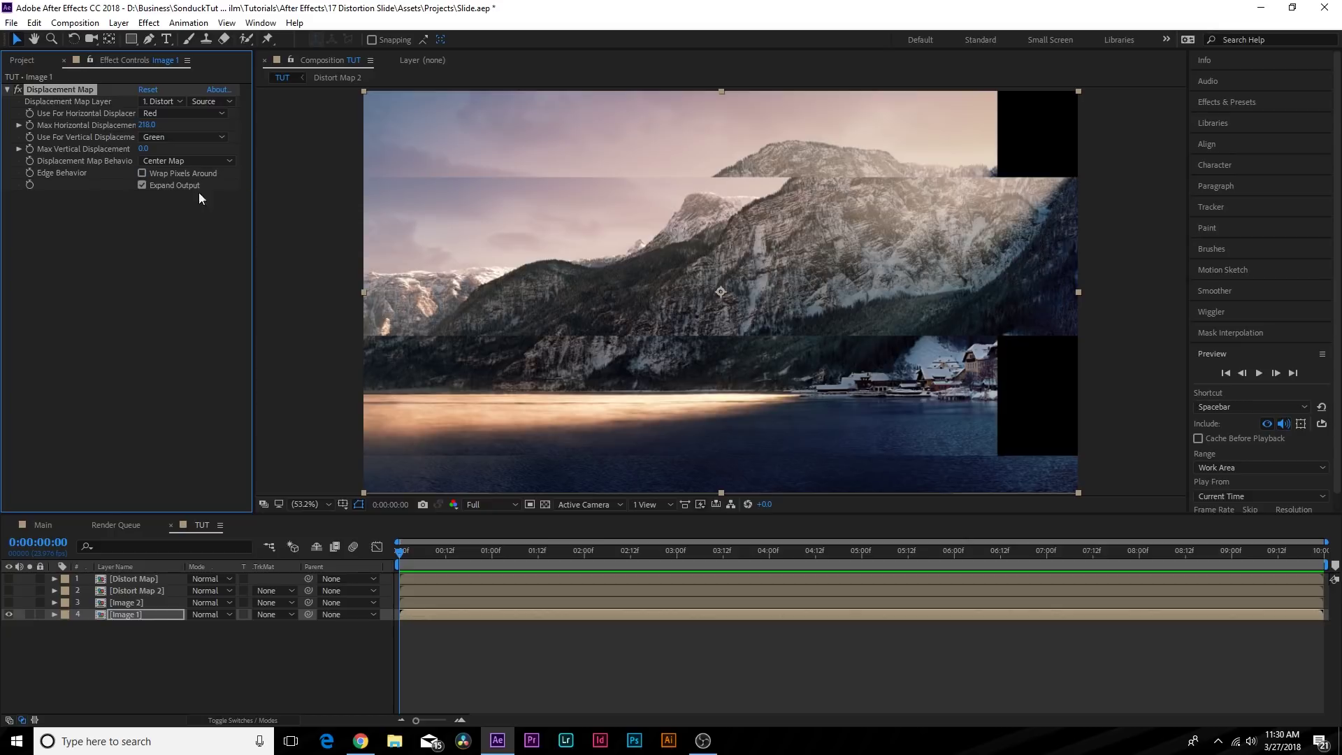
pyautogui.click(123, 616)
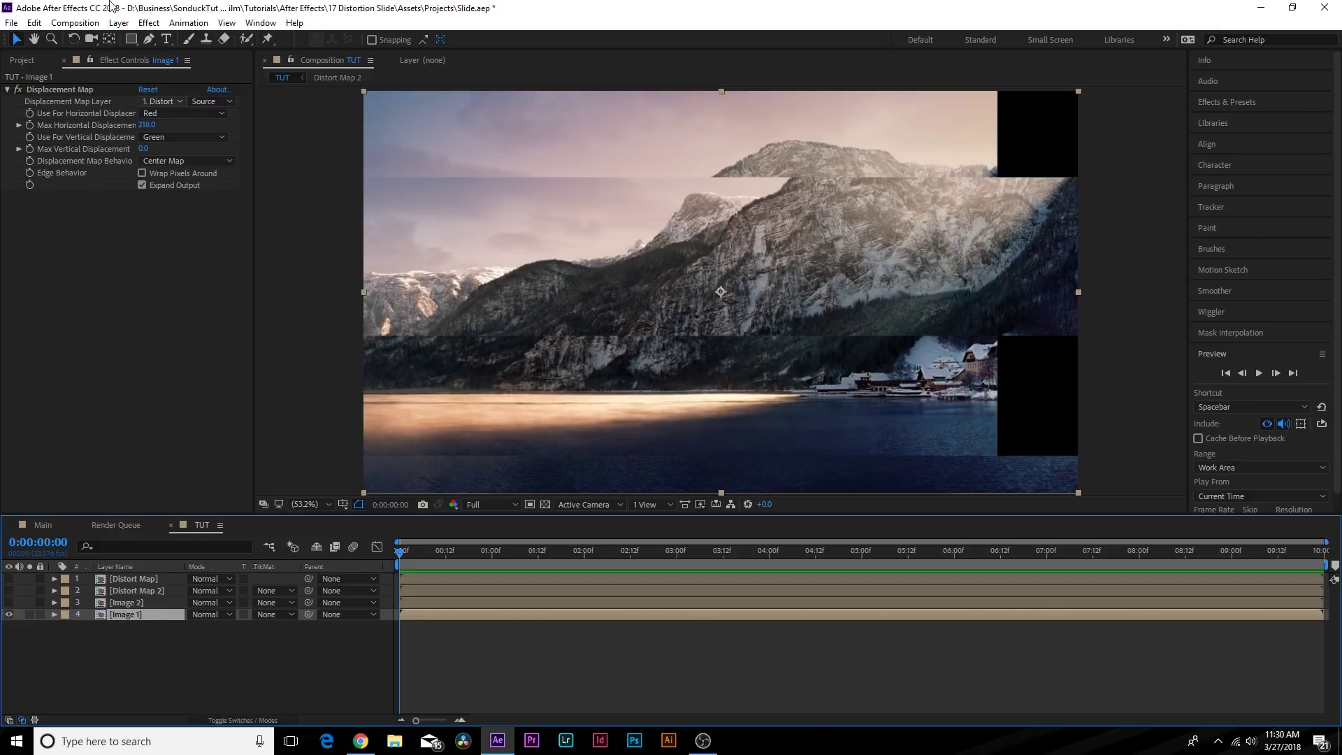
pyautogui.click(34, 23)
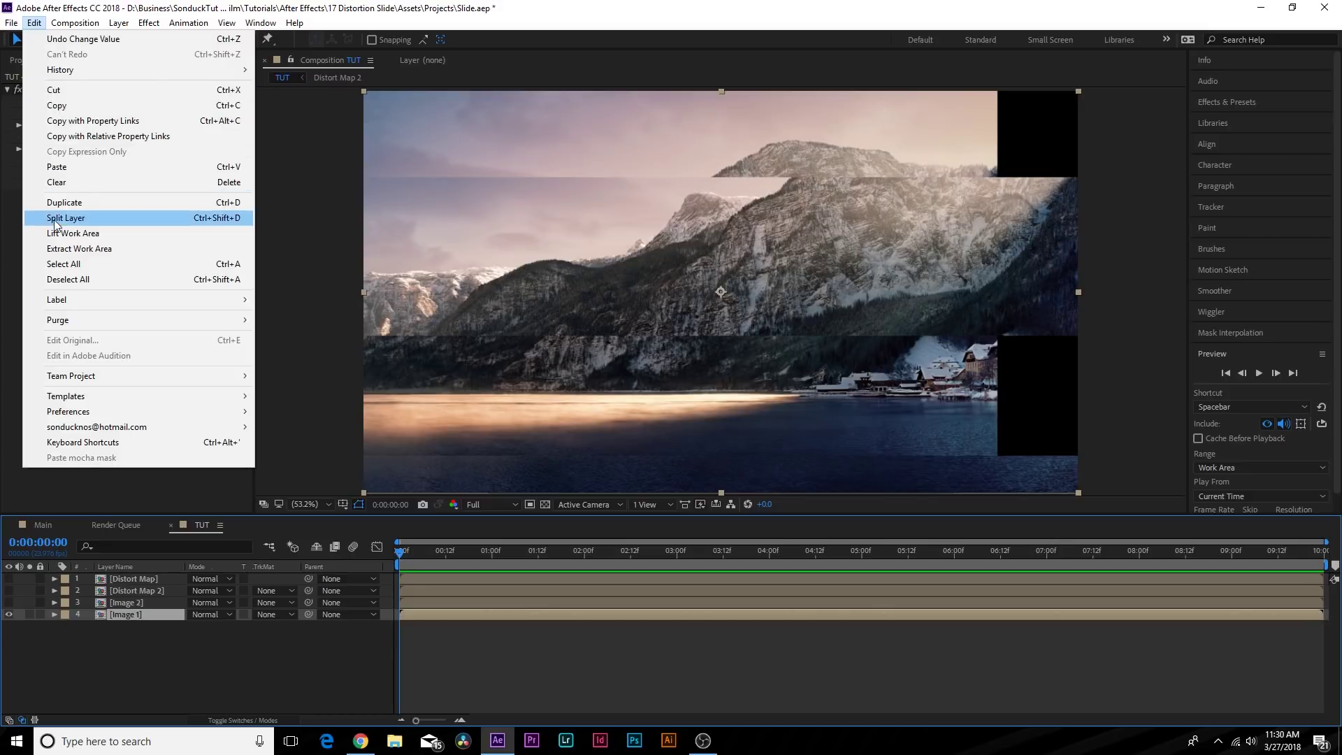
pyautogui.click(57, 204)
pyautogui.click(124, 626)
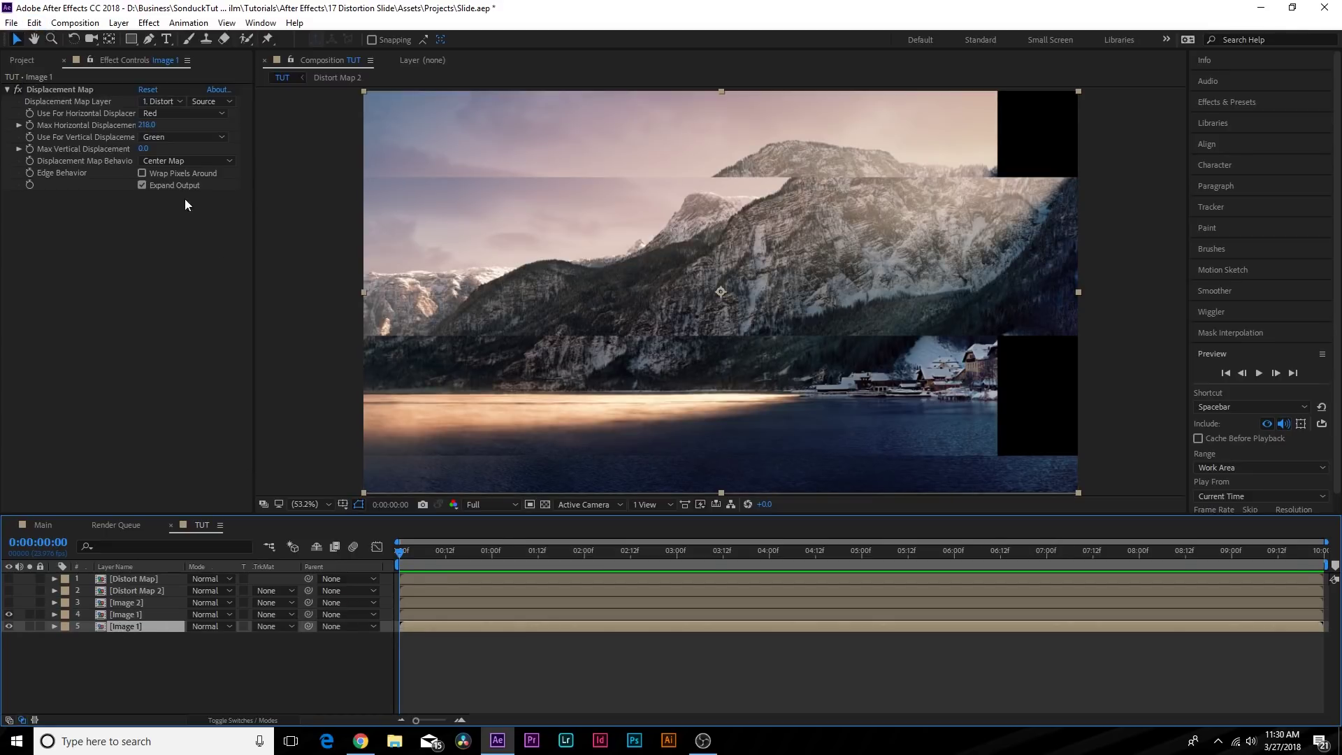
pyautogui.click(77, 90)
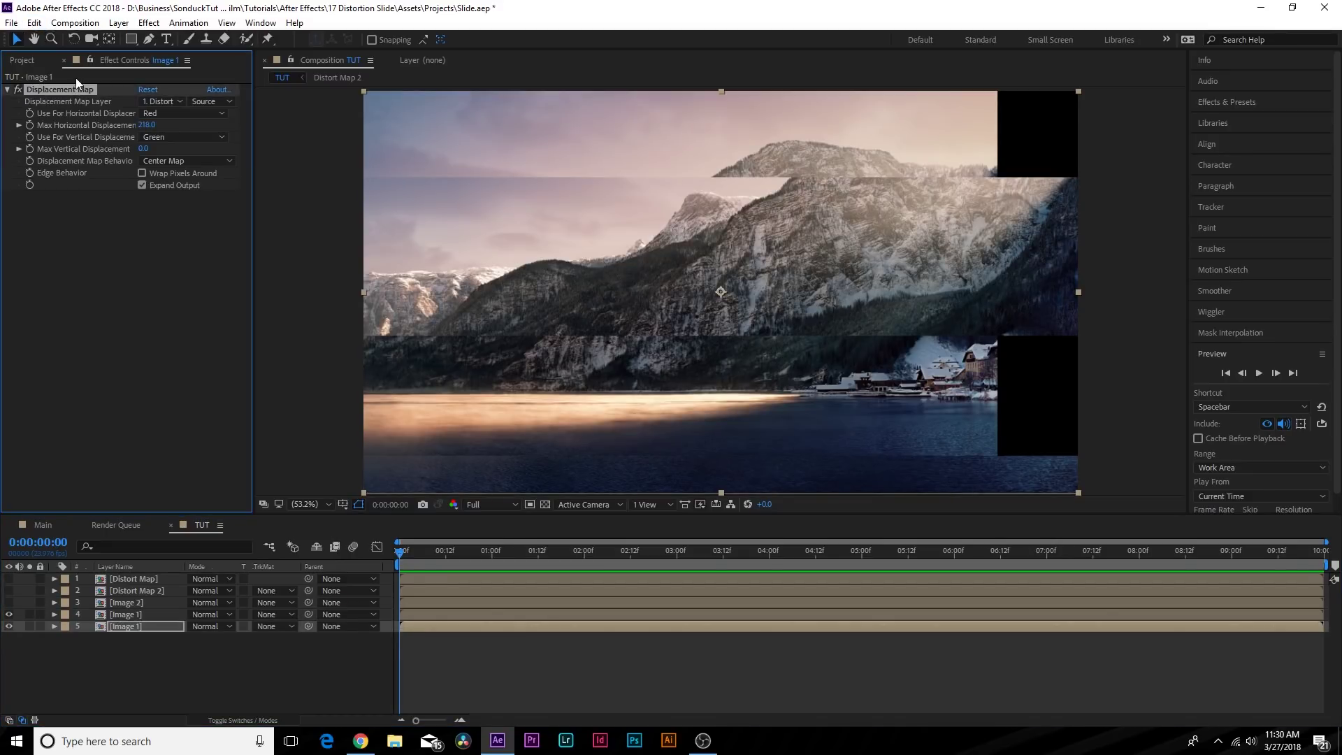
pyautogui.press('Delete')
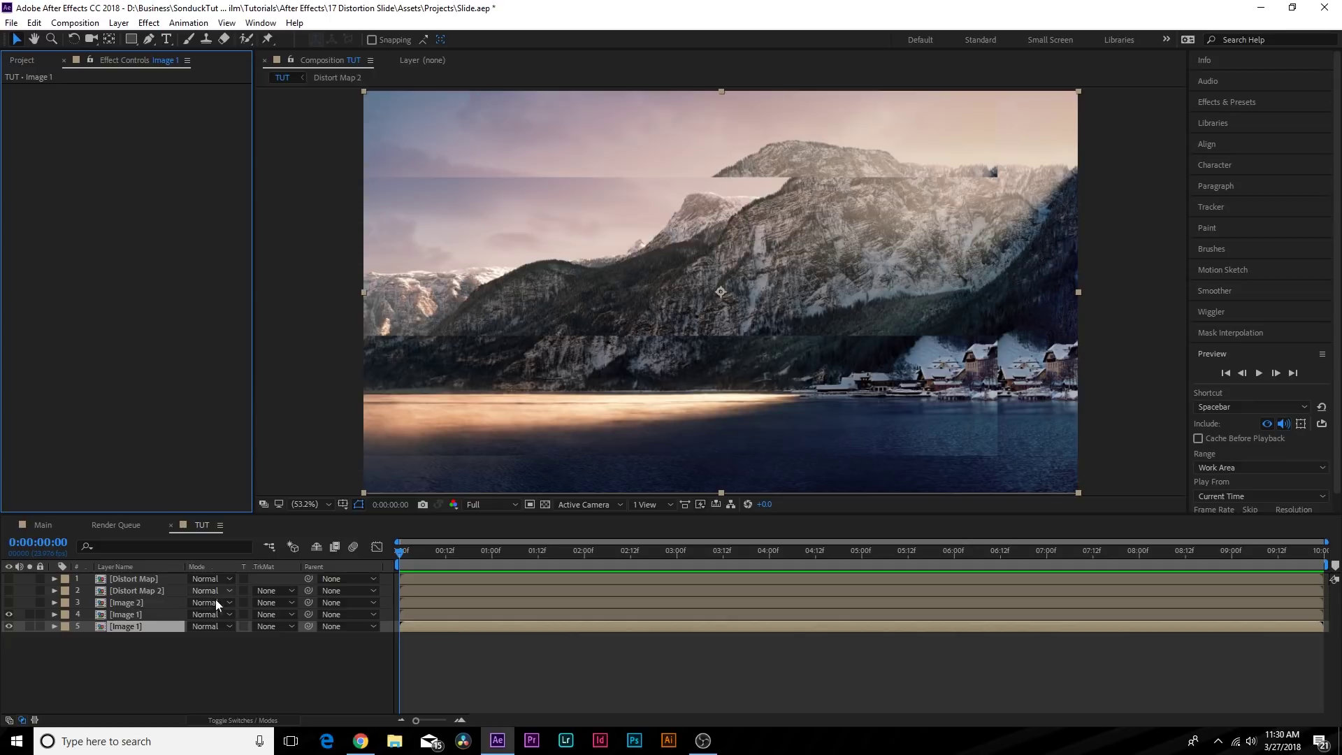
pyautogui.click(117, 615)
# Keyframe Max Horizontal Displacement at 153 on frame 0 and 0 on frame 20, then preview.
pyautogui.moveTo(147, 127); pyautogui.dragTo(189, 217)
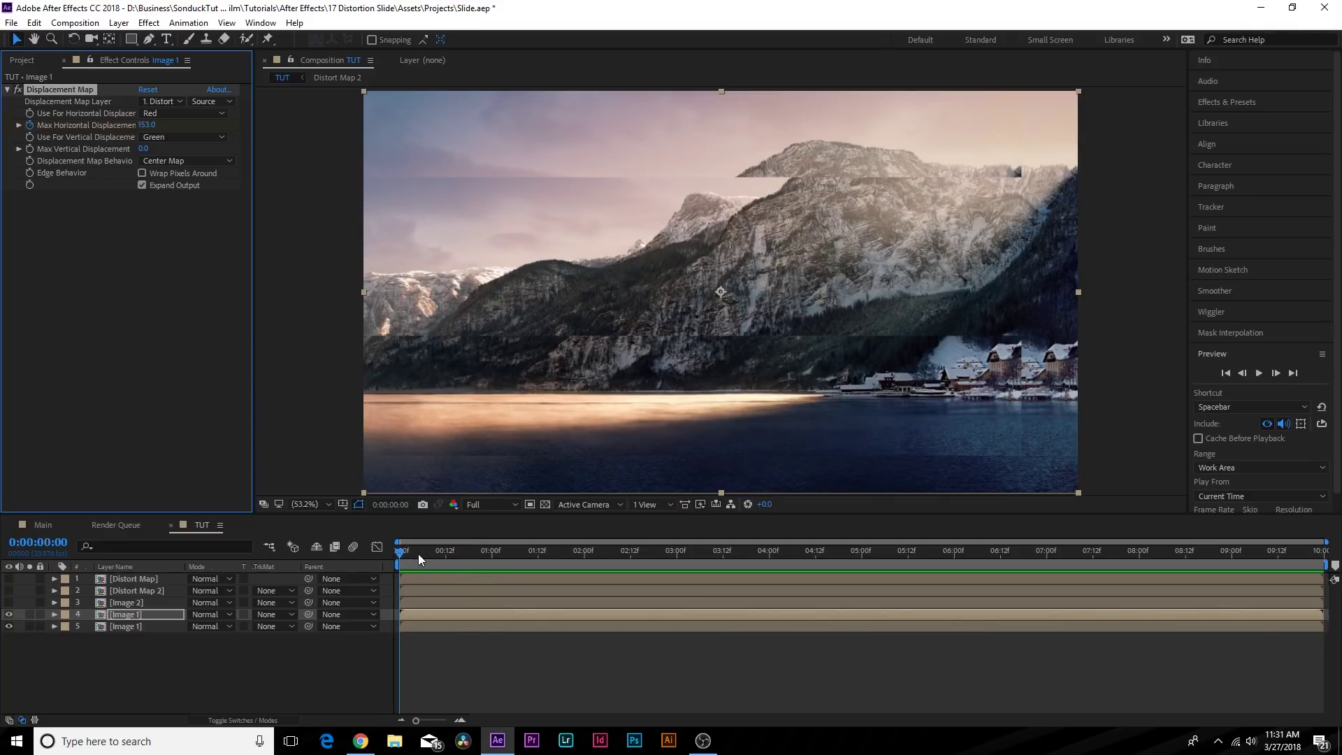
pyautogui.moveTo(419, 554); pyautogui.dragTo(476, 564)
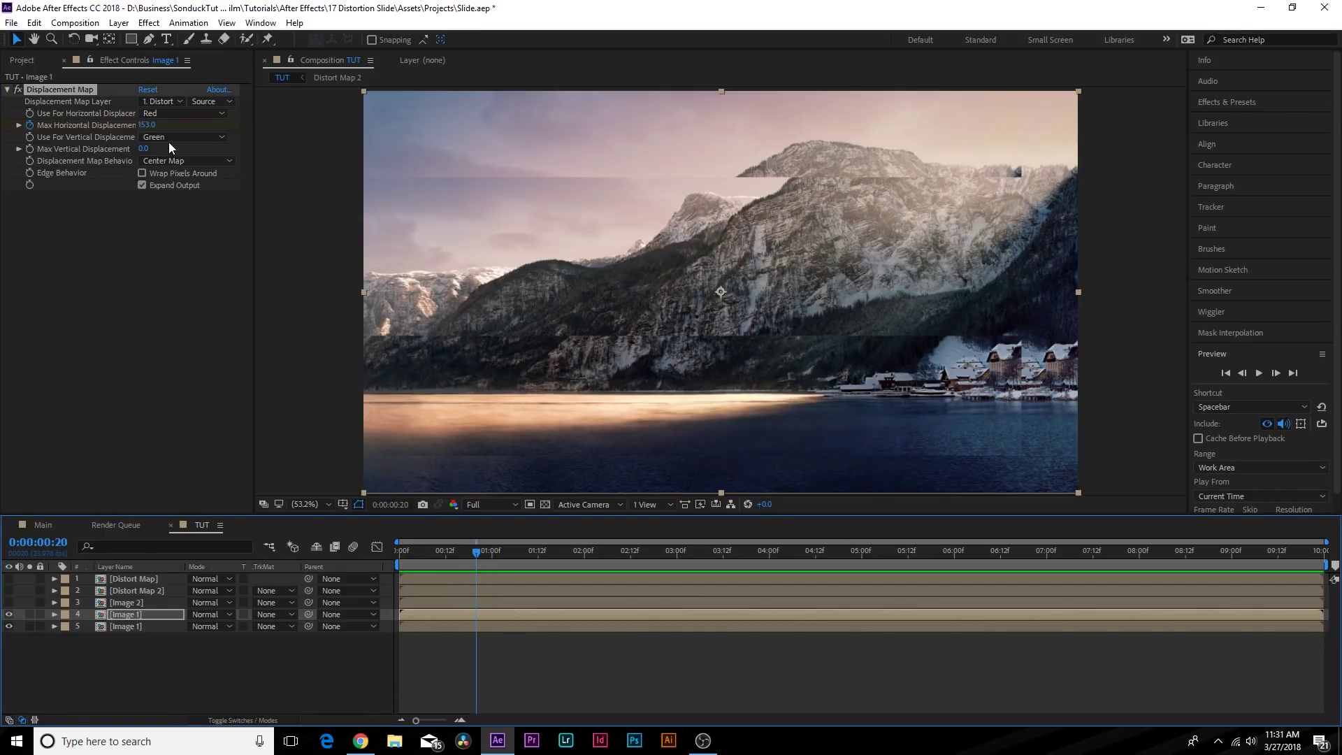
pyautogui.click(148, 126)
pyautogui.write('0')
pyautogui.press('Return')
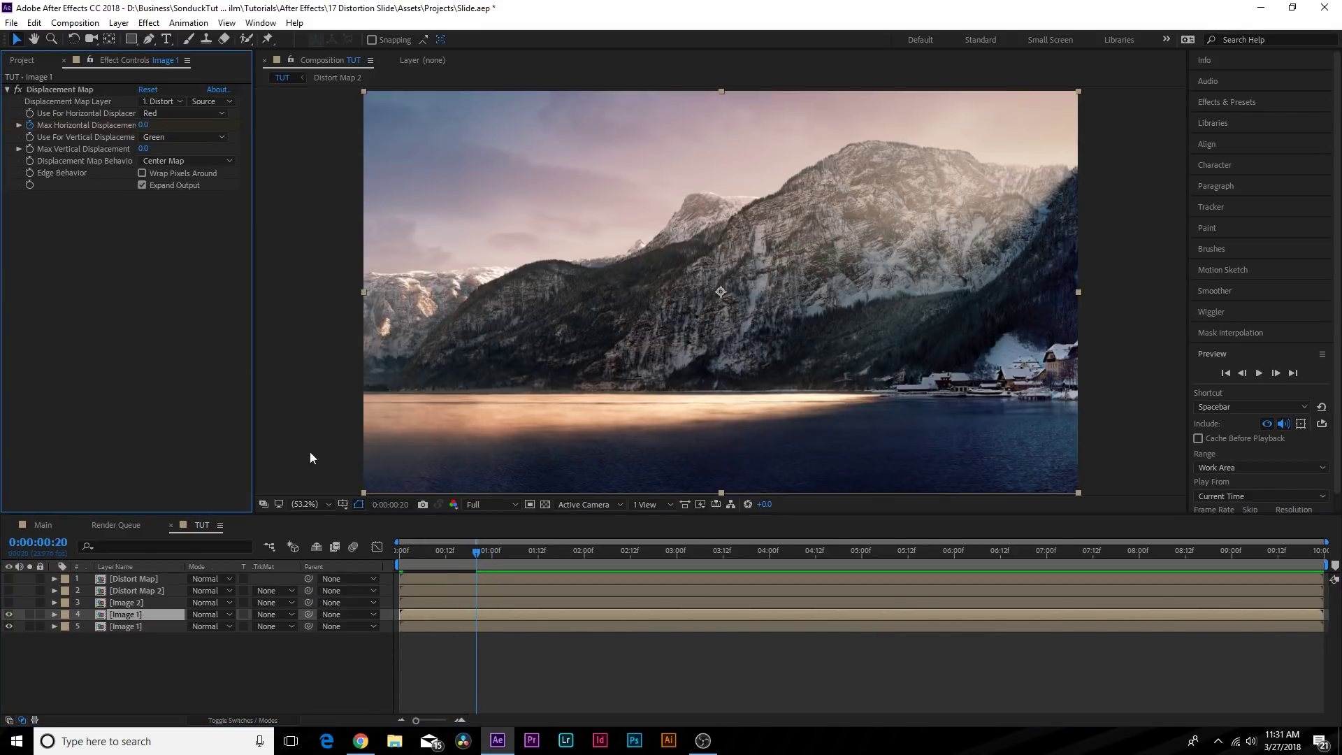
pyautogui.click(447, 552)
pyautogui.moveTo(447, 551)
pyautogui.mouseDown()
pyautogui.moveTo(402, 564)
pyautogui.moveTo(489, 569)
pyautogui.moveTo(345, 569)
pyautogui.moveTo(434, 569)
pyautogui.mouseUp()
pyautogui.press('Home')
# Check the Distort Map 2 bands, keep the layer hidden, and reselect the displaced Image 1.
pyautogui.click(128, 591)
pyautogui.click(10, 591)
pyautogui.click(10, 591)
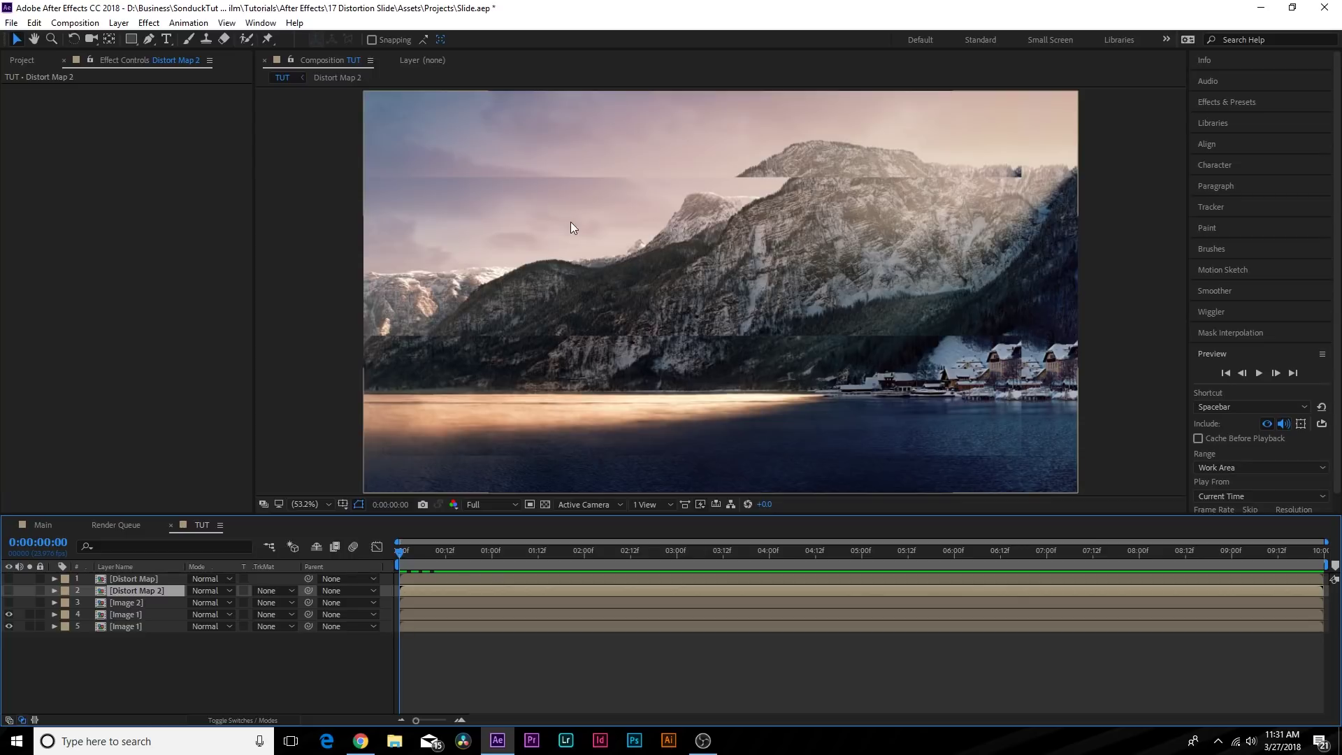
pyautogui.click(124, 617)
pyautogui.click(125, 625)
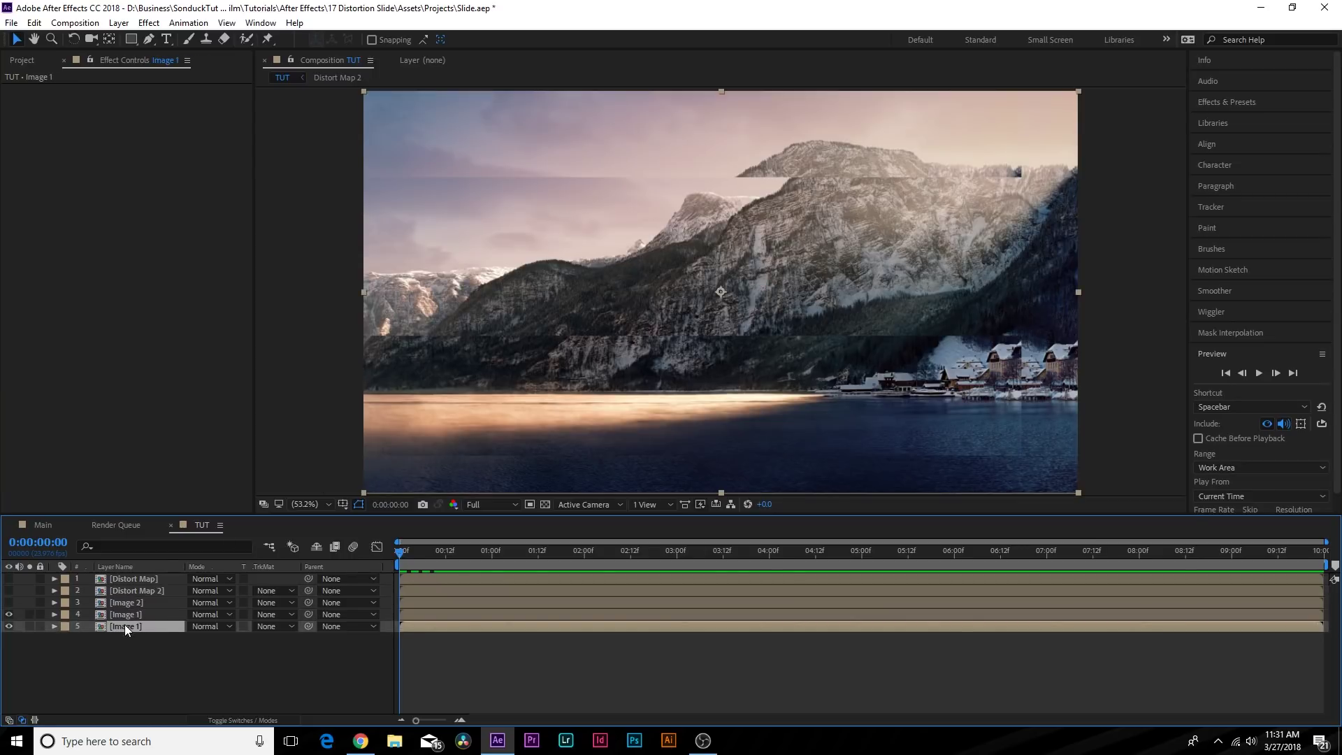
pyautogui.click(126, 614)
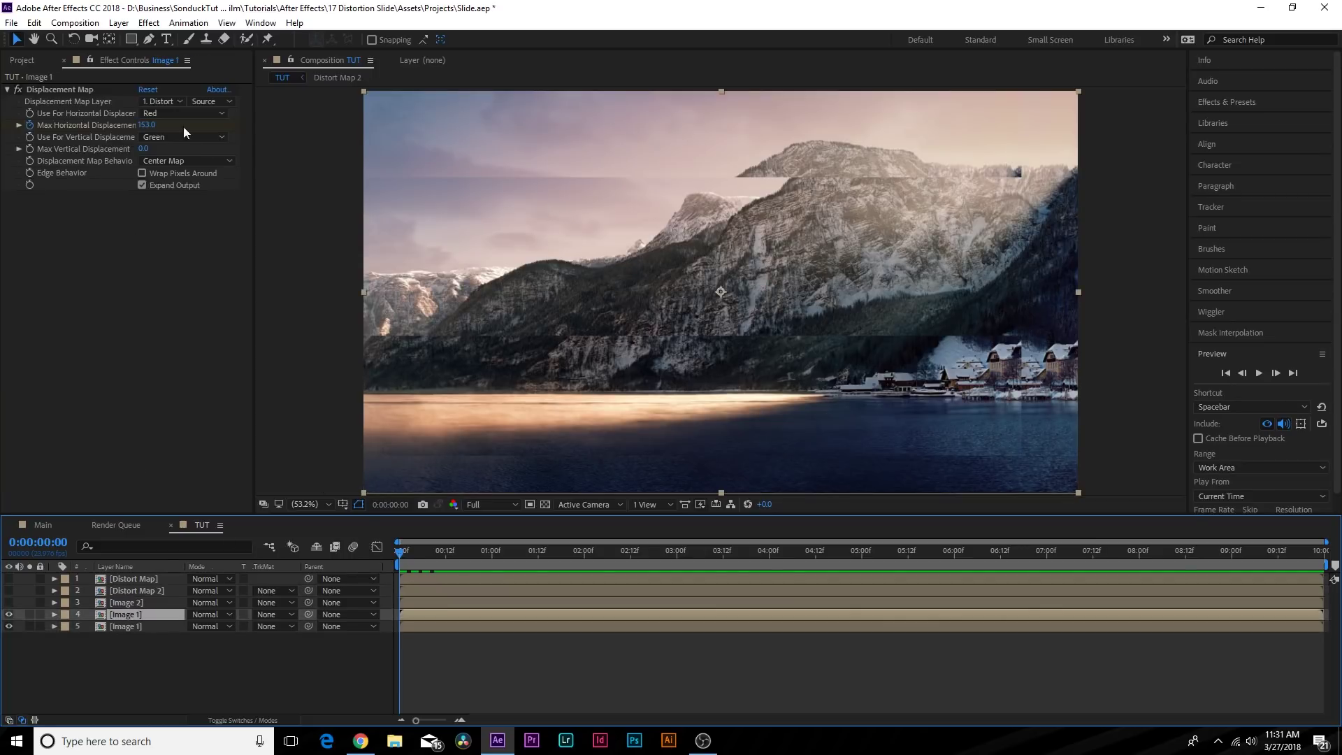
# Add a second Displacement Map to Image 1 using Distort Map 2, vertical displacement 0.
pyautogui.click(149, 22)
pyautogui.moveTo(177, 183)
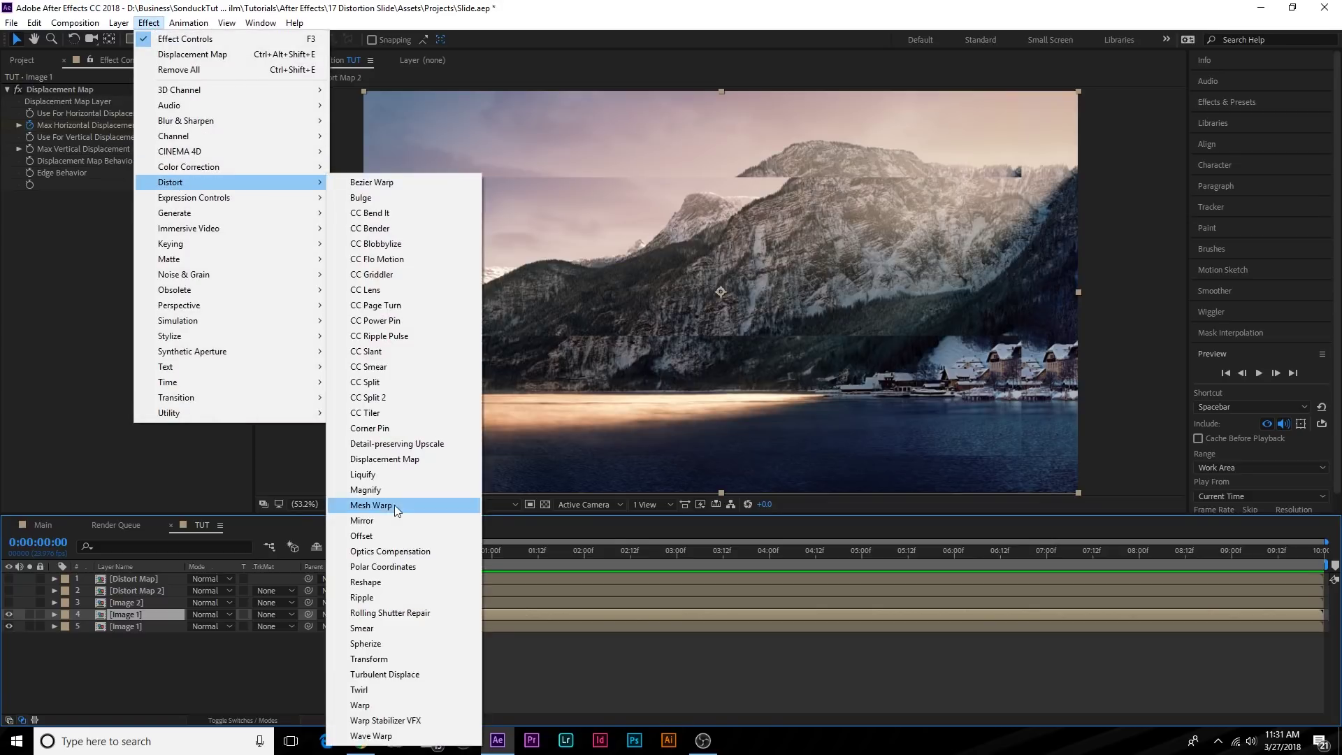
pyautogui.click(385, 459)
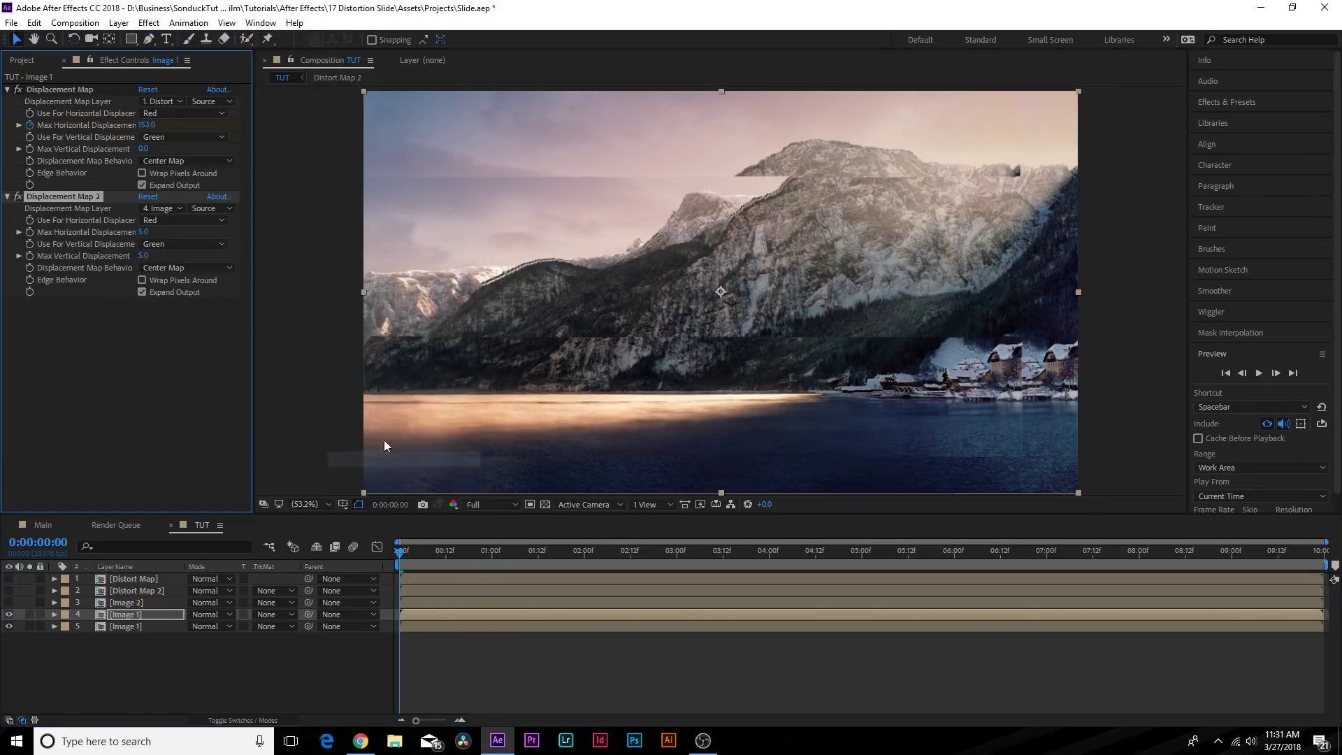
pyautogui.click(157, 210)
pyautogui.click(170, 261)
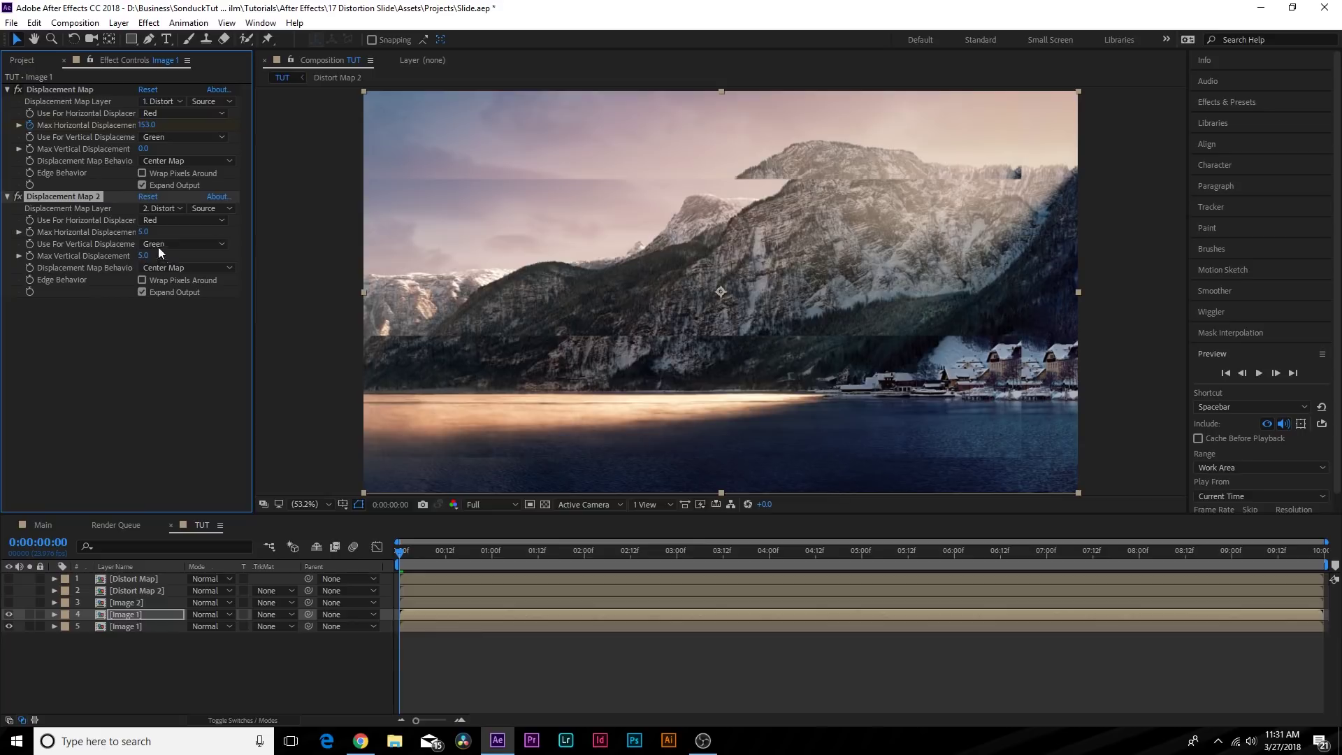
pyautogui.click(143, 256)
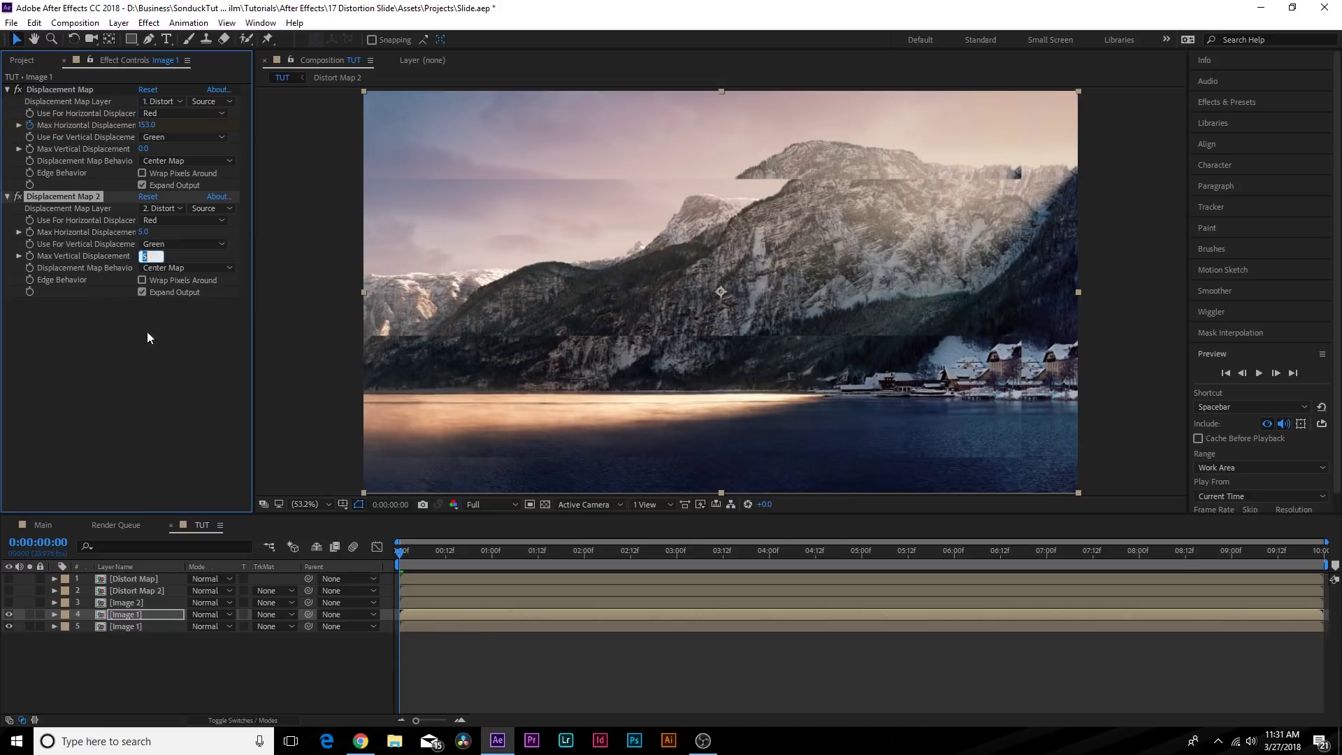
pyautogui.write('0')
pyautogui.click(140, 424)
# Keyframe its horizontal displacement from -525 at frame 0 to 0 at frame 18, then preview.
pyautogui.moveTo(144, 232); pyautogui.dragTo(2, 251)
pyautogui.moveTo(161, 232); pyautogui.dragTo(134, 233)
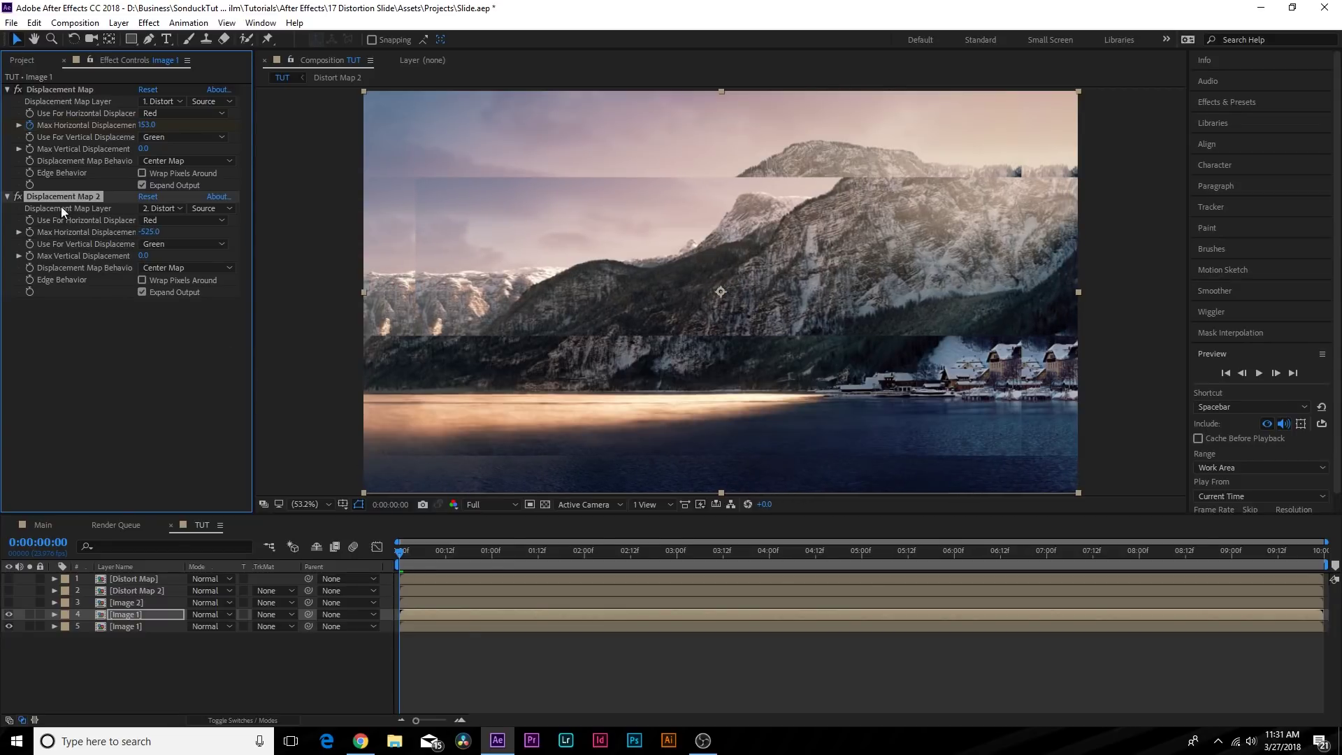
pyautogui.moveTo(414, 561); pyautogui.dragTo(468, 558)
pyautogui.click(151, 232)
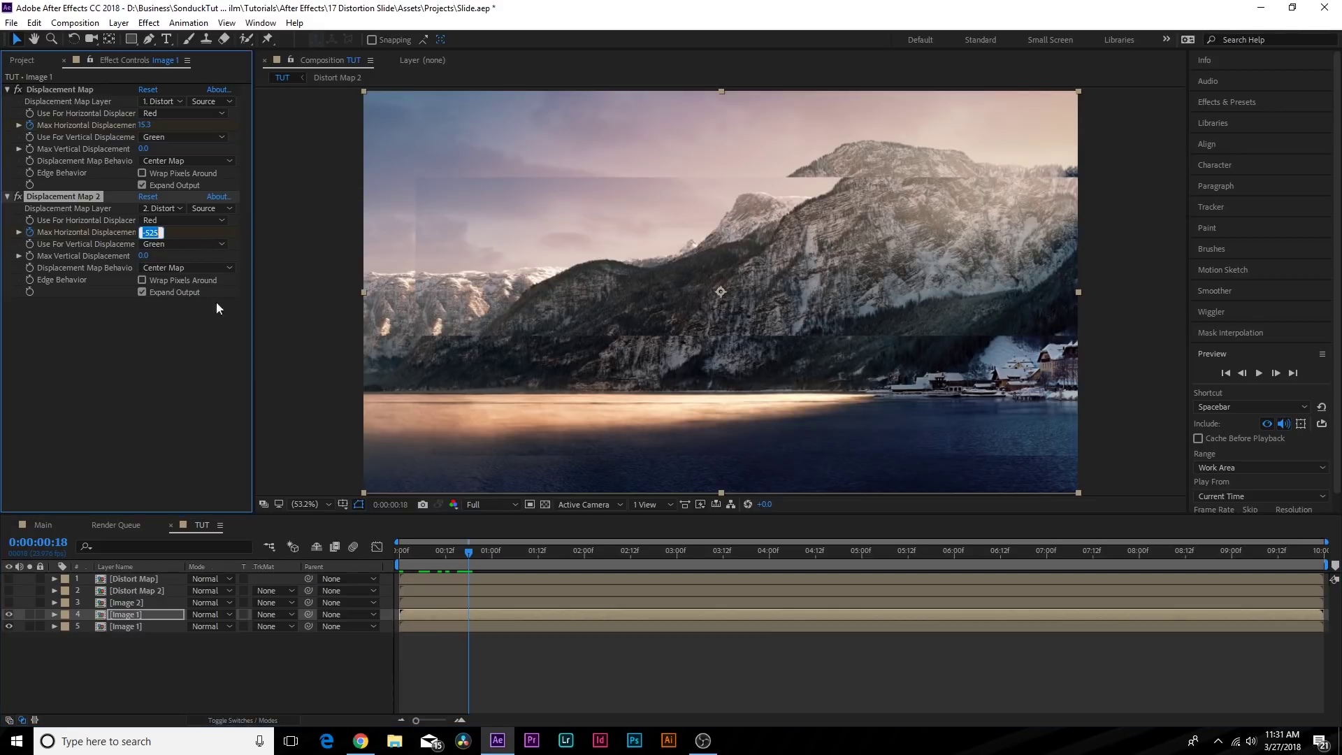
pyautogui.press('Return')
pyautogui.moveTo(452, 552)
pyautogui.mouseDown()
pyautogui.moveTo(335, 556)
pyautogui.moveTo(496, 565)
pyautogui.moveTo(337, 565)
pyautogui.moveTo(469, 564)
pyautogui.mouseUp()
# Apply Easy Ease (F9) to all four of Image 1's displacement keyframes.
pyautogui.press('u')
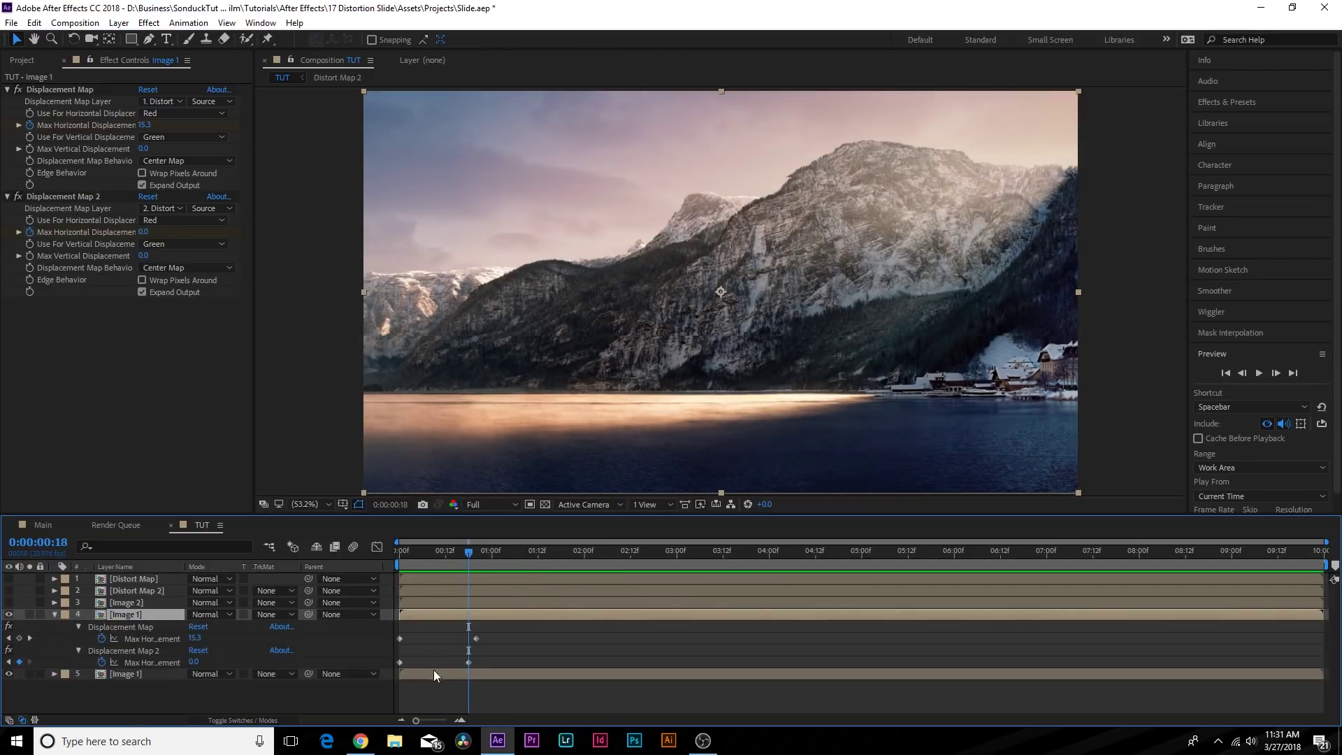
pyautogui.moveTo(504, 632); pyautogui.dragTo(344, 675)
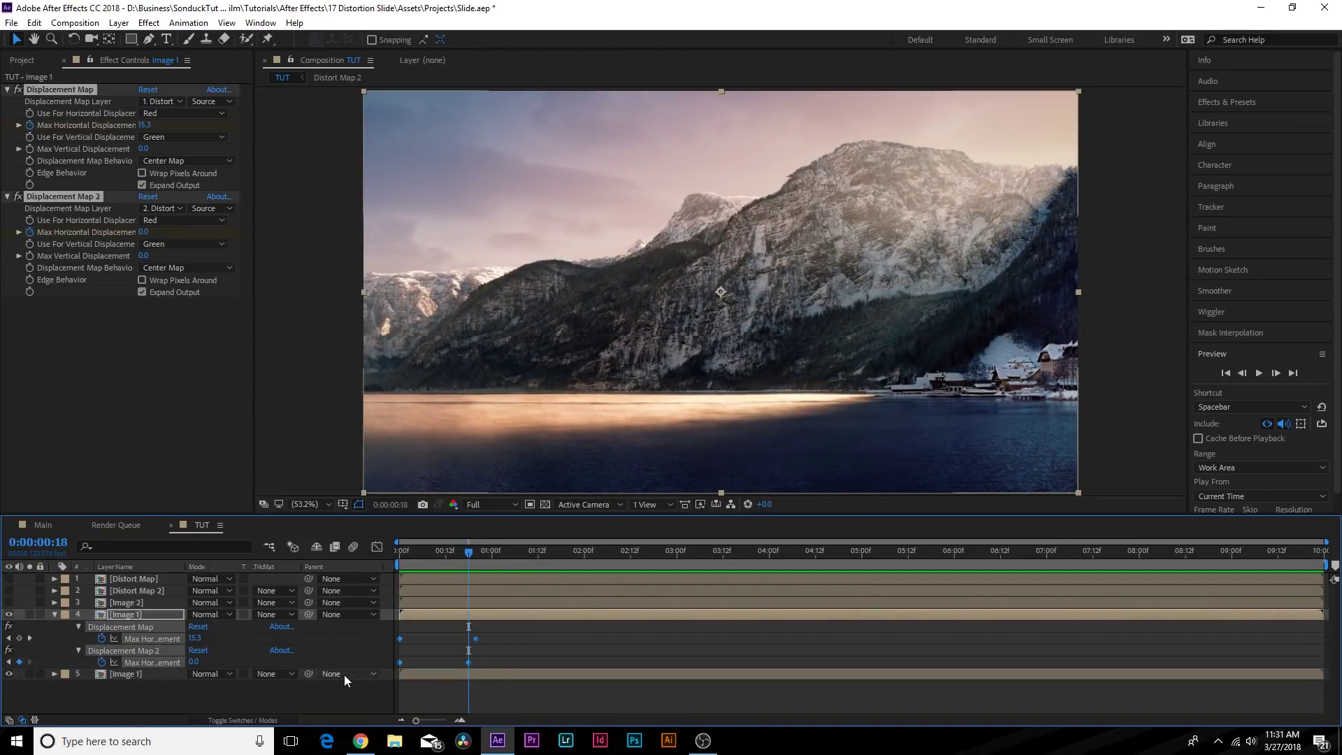
pyautogui.press('F9')
pyautogui.click(500, 634)
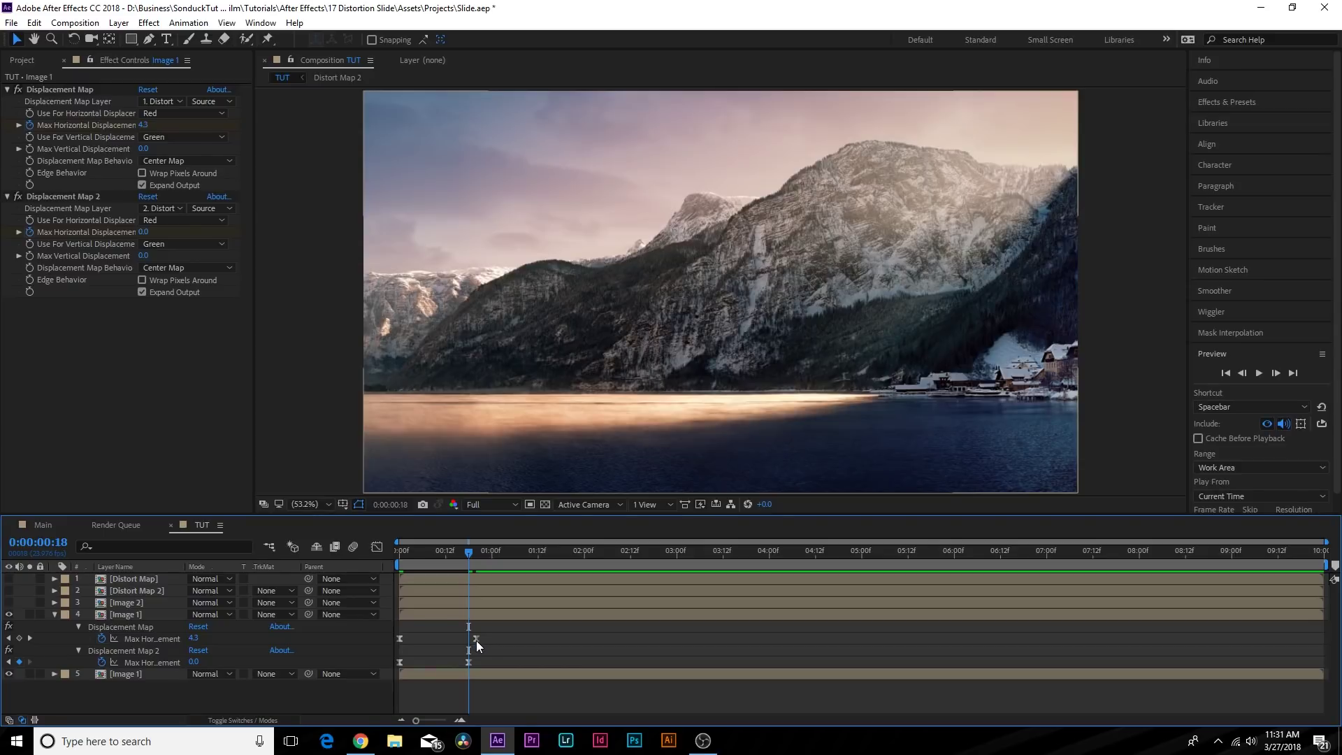
# Move the displacement keyframe to 0:00 and set the starting horizontal displacements to 365 and -892.
pyautogui.moveTo(476, 640); pyautogui.dragTo(468, 643)
pyautogui.moveTo(466, 557); pyautogui.dragTo(393, 557)
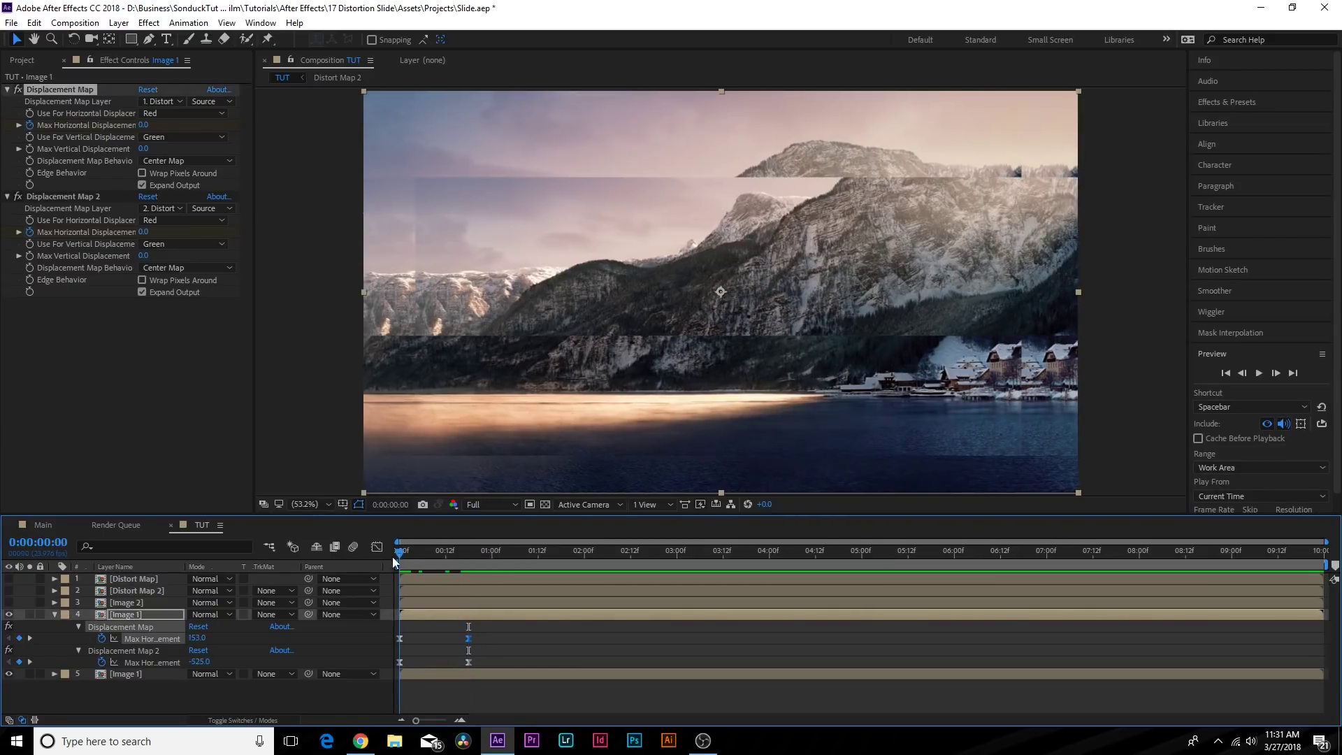
pyautogui.moveTo(144, 124); pyautogui.dragTo(297, 146)
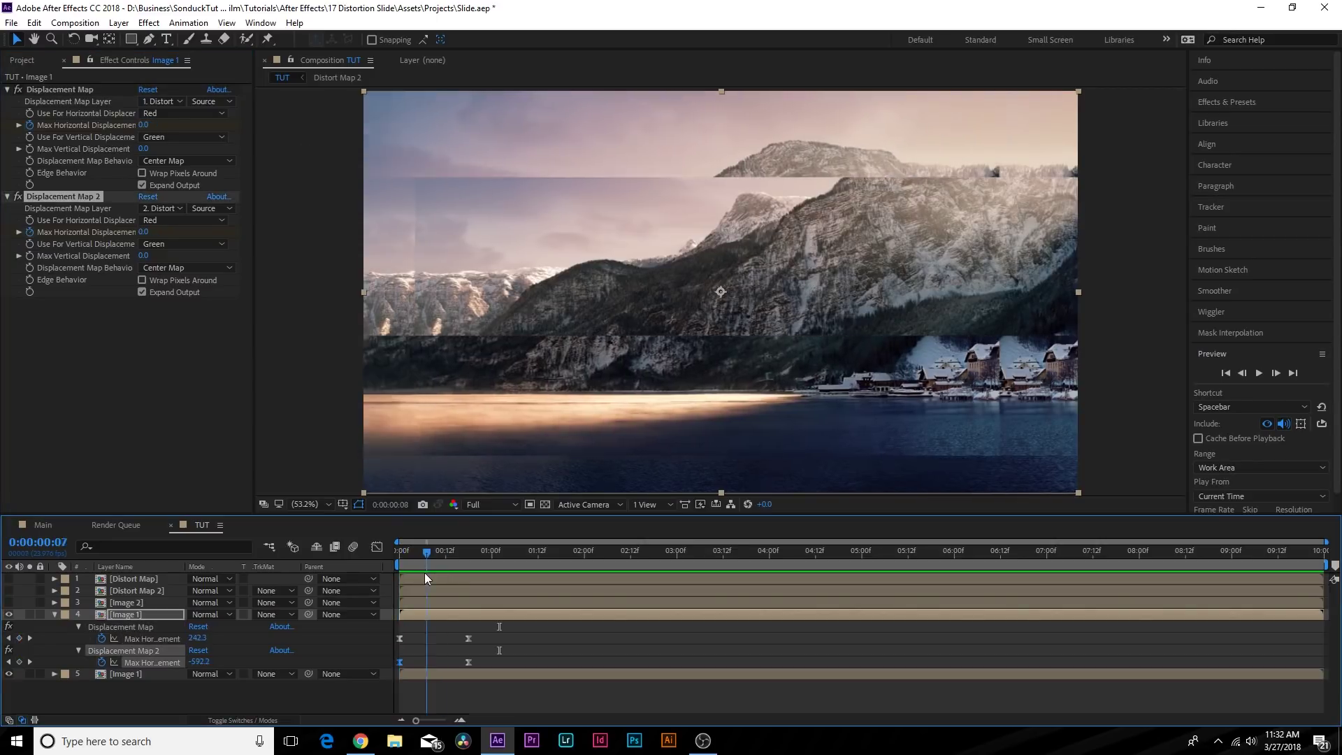
pyautogui.click(409, 560)
pyautogui.moveTo(408, 560); pyautogui.dragTo(399, 556)
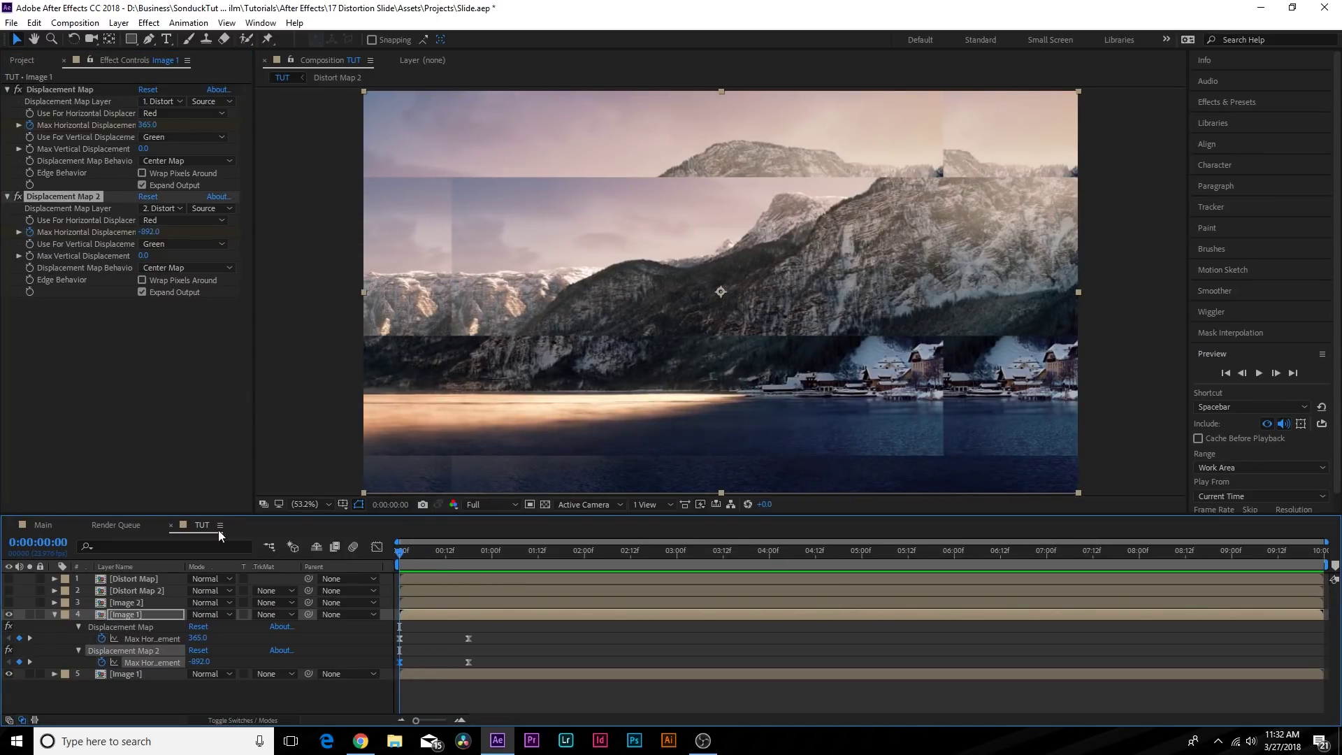
# View the Distort Map 2 precomp, then scrub TUT's first second to preview the stripe distortion.
pyautogui.doubleClick(126, 591)
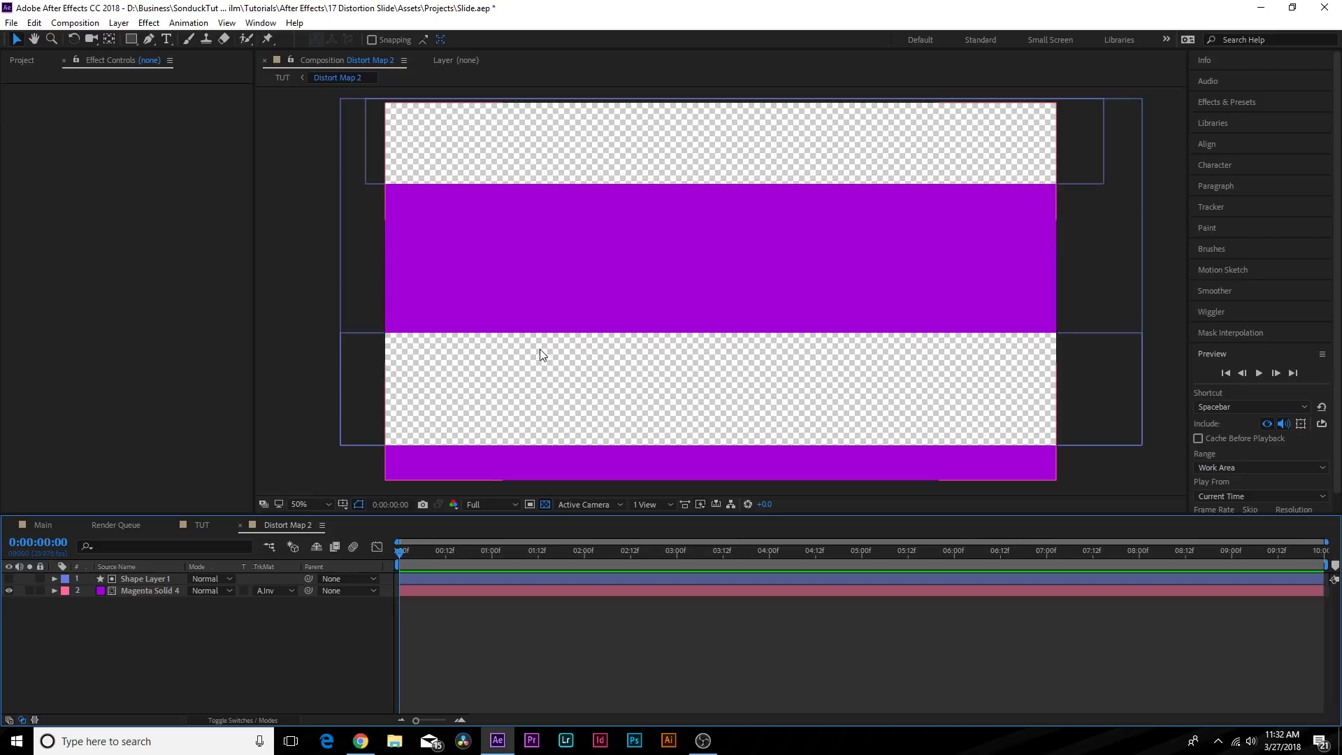
pyautogui.click(200, 529)
pyautogui.click(412, 552)
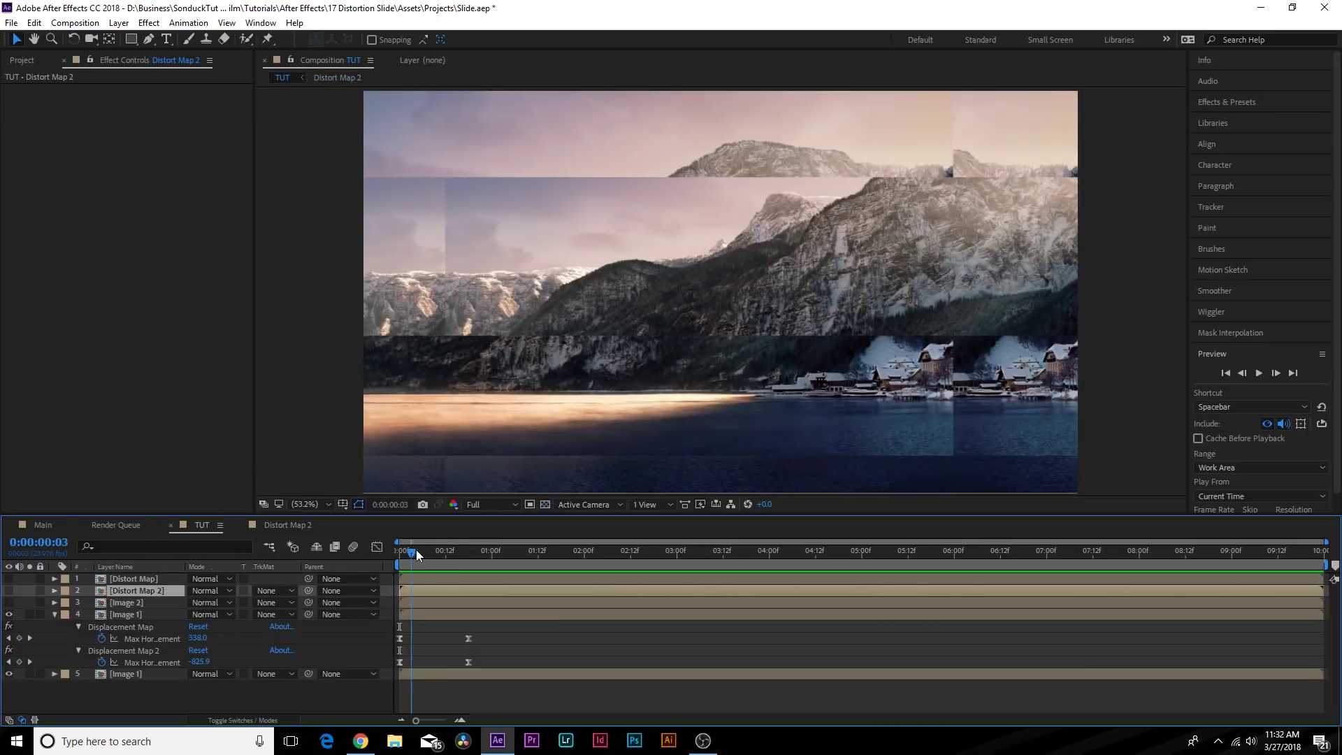
pyautogui.moveTo(416, 549); pyautogui.dragTo(450, 573)
pyautogui.press('F2')
pyautogui.press('u')
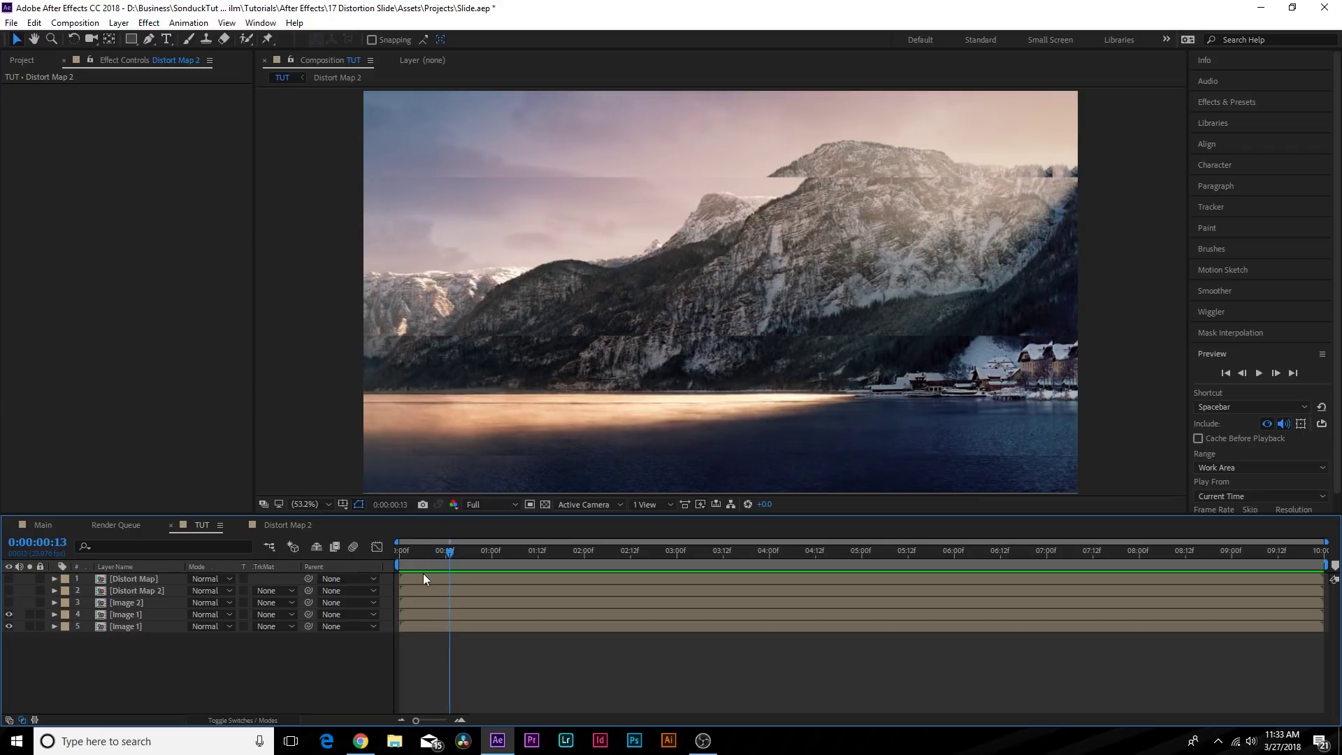
# Make Image 2 visible and paste both of Image 1's Displacement Map effects onto it.
pyautogui.press('Home')
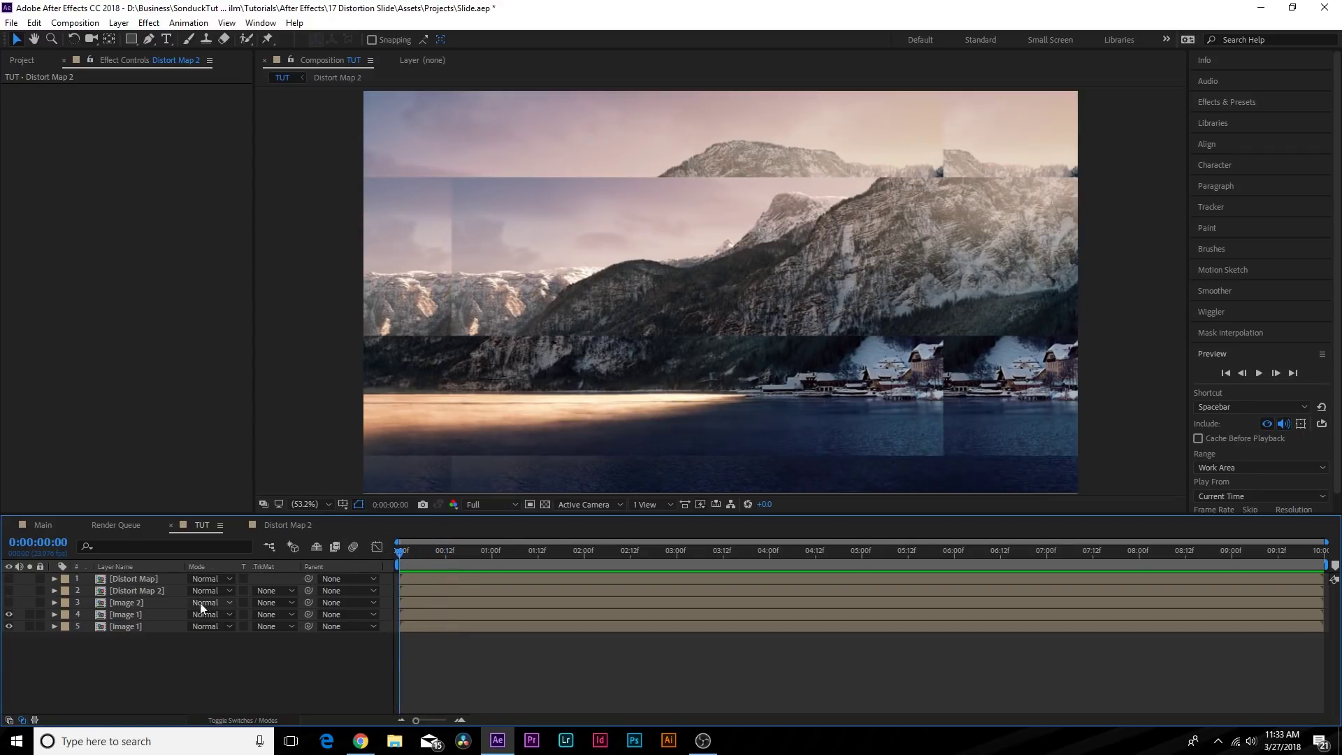
pyautogui.click(9, 603)
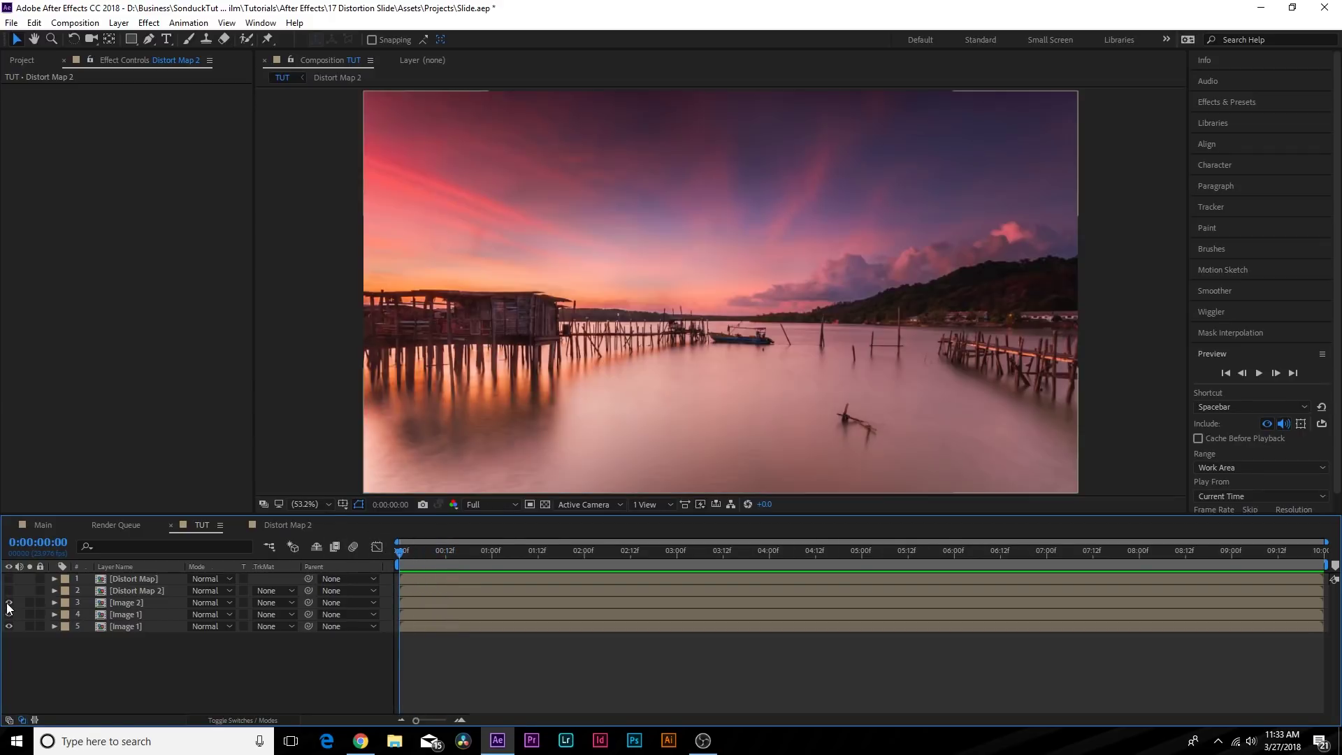
pyautogui.click(124, 602)
pyautogui.click(119, 612)
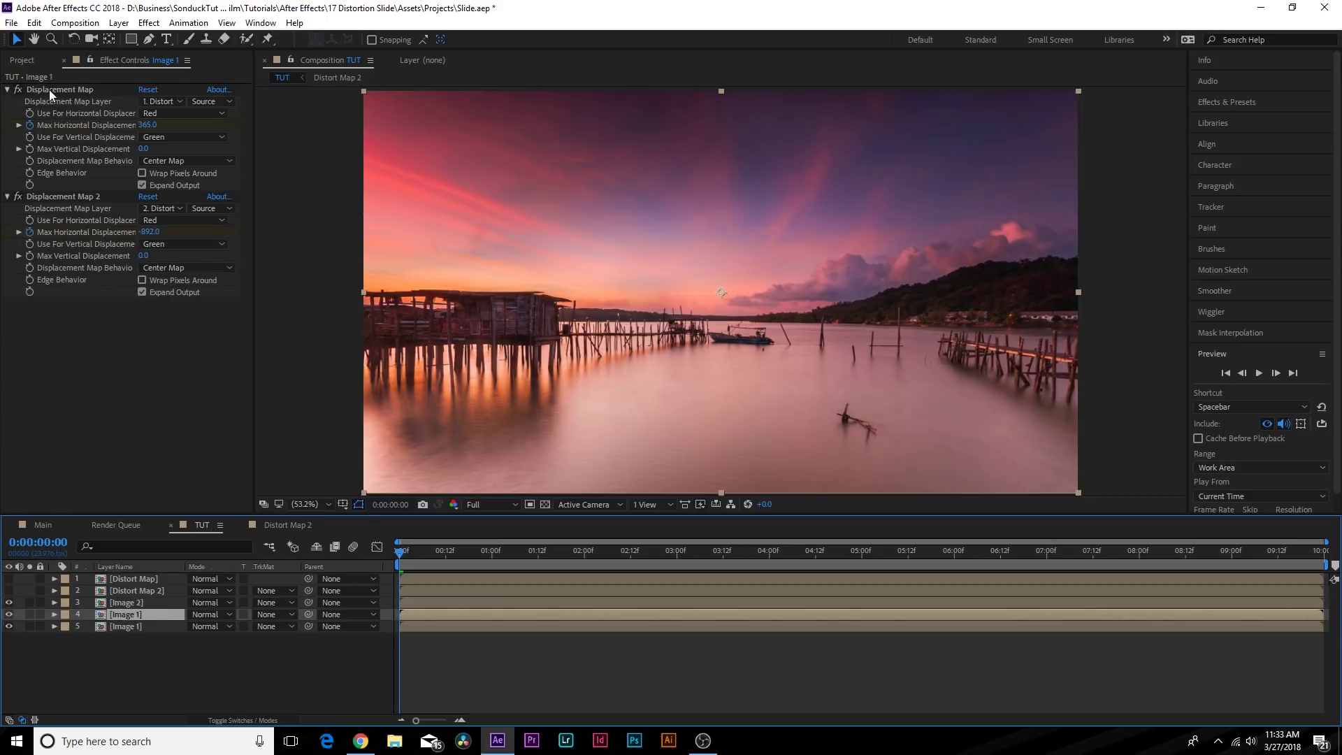
pyautogui.click(49, 90)
pyautogui.keyDown('shift'); pyautogui.click(41, 198); pyautogui.keyUp('shift')
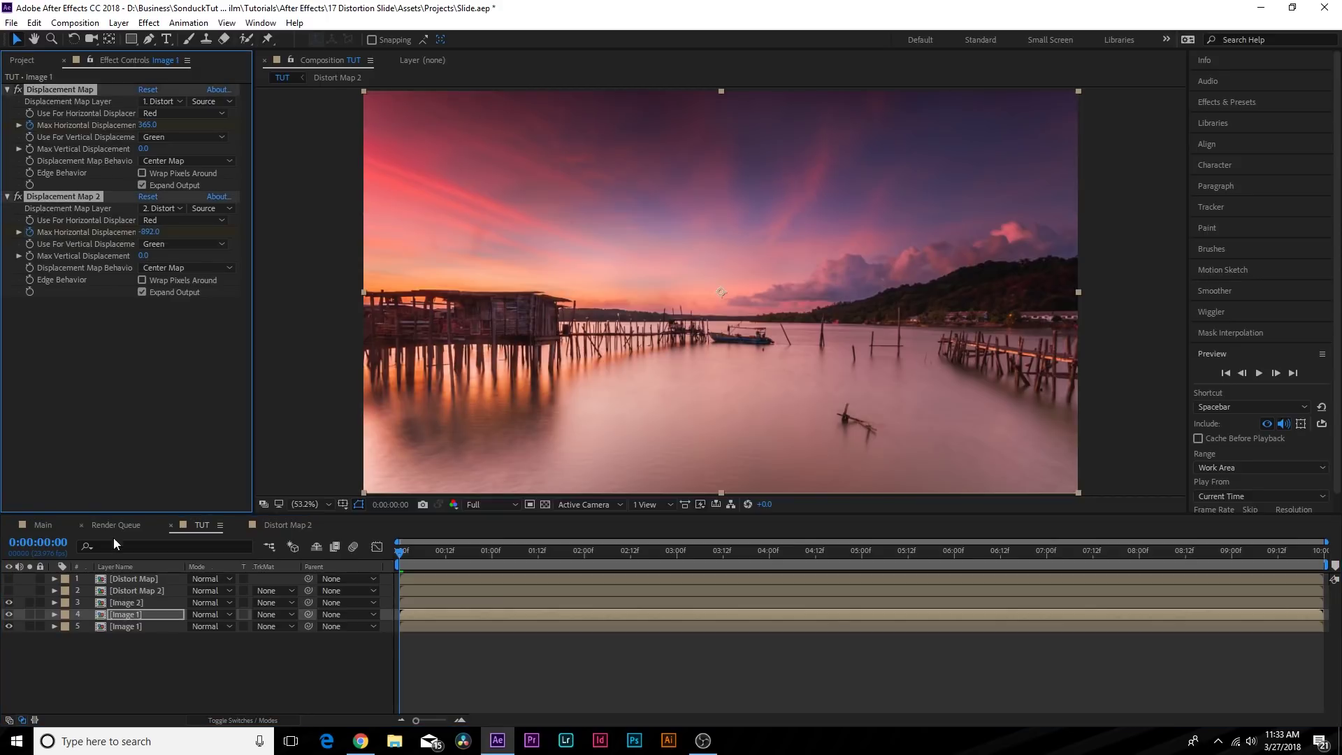
pyautogui.click(128, 603)
pyautogui.hotkey('ctrl', 'v')
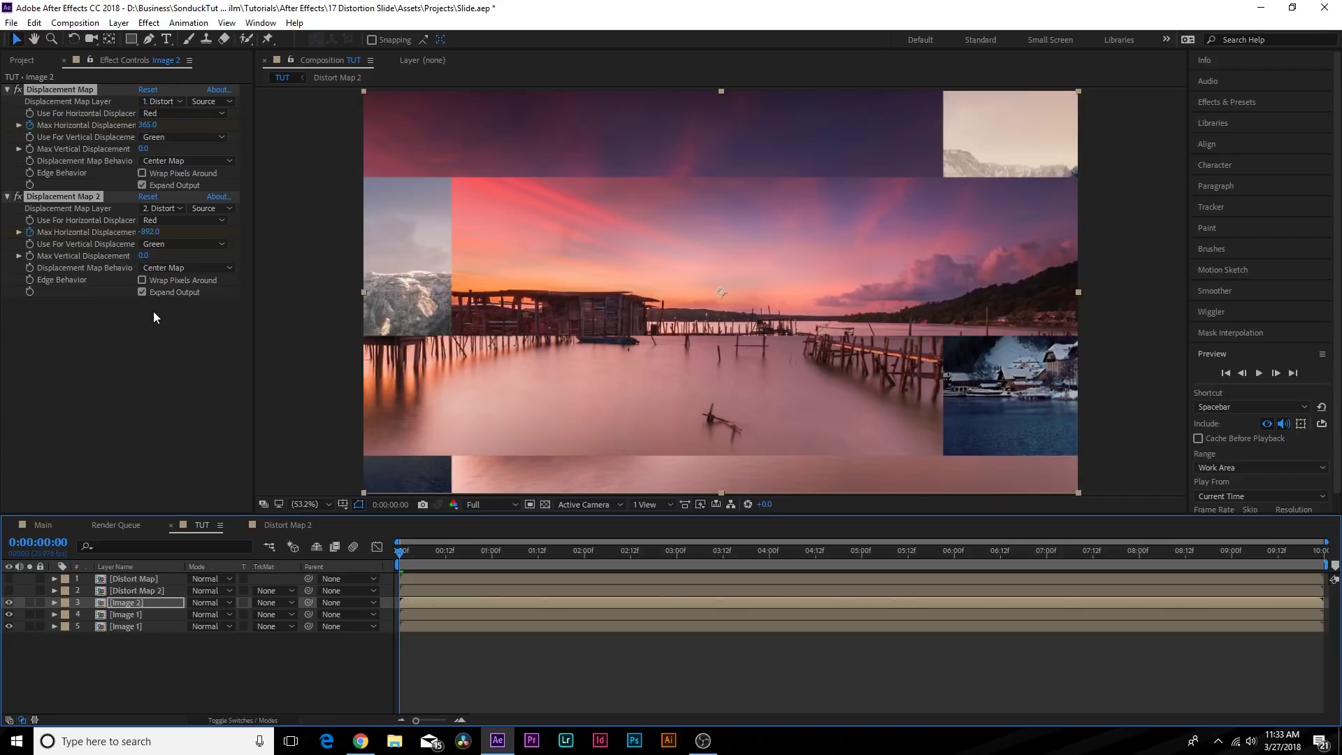
# Set Image 2's starting displacements to 1955 and -7260 and shift its keyframes later.
pyautogui.press('u')
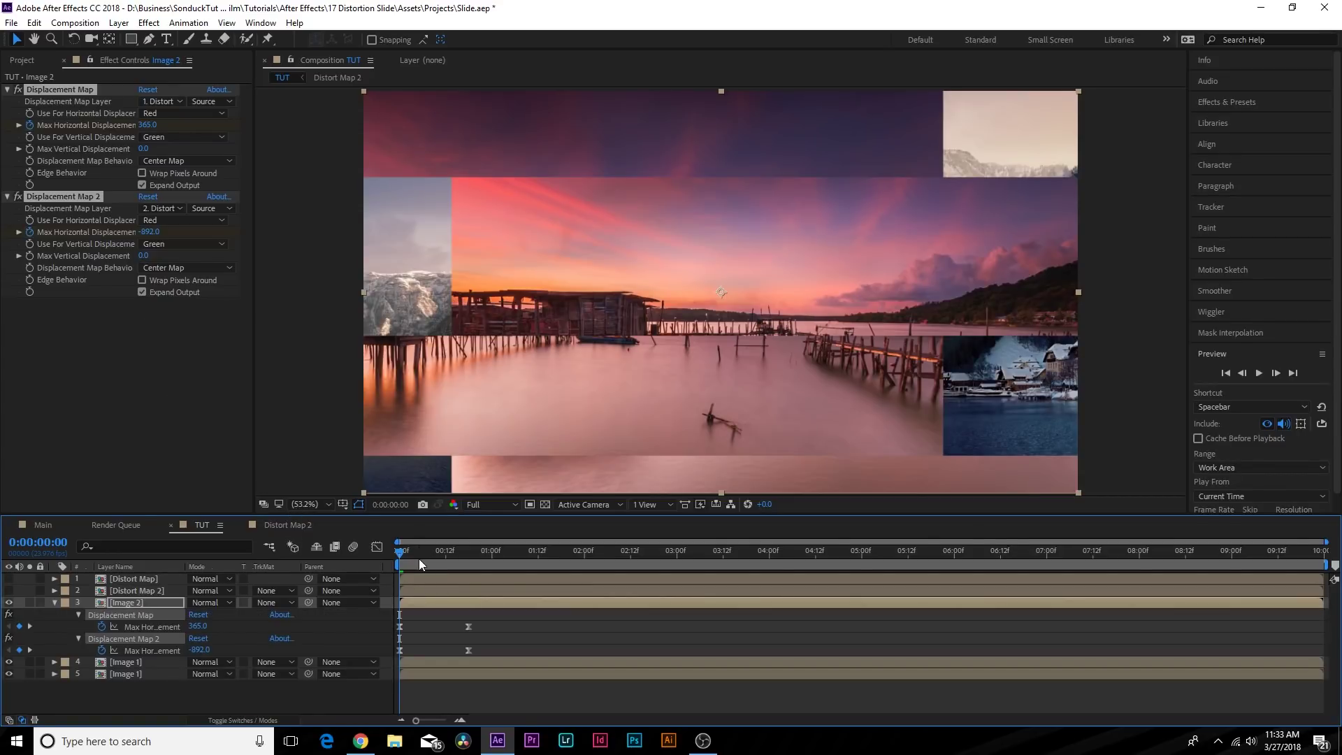
pyautogui.moveTo(149, 232); pyautogui.dragTo(7, 239)
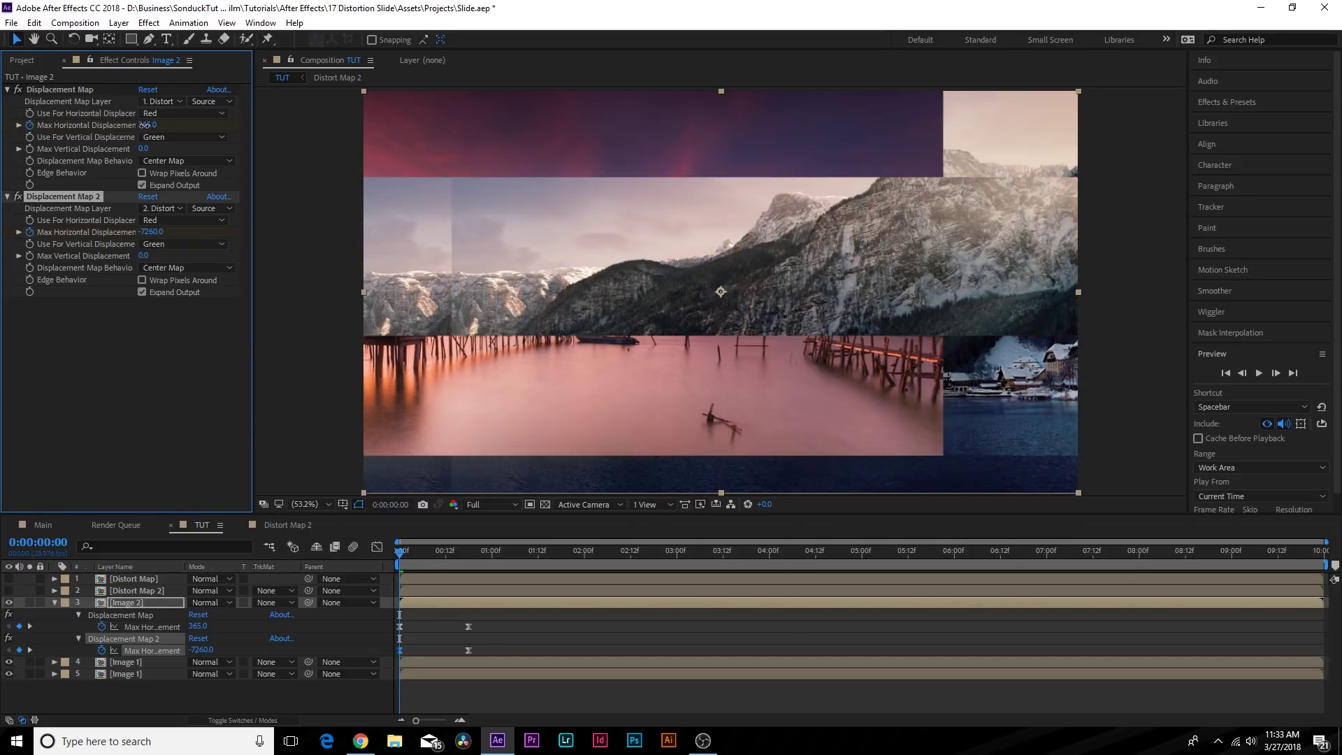
pyautogui.moveTo(148, 125); pyautogui.dragTo(289, 161)
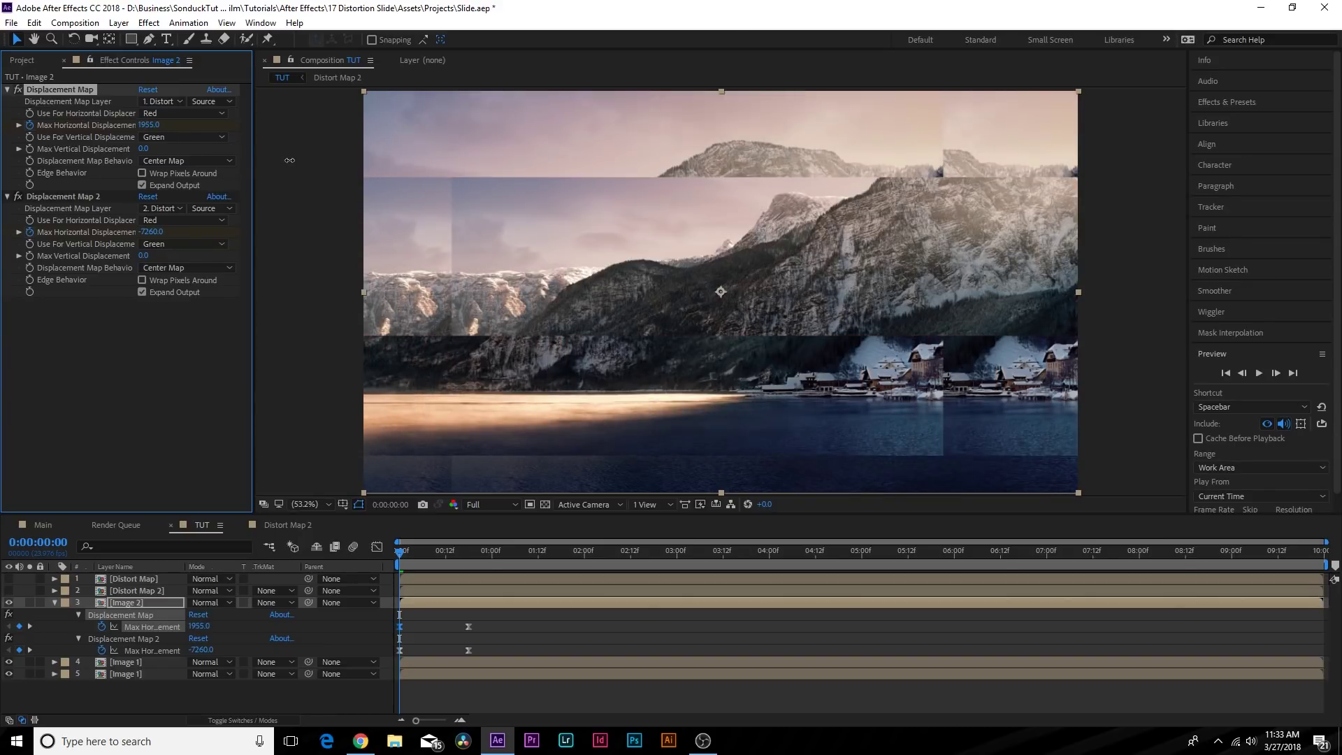
pyautogui.moveTo(476, 621); pyautogui.dragTo(378, 648)
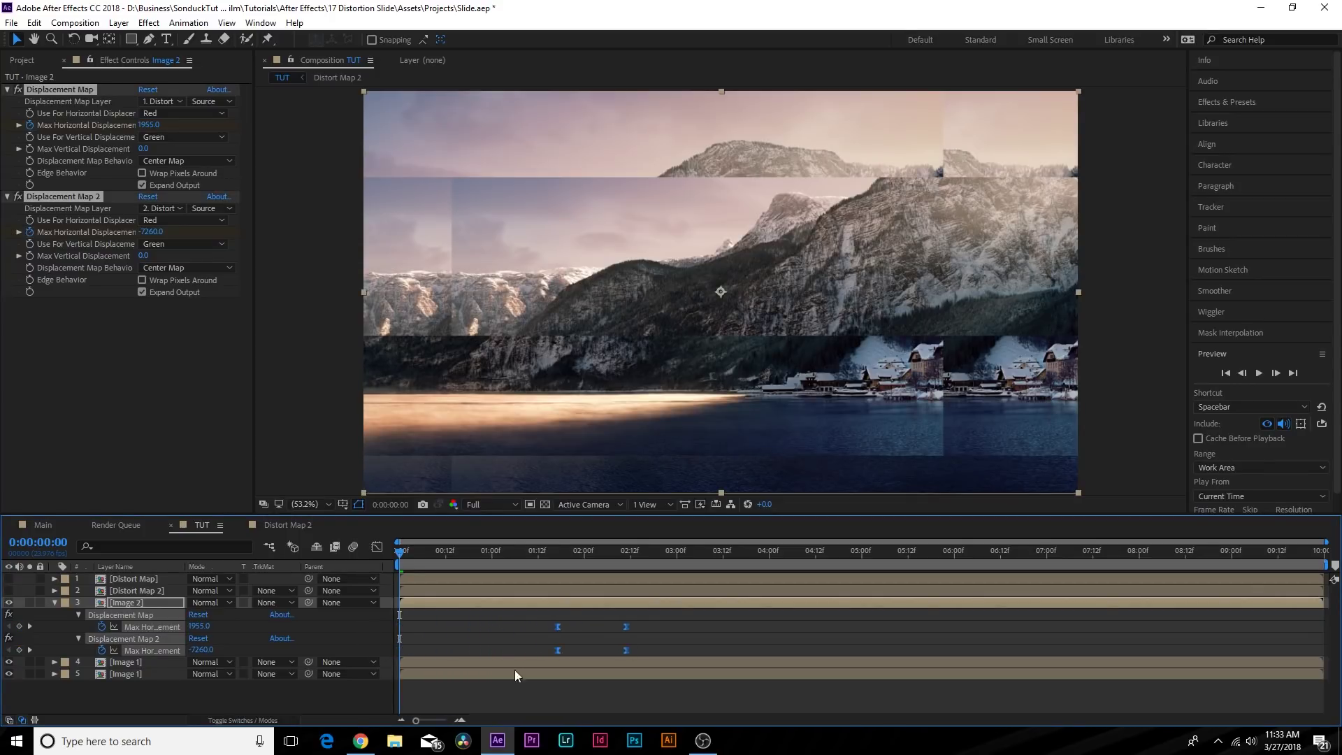
pyautogui.click(453, 626)
pyautogui.moveTo(416, 553); pyautogui.dragTo(622, 586)
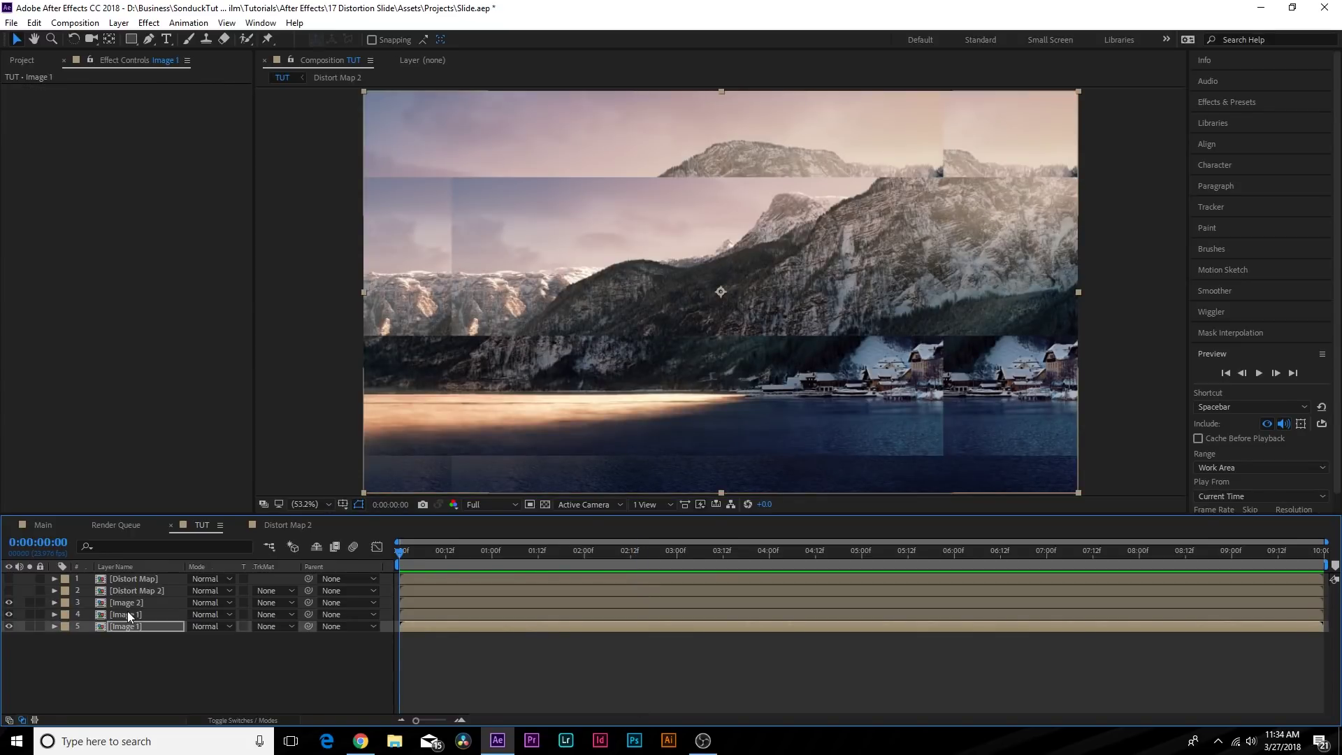
# Keyframe Image 1's Position and Scale at their normal values around 0:23.
pyautogui.click(127, 613)
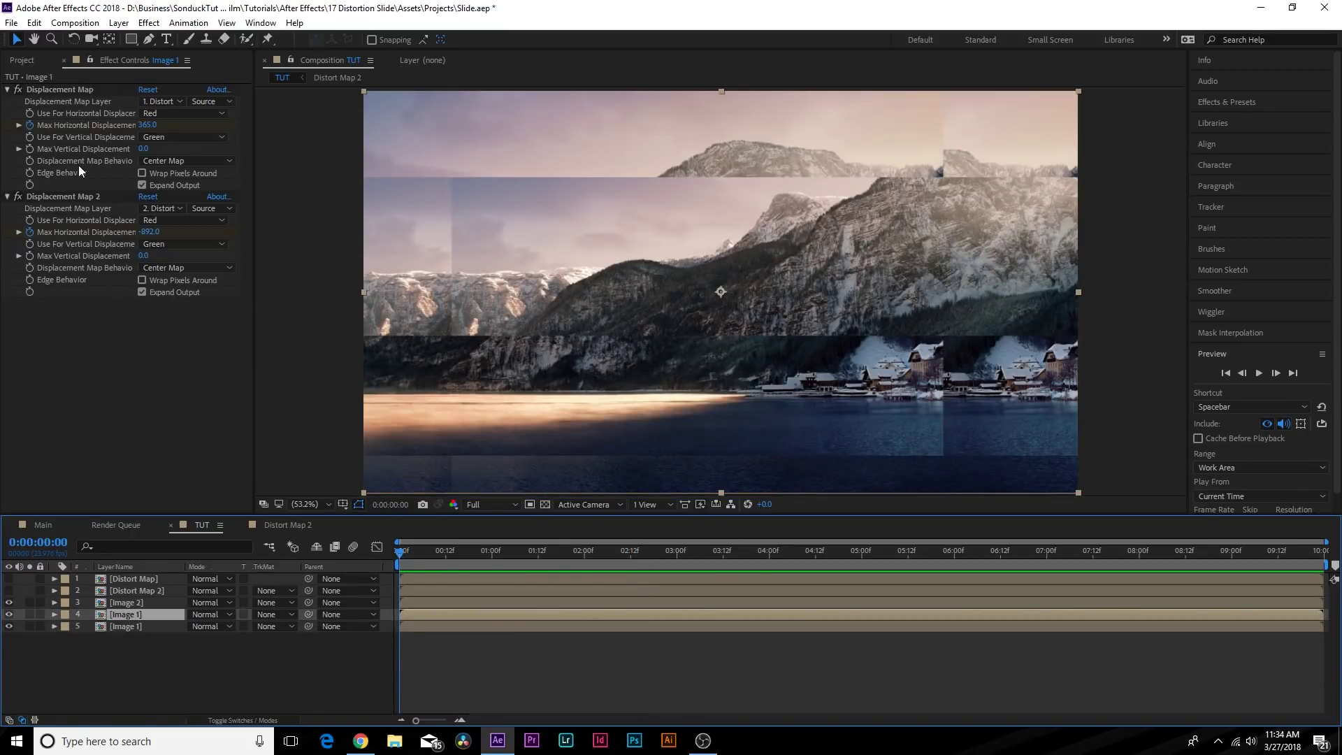
pyautogui.press('s')
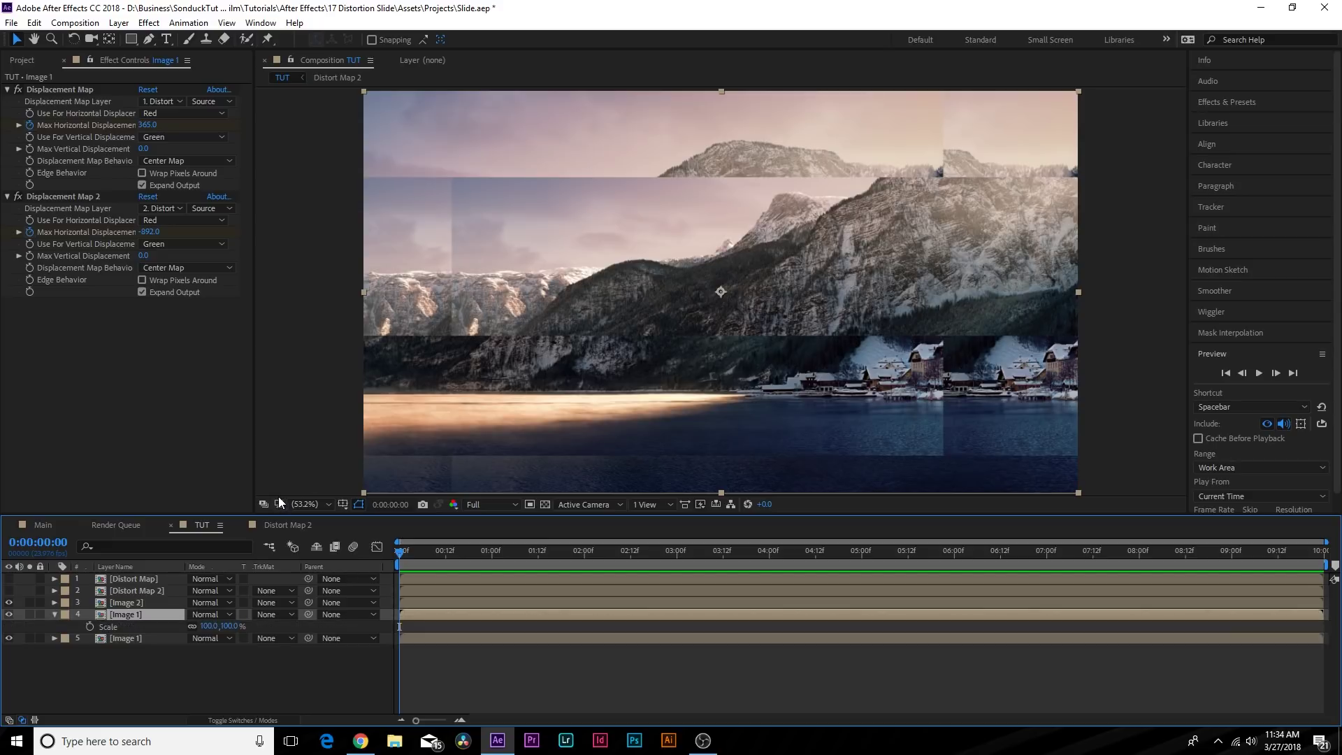
pyautogui.hotkey('shift', 'p')
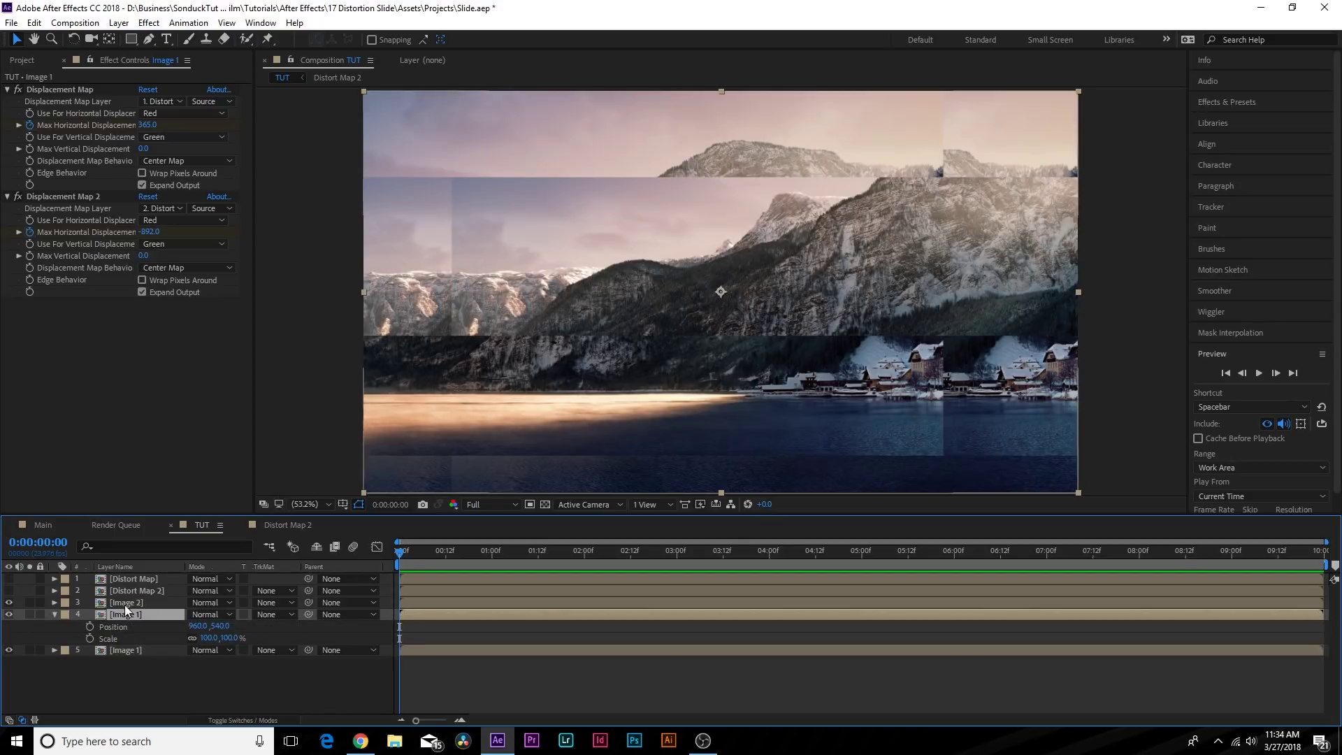
pyautogui.click(90, 627)
pyautogui.click(88, 638)
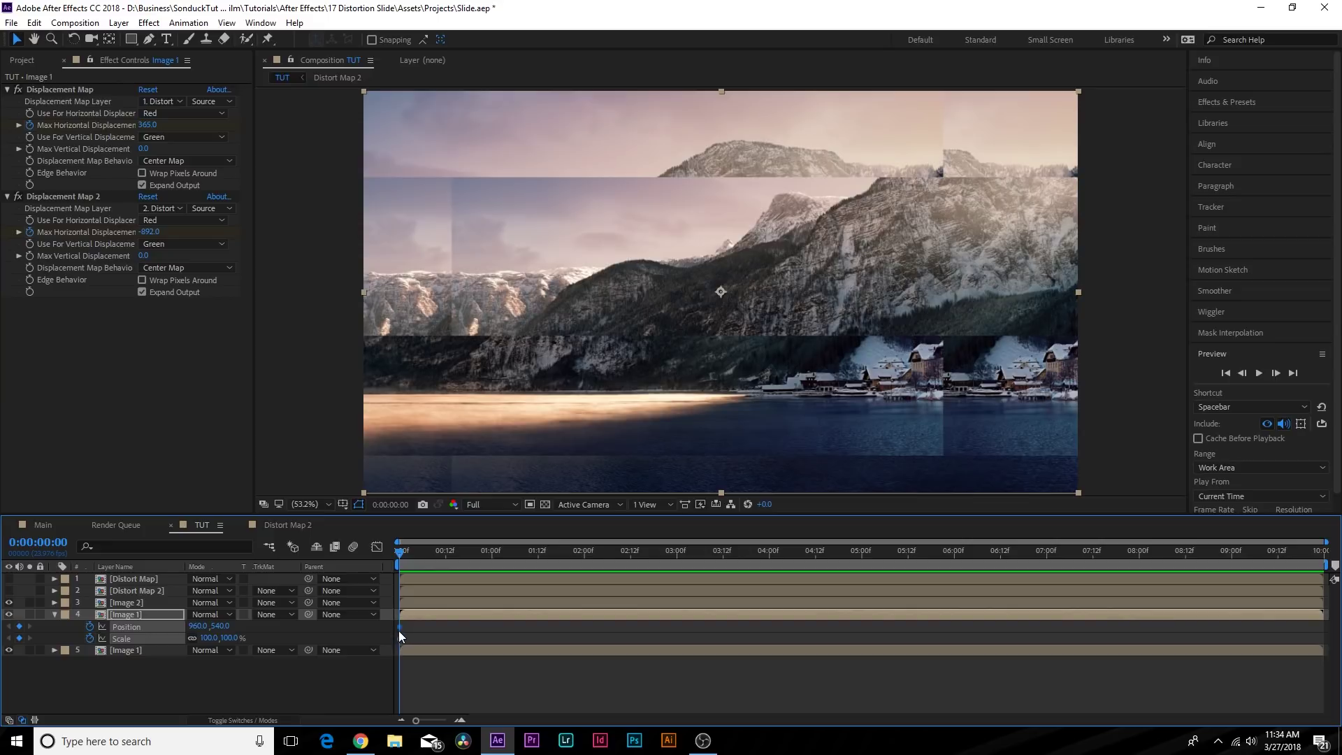
pyautogui.moveTo(399, 630); pyautogui.dragTo(484, 632)
pyautogui.press('F2')
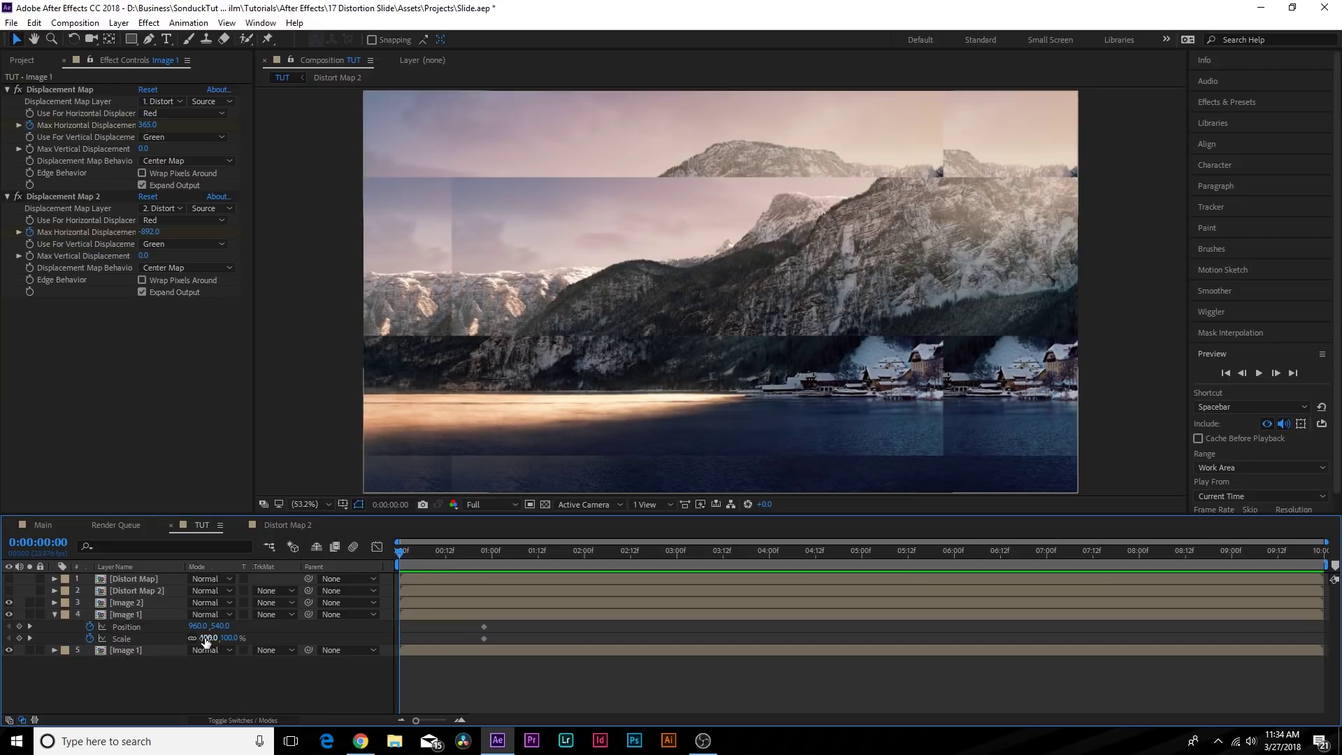
# Start Image 1 at 129% scale shifted right at 0:00, with eased keyframes.
pyautogui.moveTo(206, 641); pyautogui.dragTo(350, 637)
pyautogui.click(412, 552)
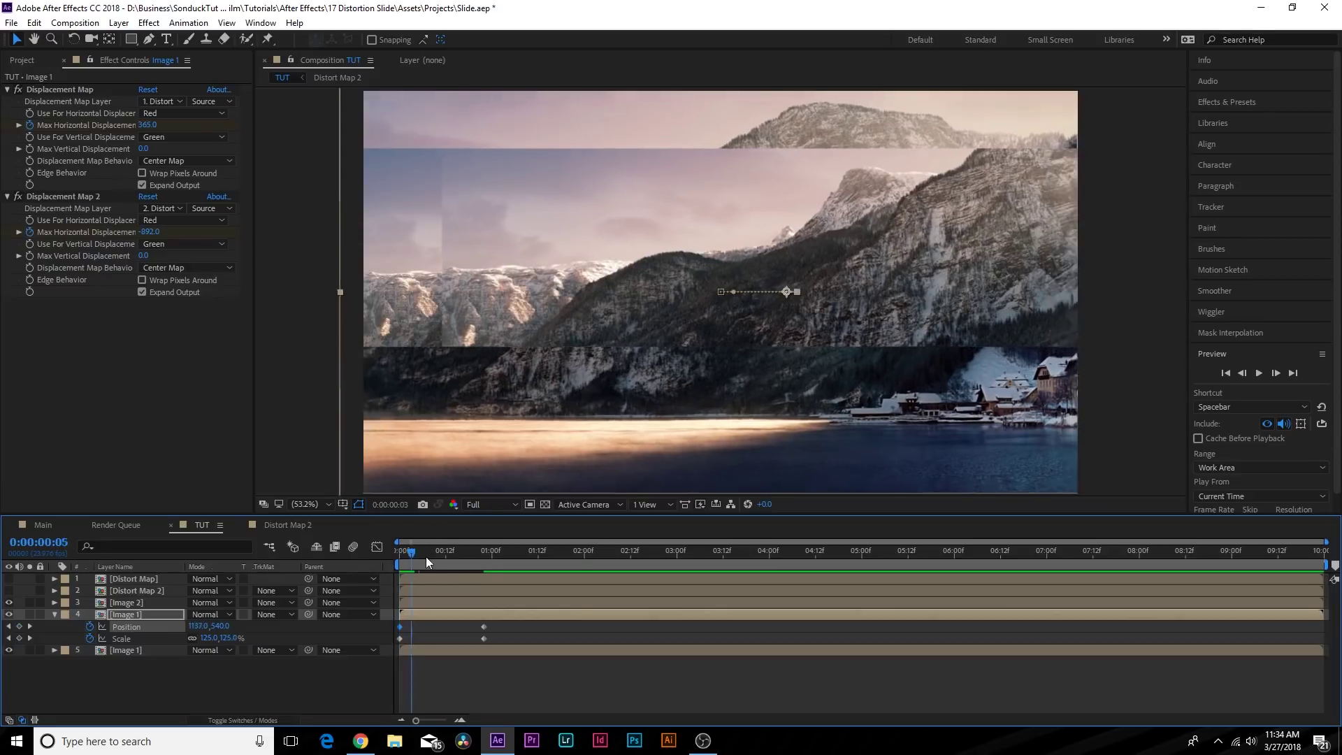
pyautogui.moveTo(425, 557); pyautogui.dragTo(503, 634)
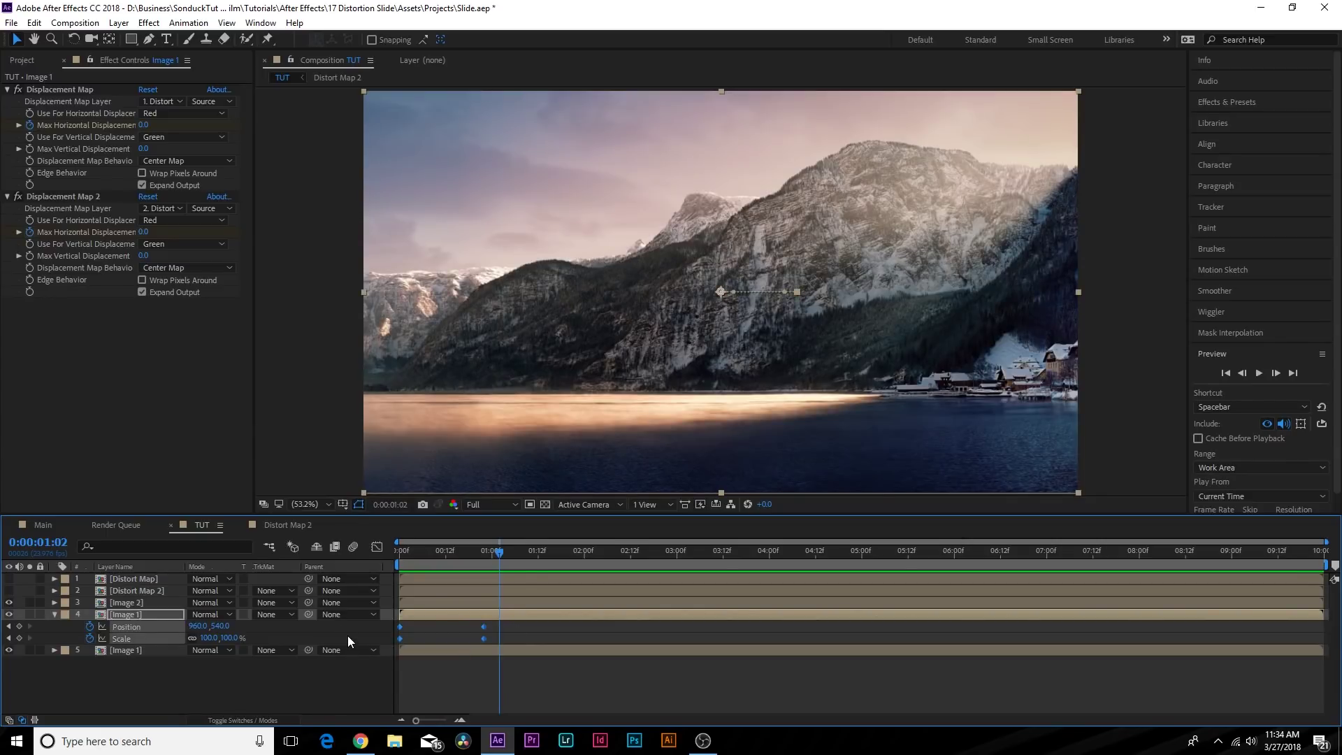
pyautogui.press('F9')
pyautogui.moveTo(413, 552); pyautogui.dragTo(385, 601)
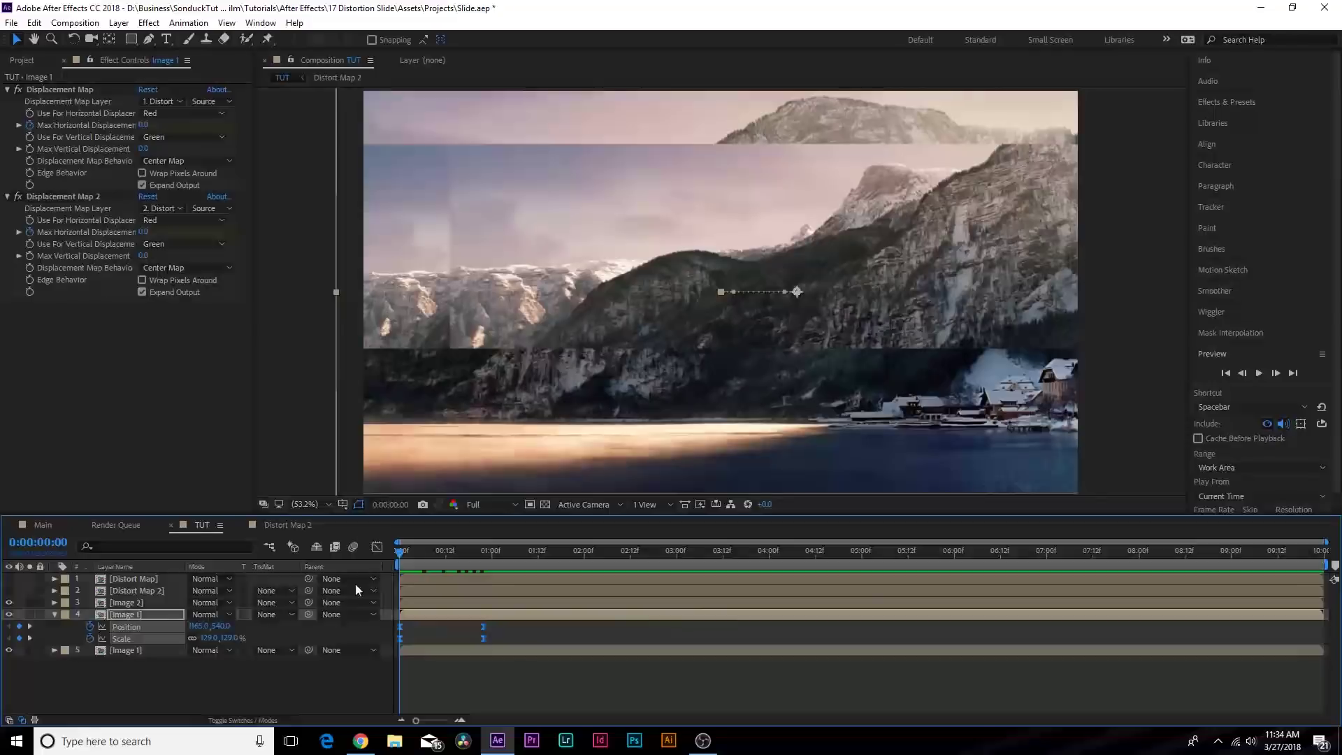
# Return the time indicator to the first frame of the transition.
pyautogui.click(245, 720)
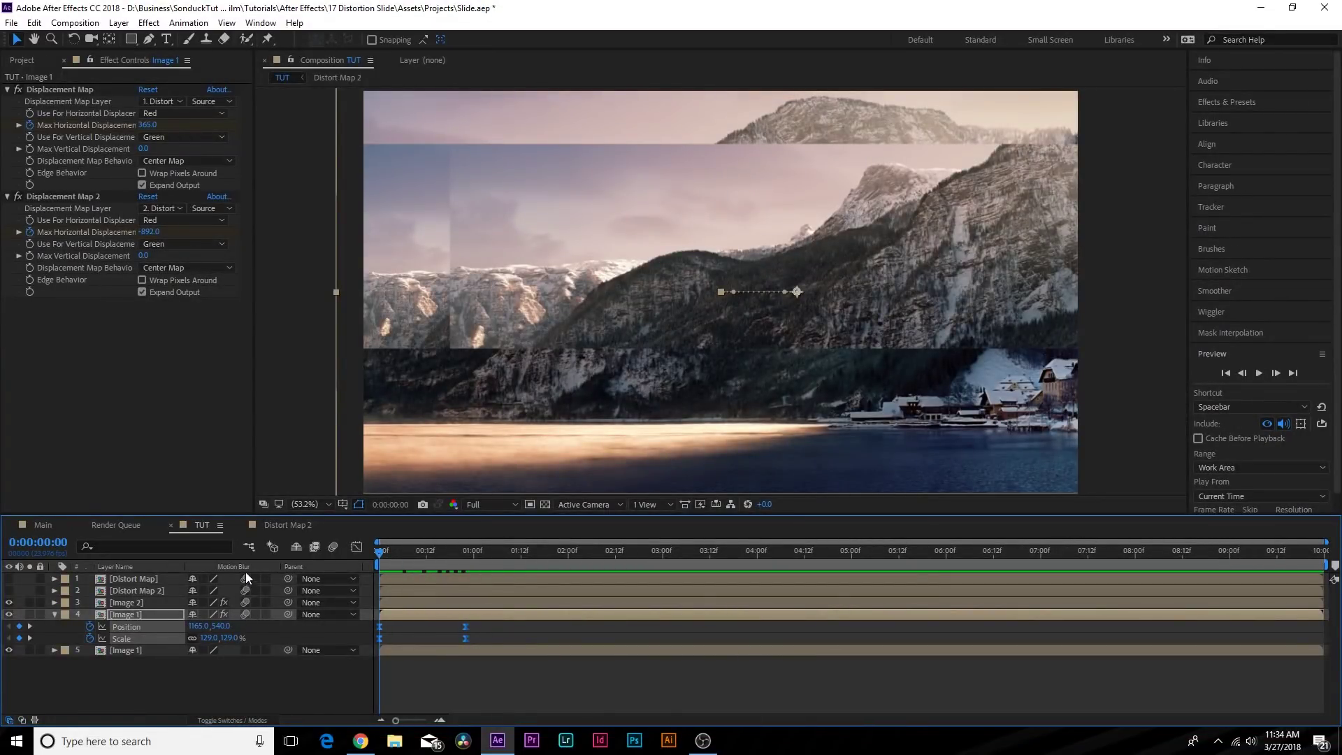